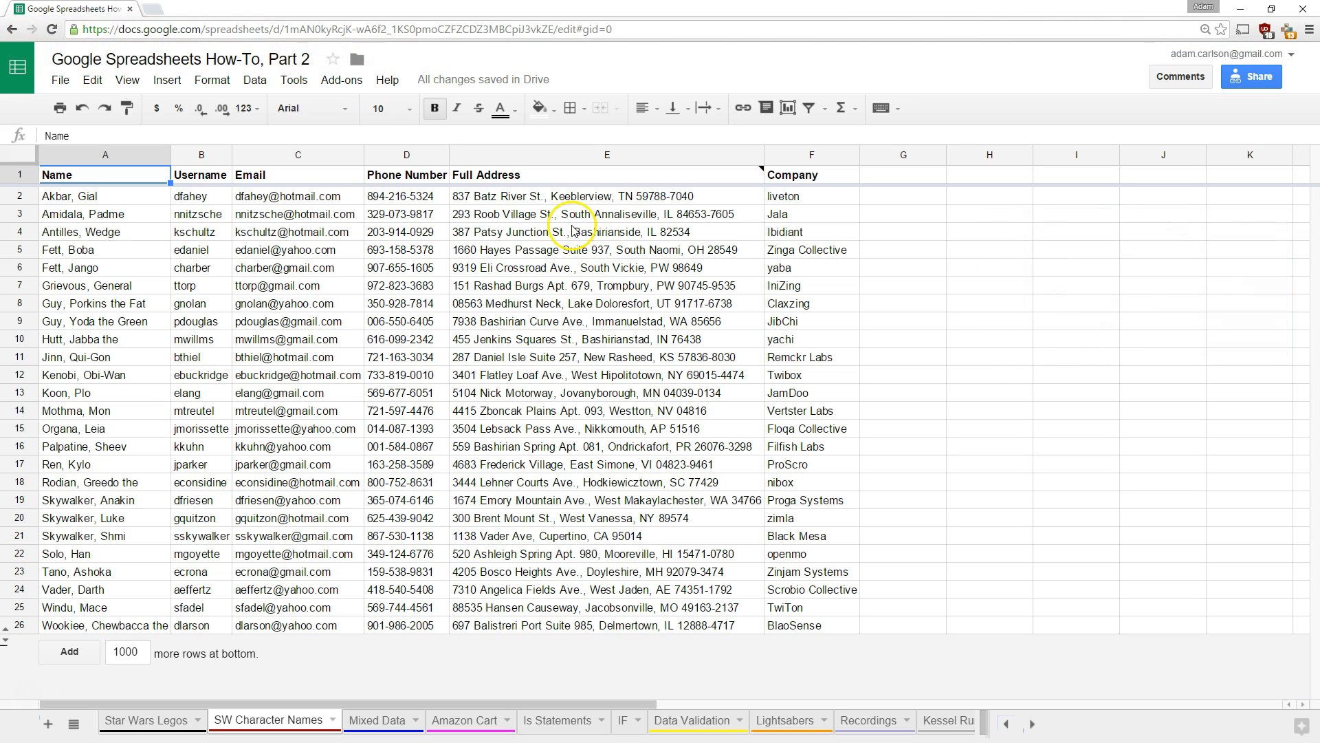
mouse_move(639, 177)
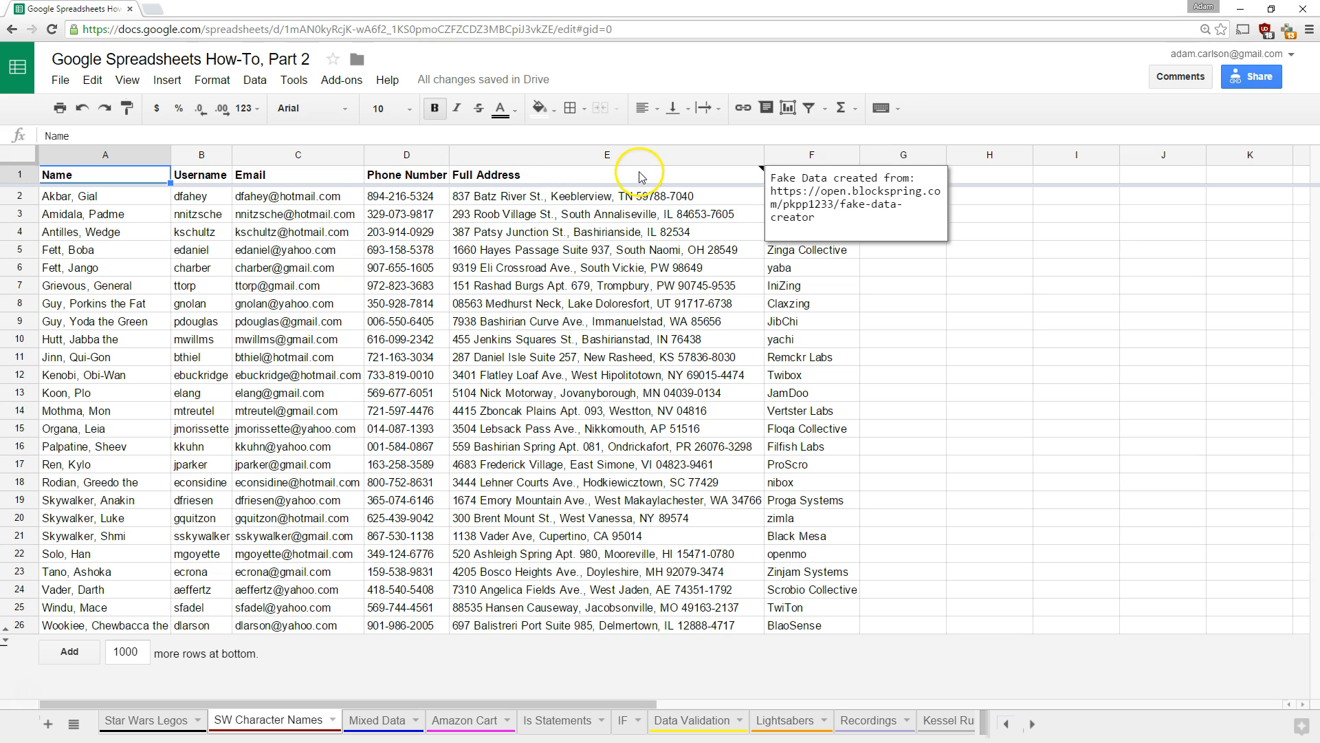
left_click(688, 358)
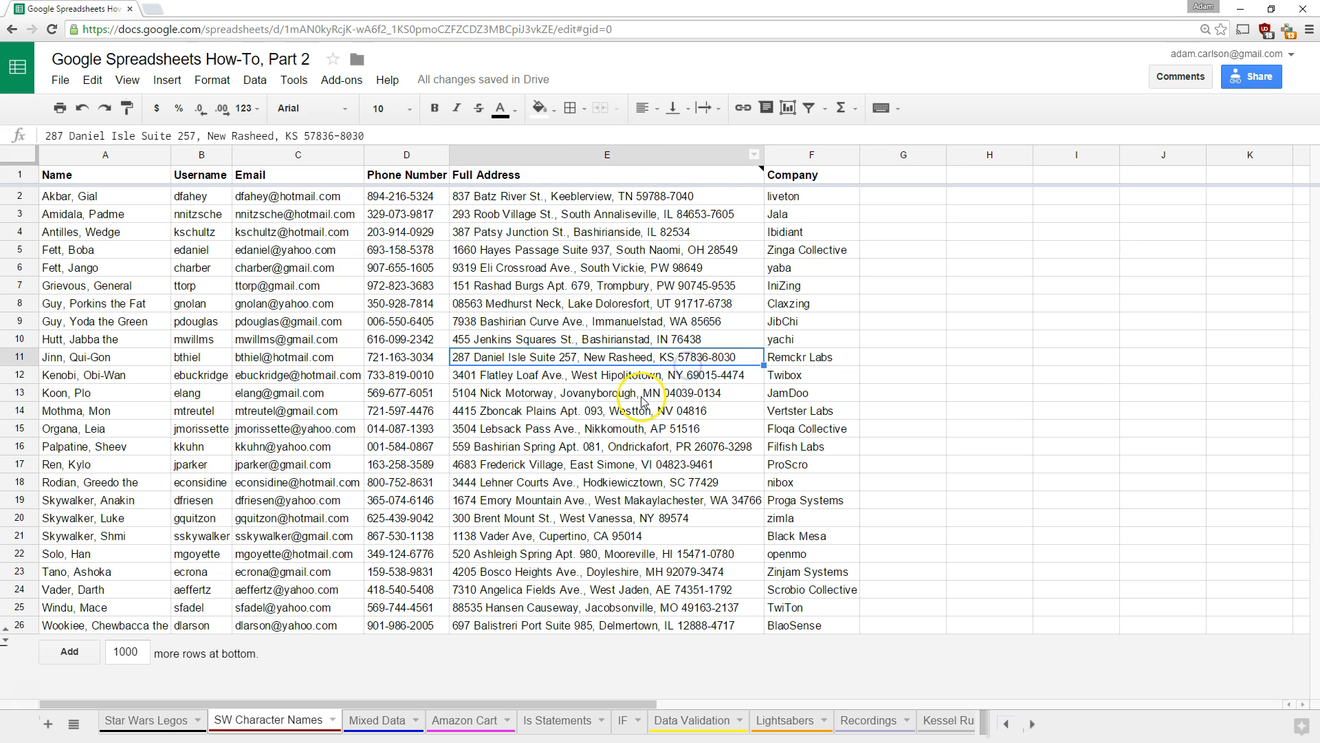
left_click(923, 257)
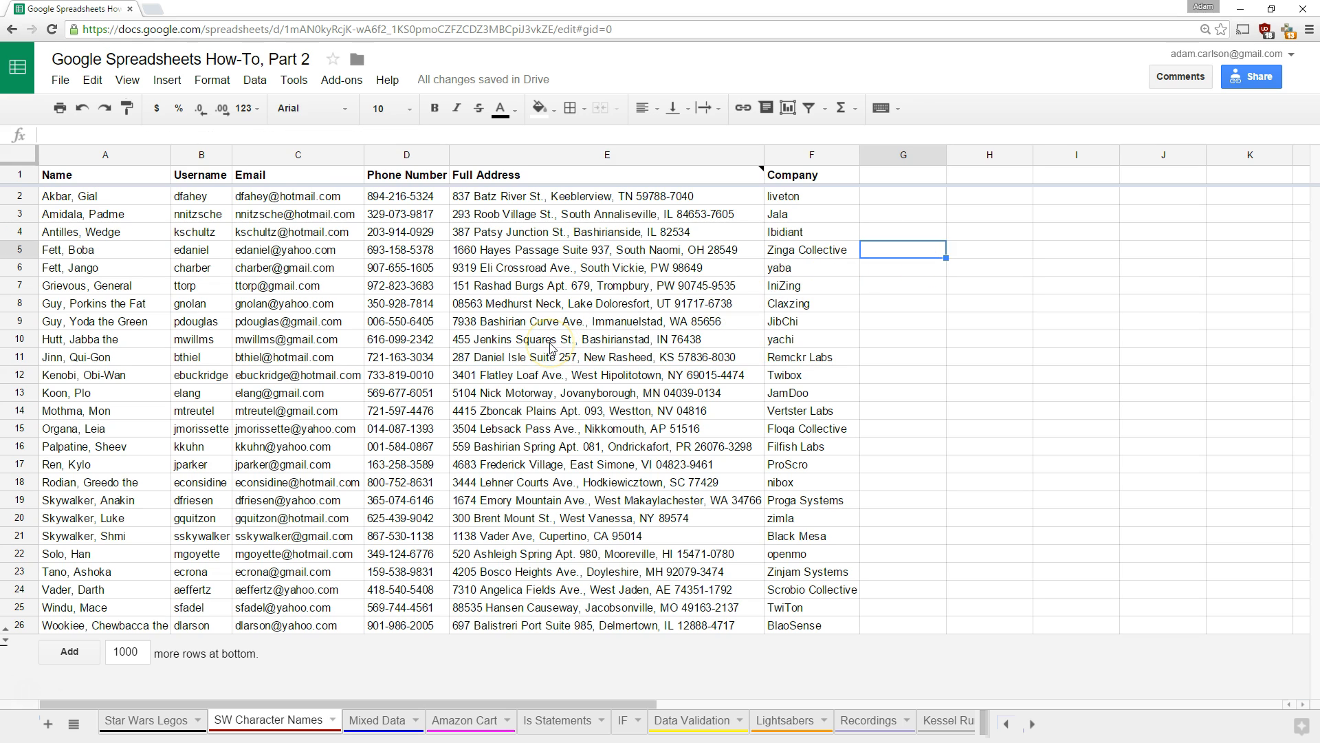
left_click_drag(289, 199, 296, 626)
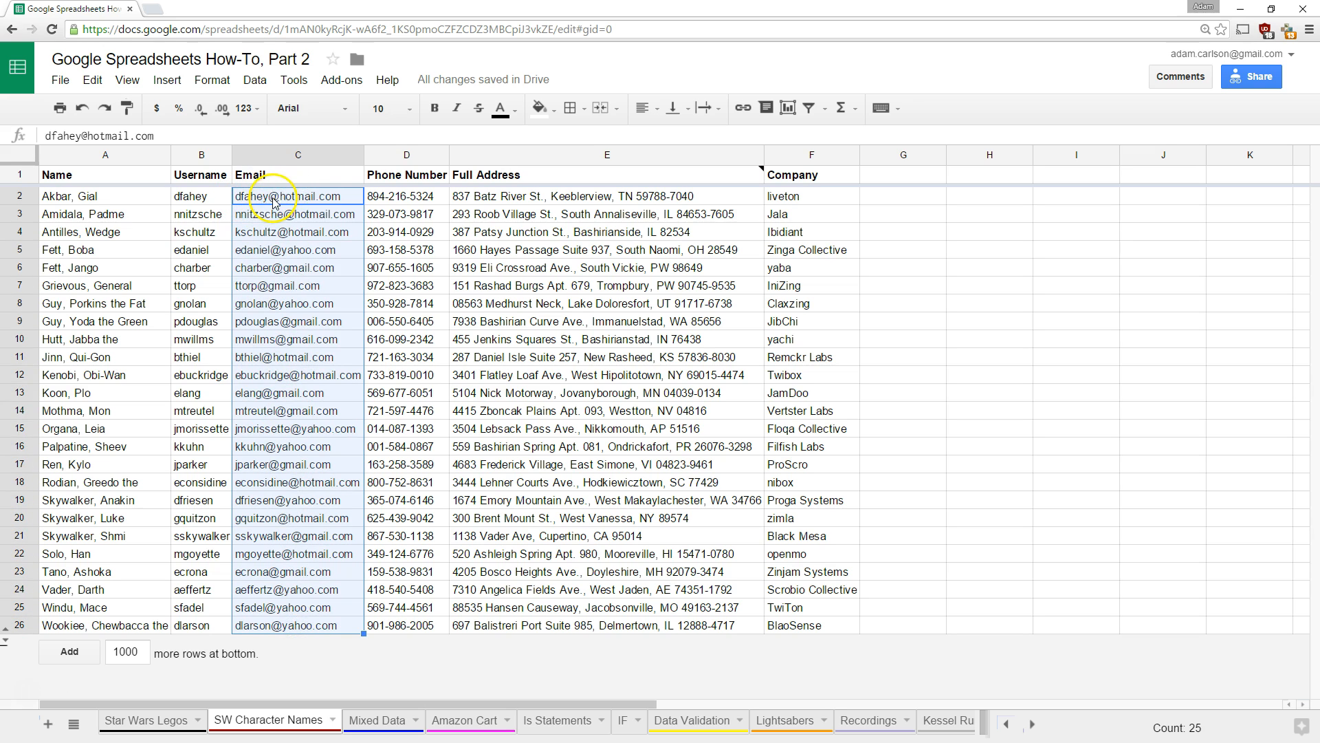
Enter the formula =split(C2,"@") in G2 to separate the first email's username from its domain.
left_click(878, 202)
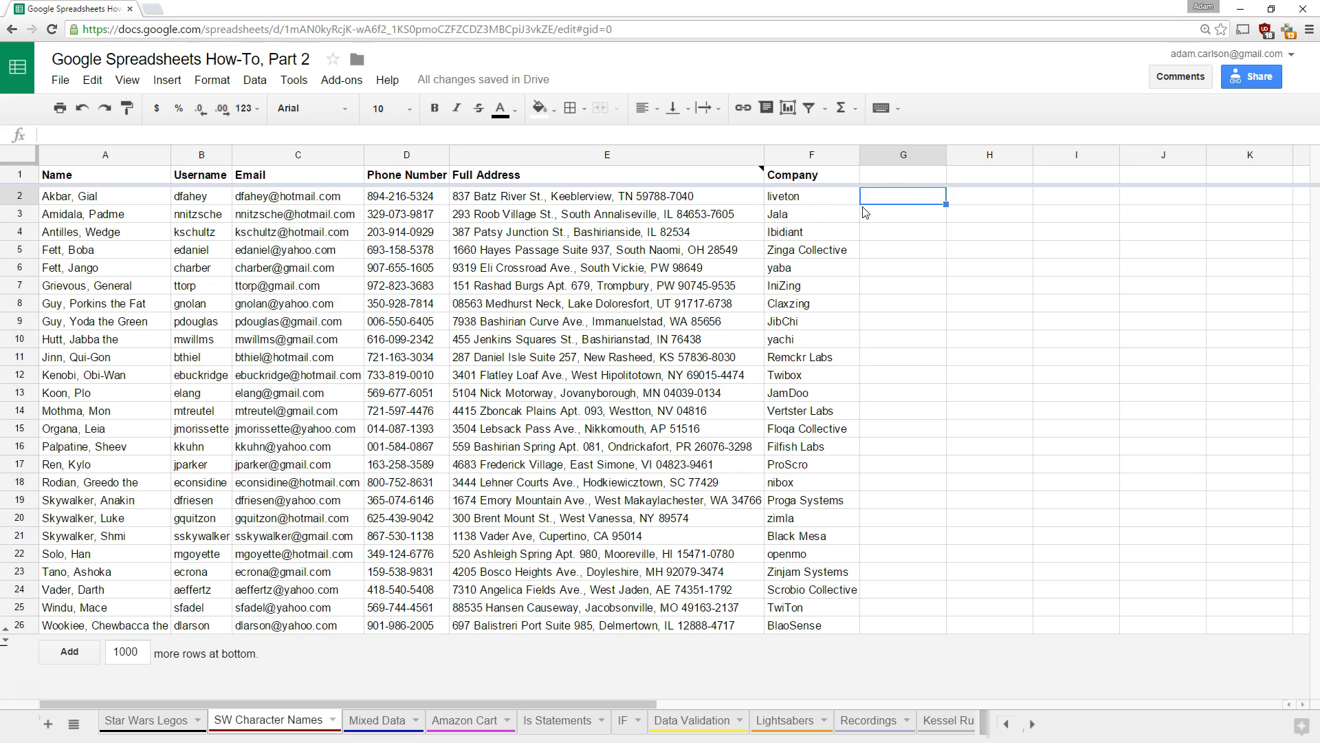
type("=")
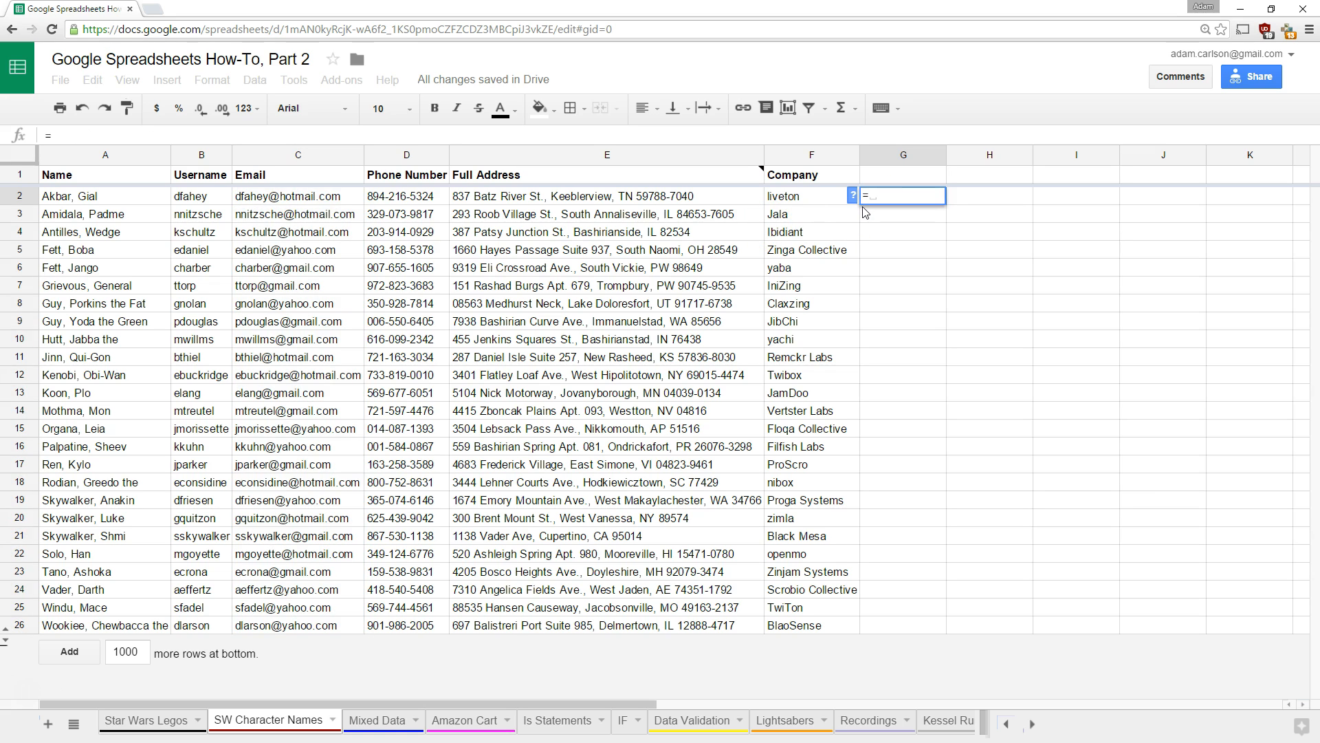
type("split(")
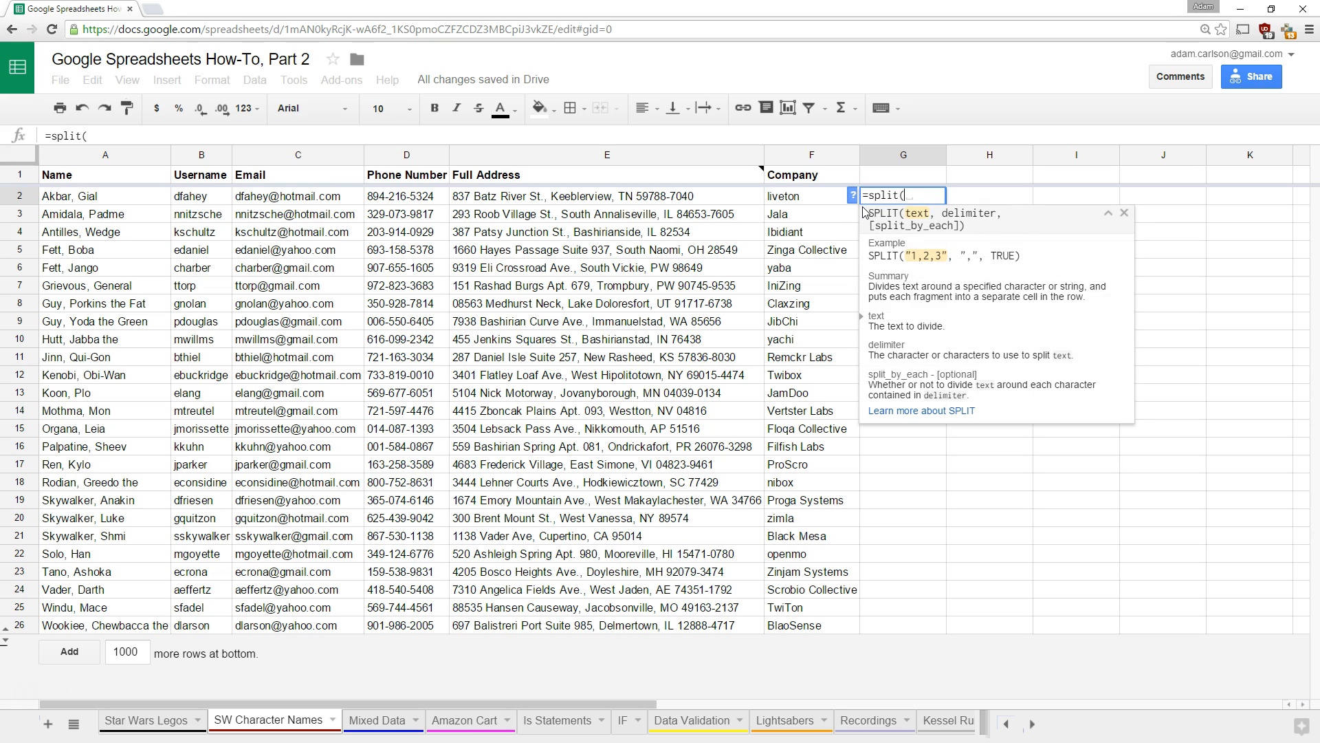
key("Left")
key("Left")
key("Left")
key("Left")
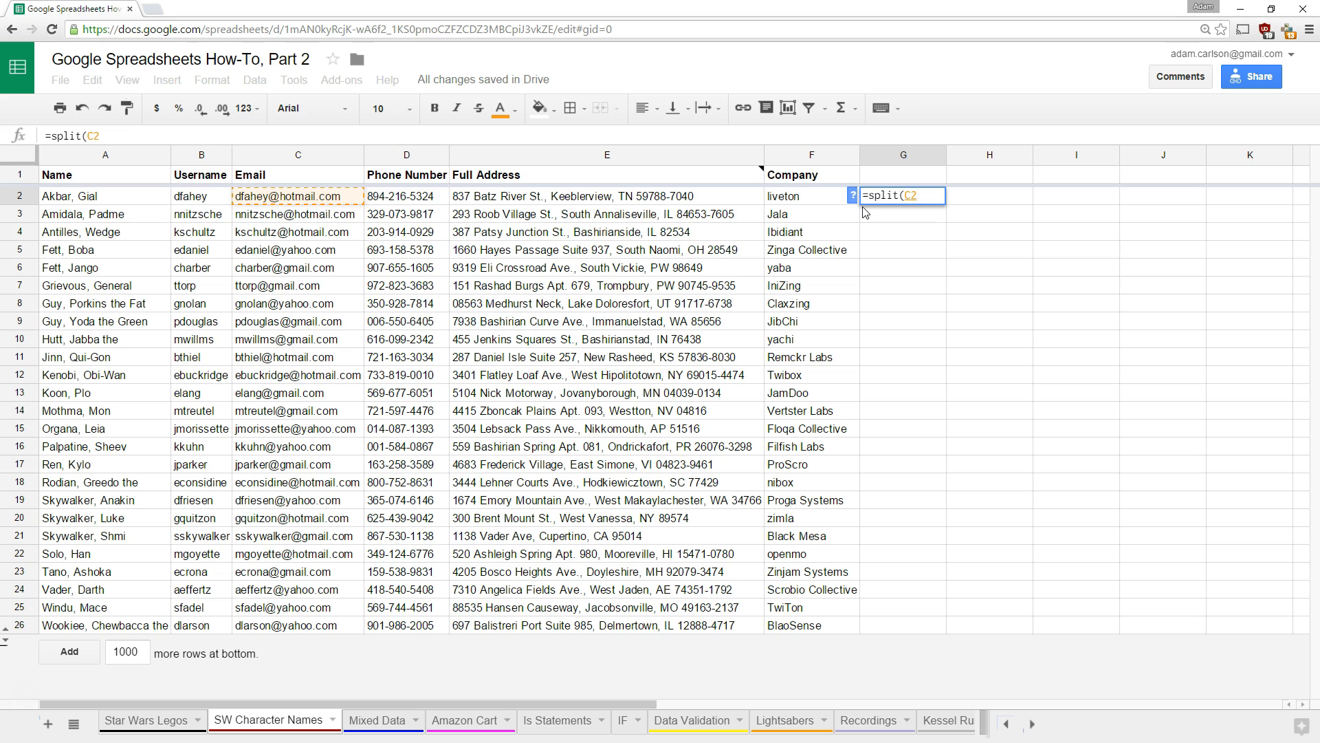
type(",")
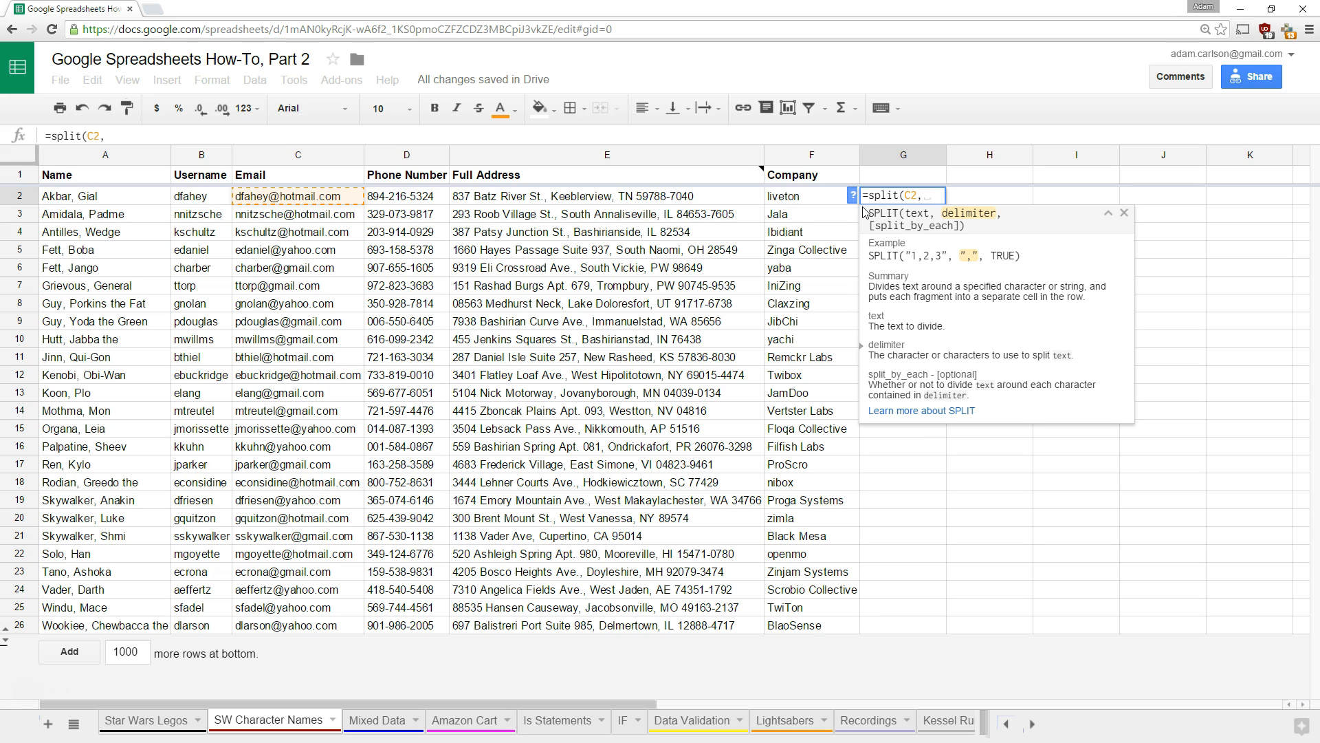
type("\"@\"")
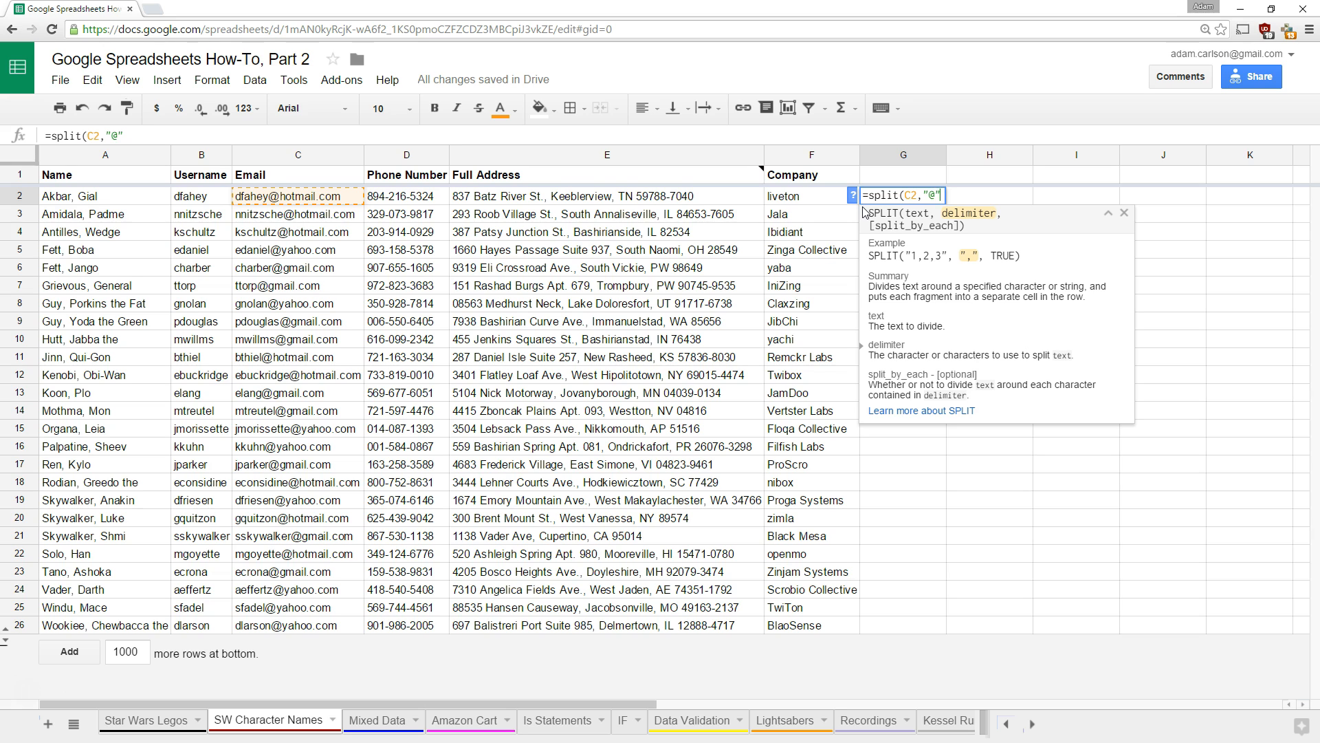
type("@\")")
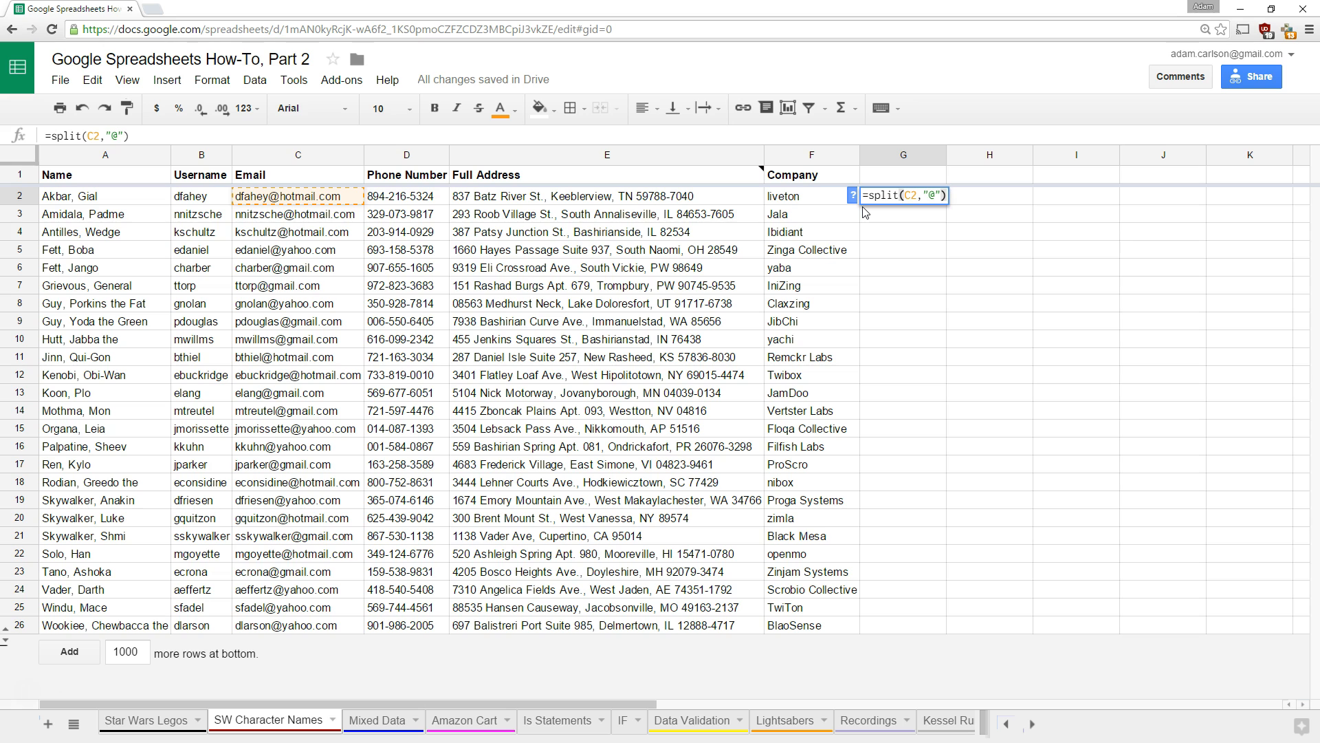
key("Return")
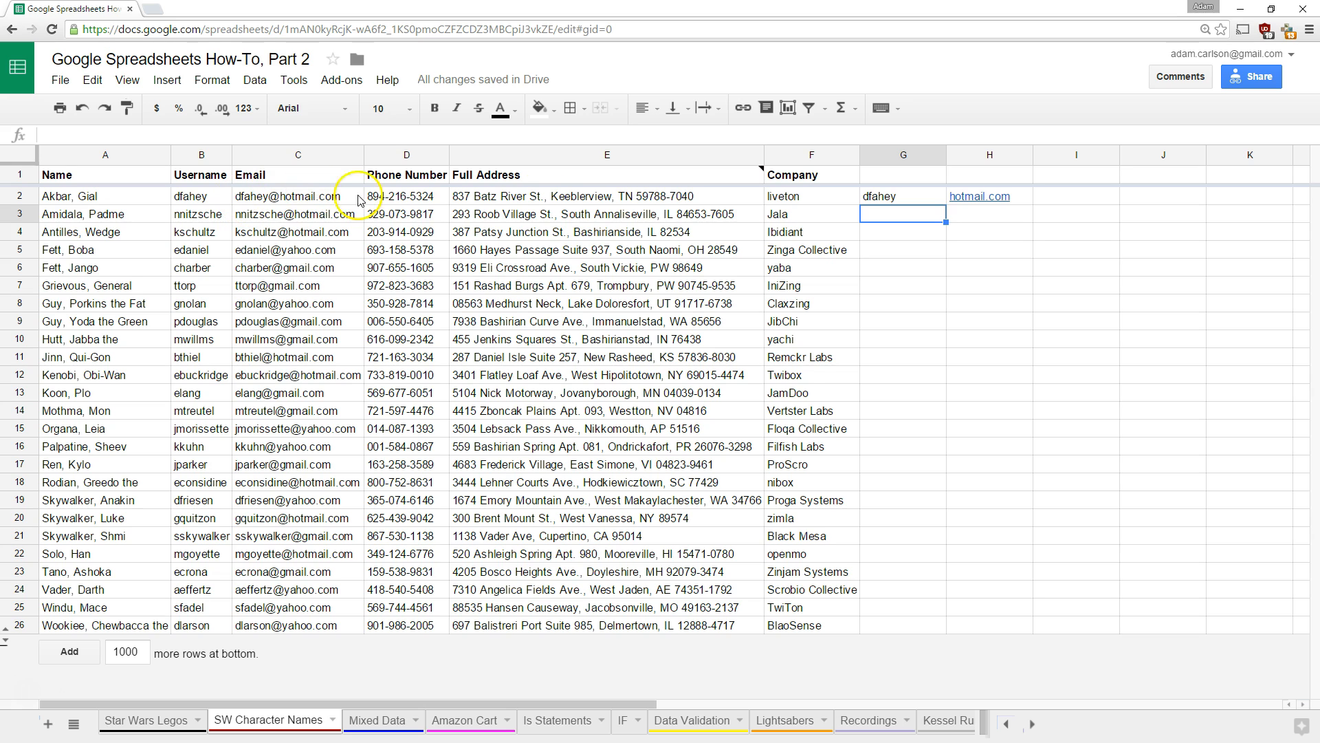
Fill the split formula from G2 down through G26 so every email is separated at the @ sign.
left_click(887, 202)
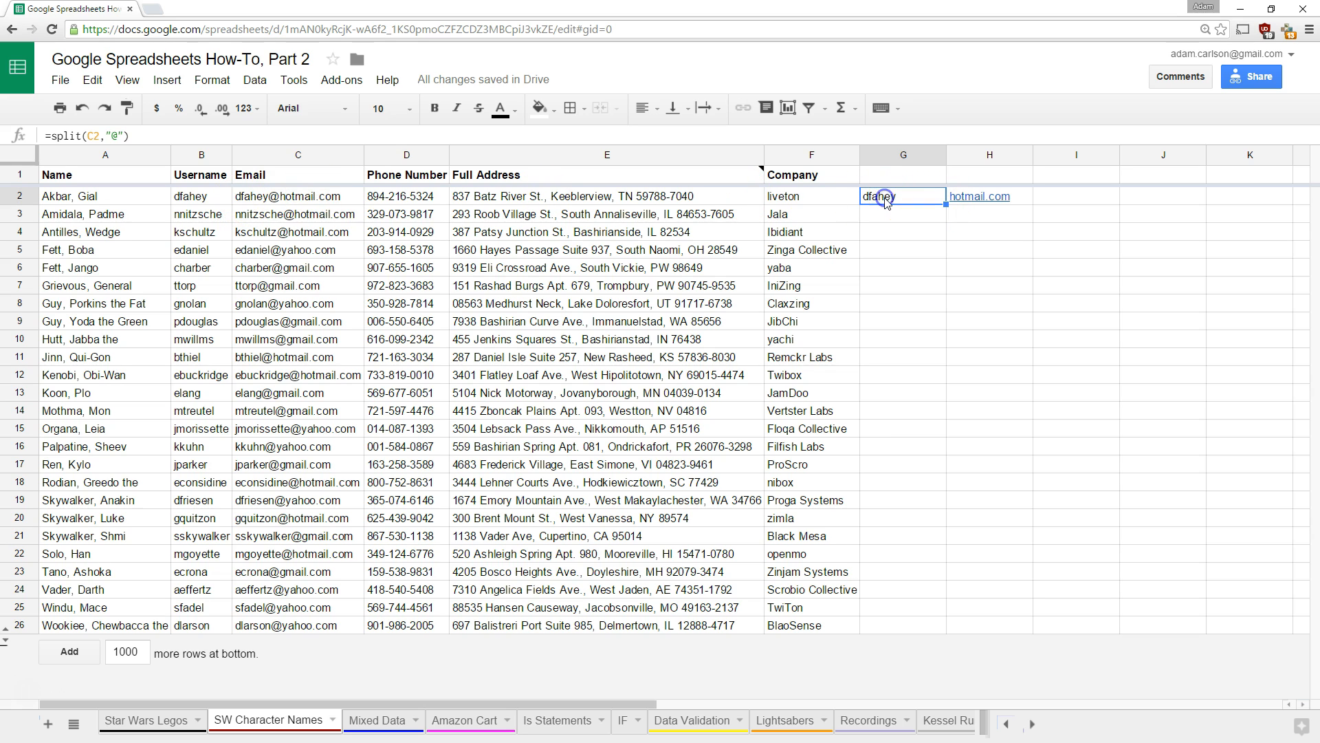
left_click_drag(887, 197, 934, 194)
mouse_move(982, 201)
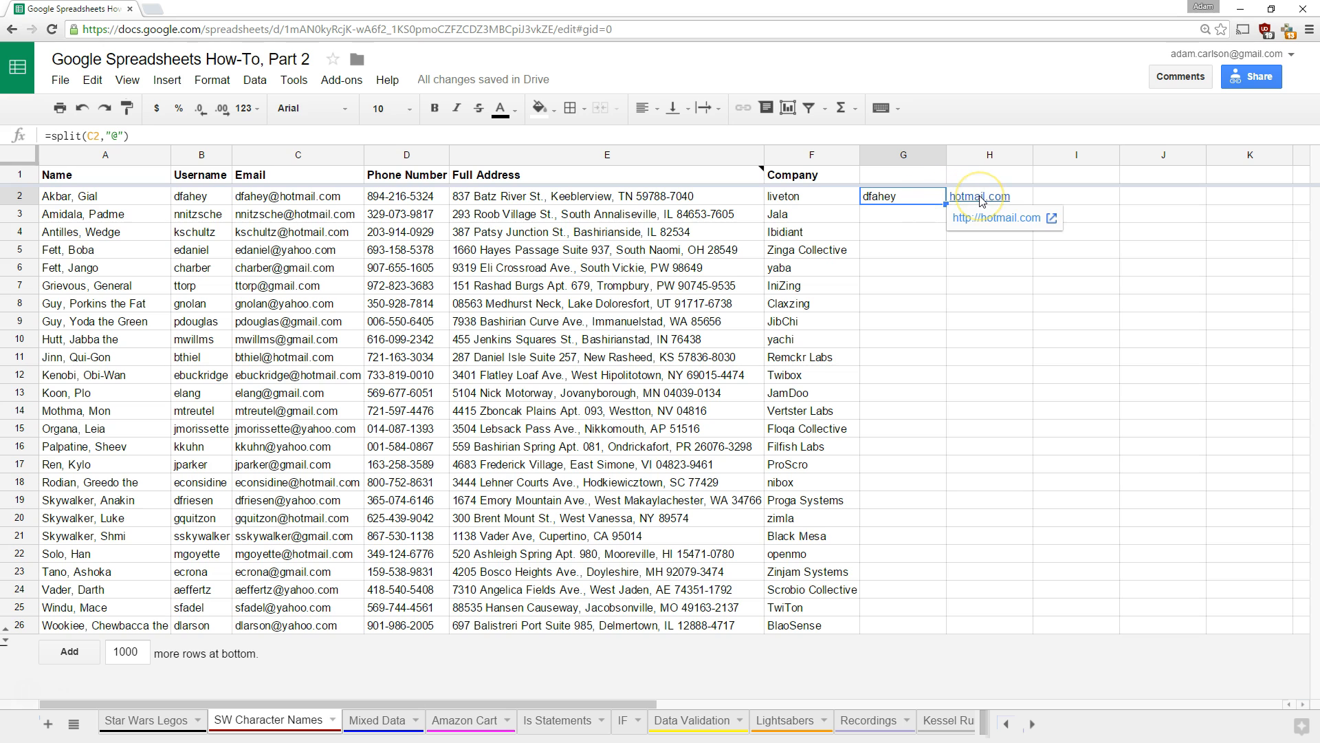
left_click(903, 216)
left_click(927, 206)
left_click(925, 204)
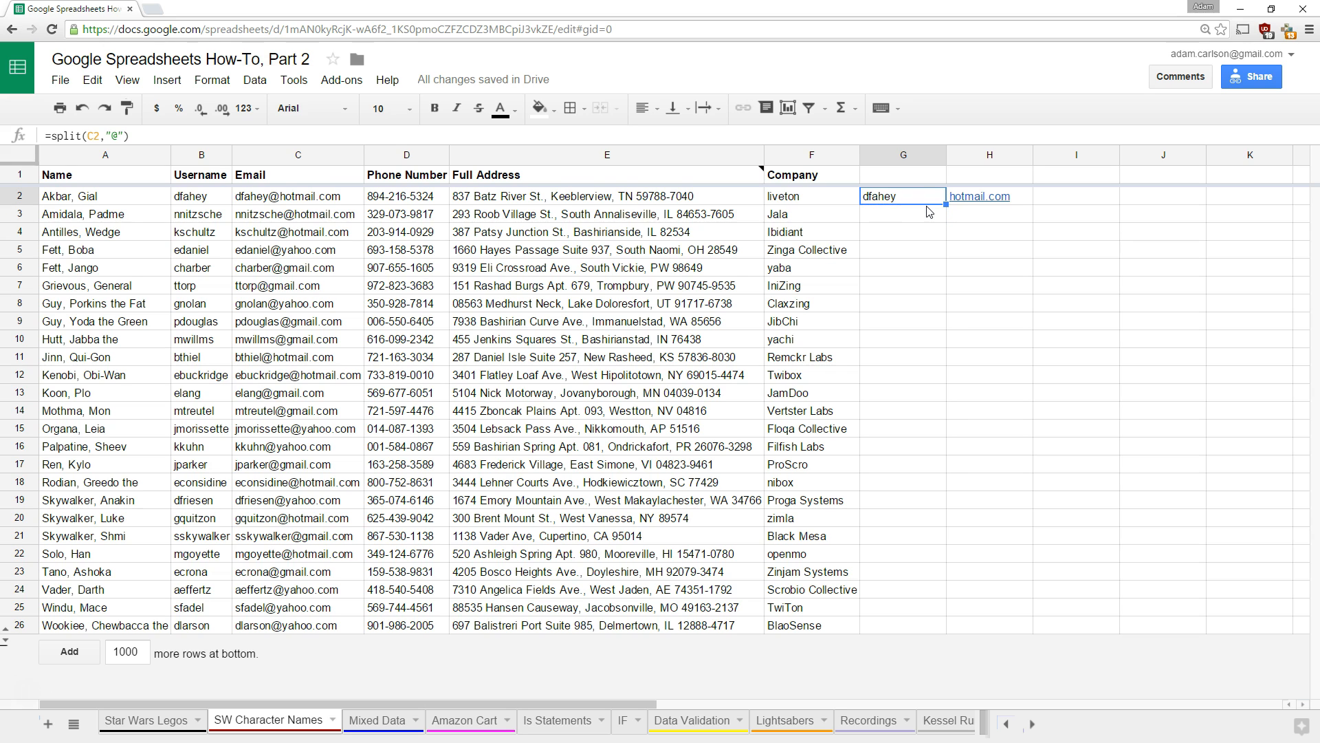
key("ctrl+shift+Down")
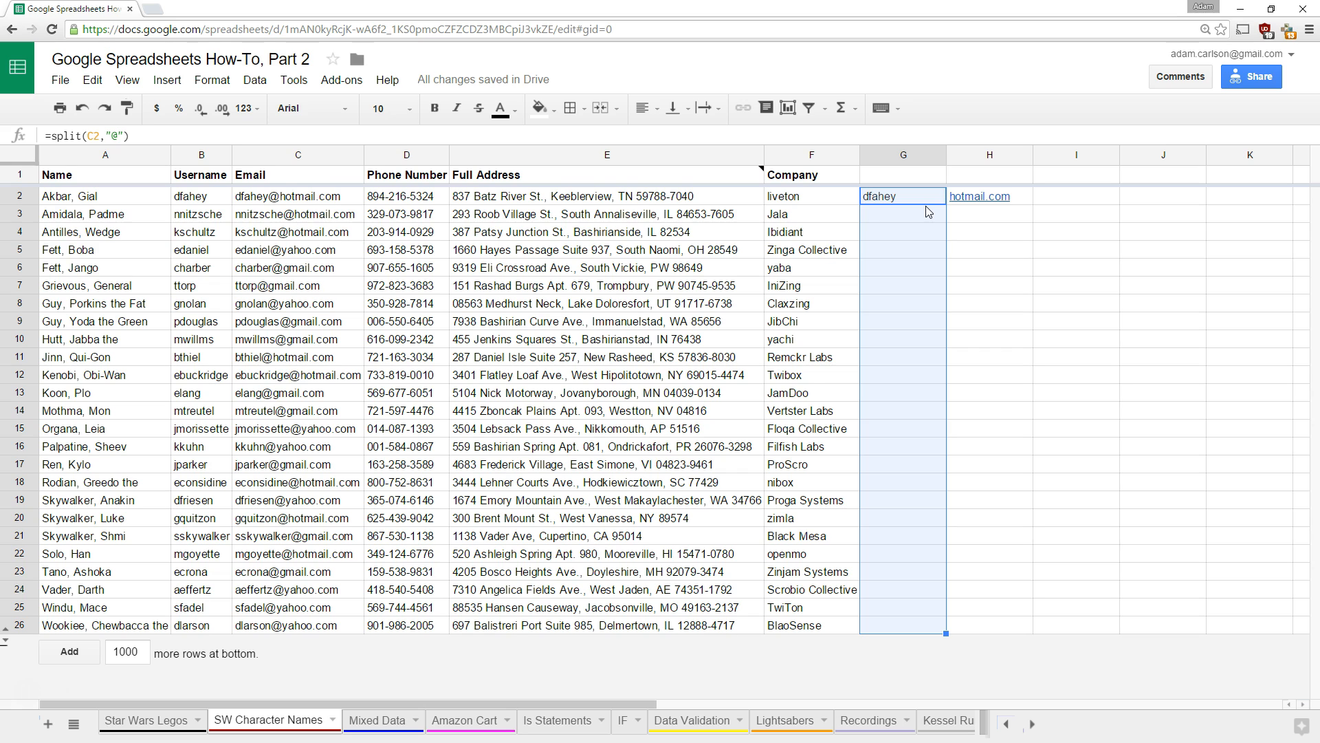
key("ctrl+d")
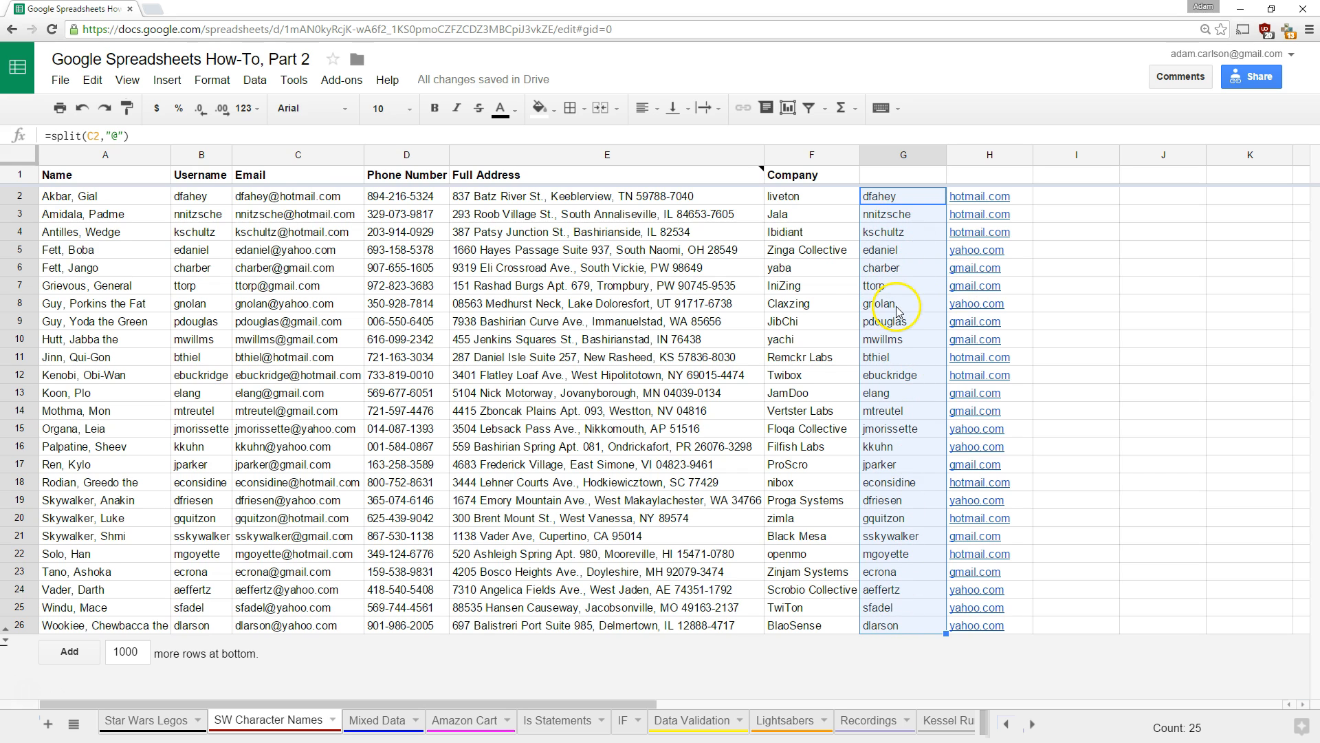
Sort the whole sheet A to Z by the email domains in column H and select the Gmail addresses.
left_click(1070, 470)
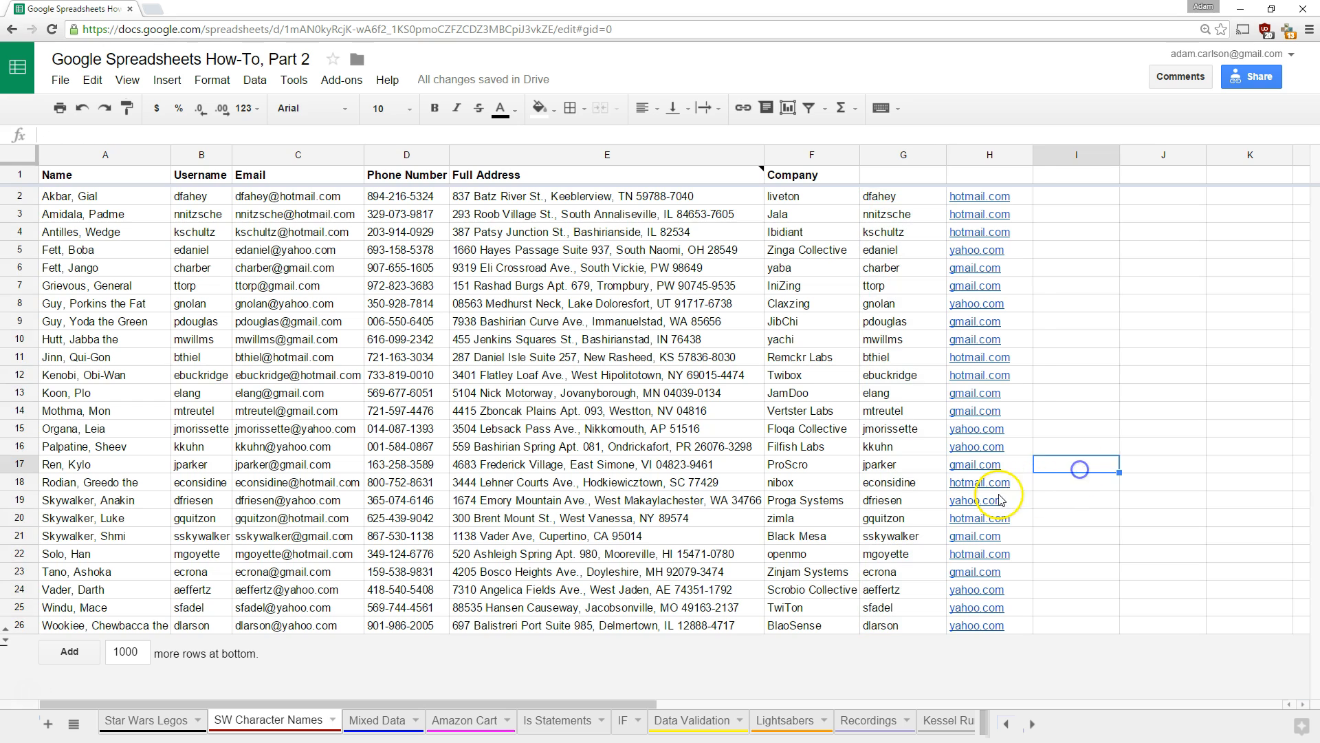
left_click(1018, 482)
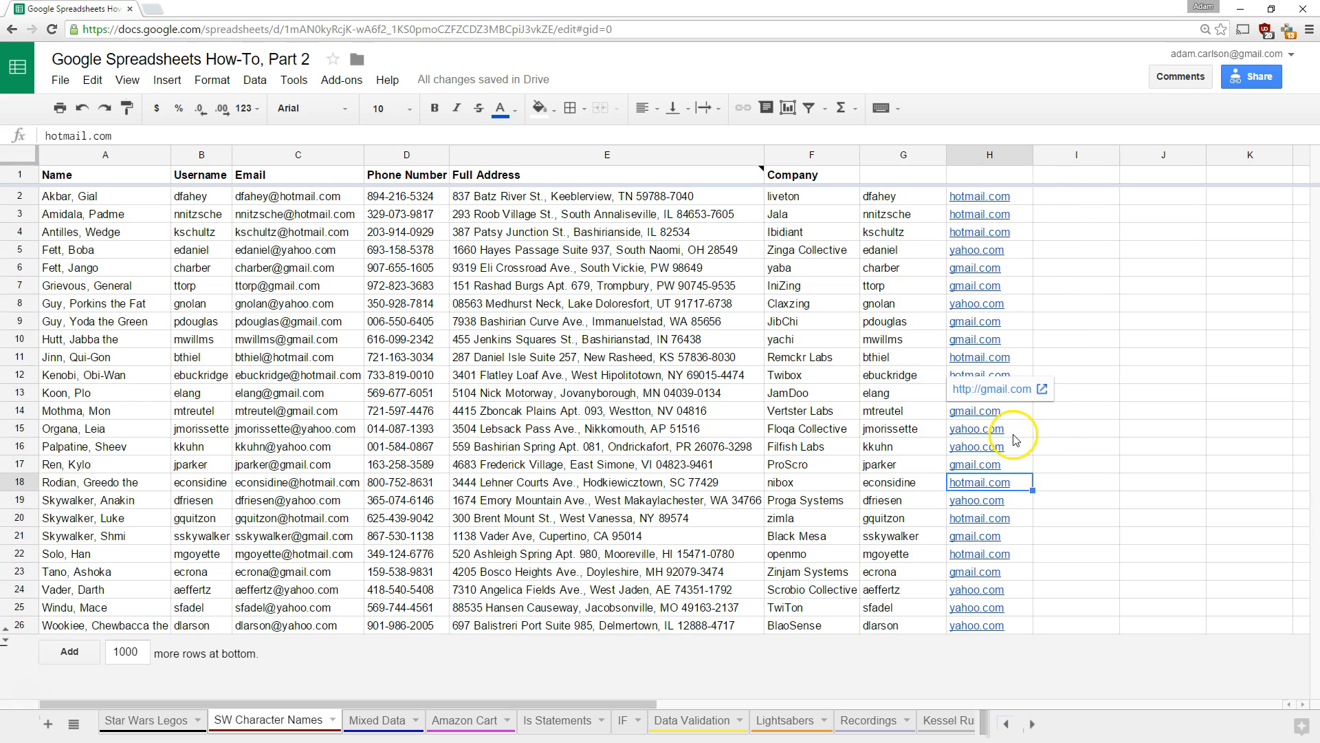
left_click(1026, 323)
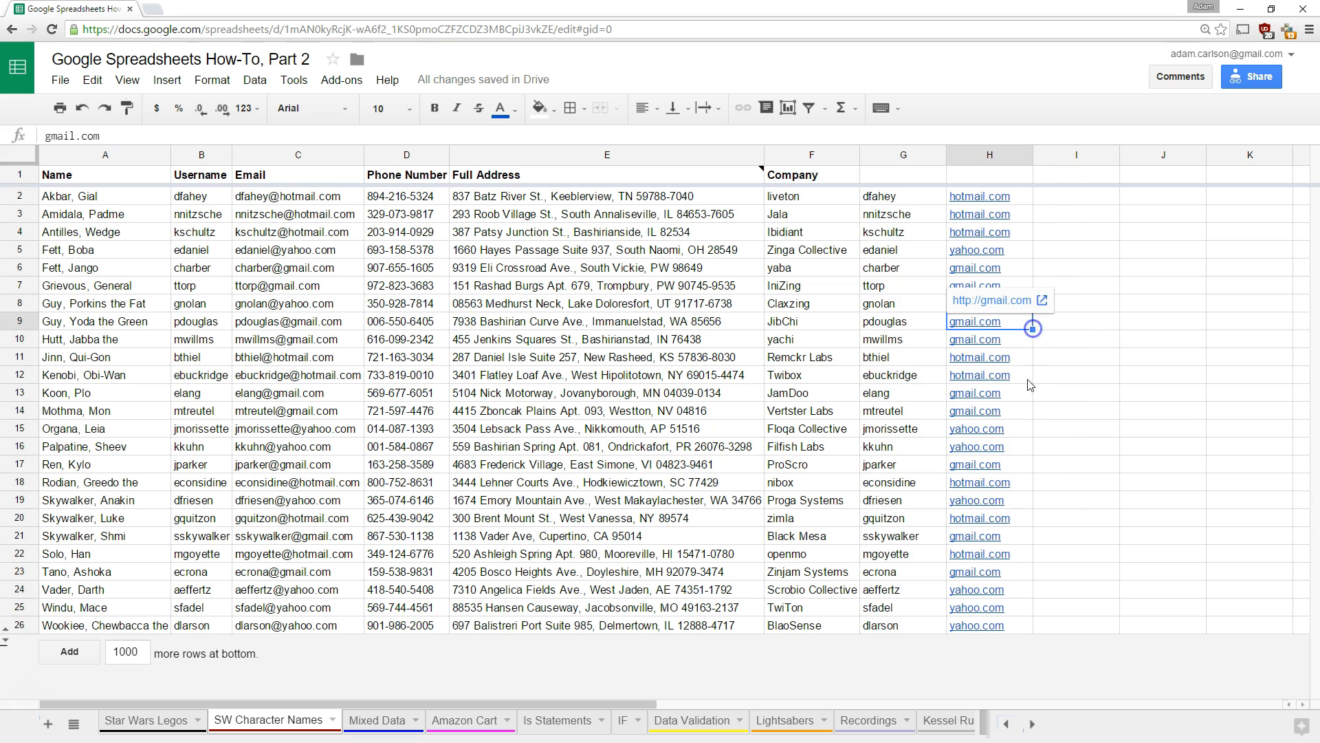
left_click(1040, 232)
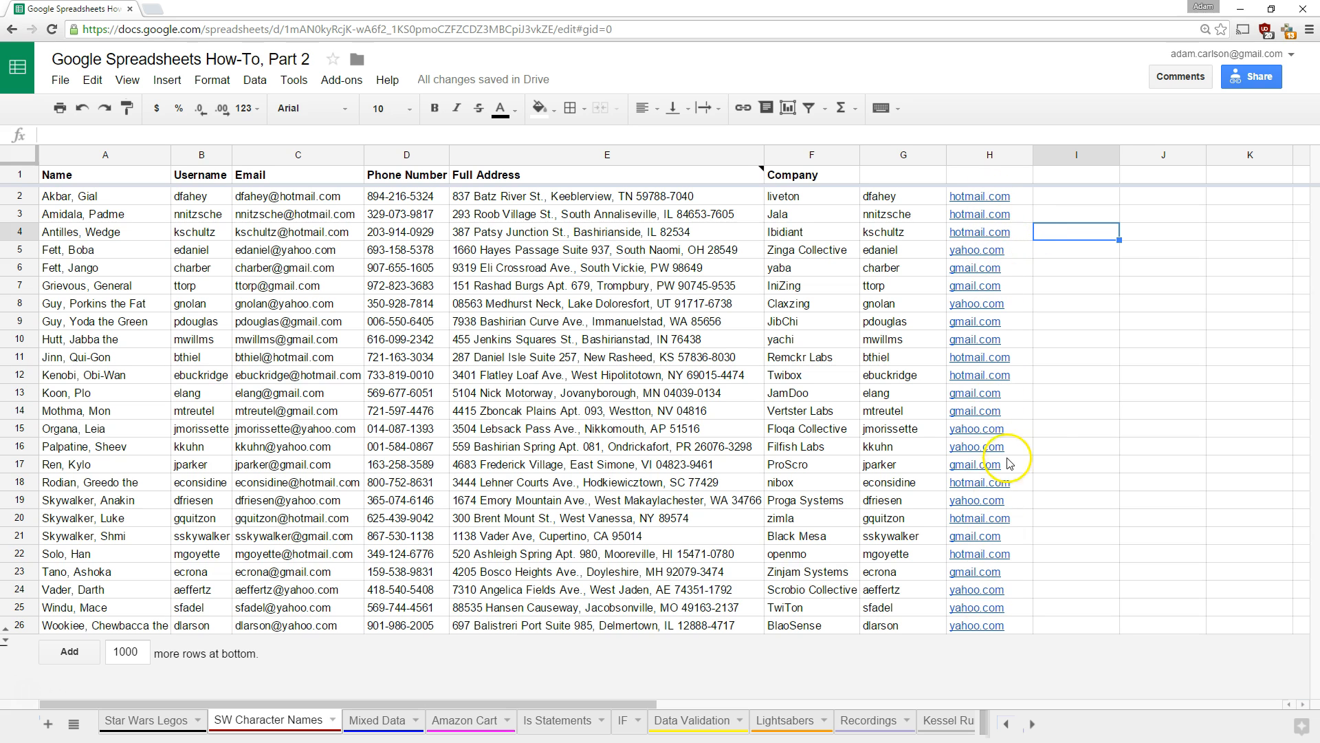
left_click(992, 155)
right_click(1017, 157)
left_click(1042, 426)
left_click(1068, 332)
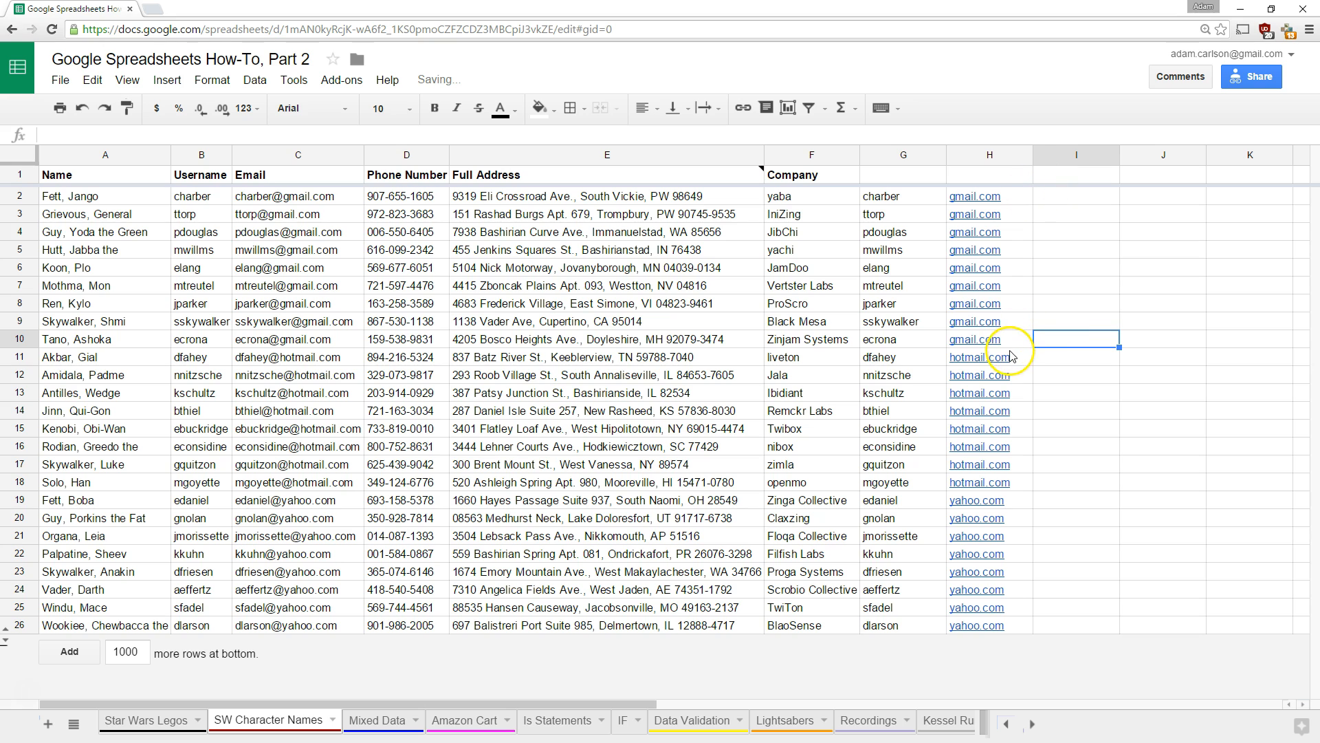
left_click_drag(296, 339, 274, 177)
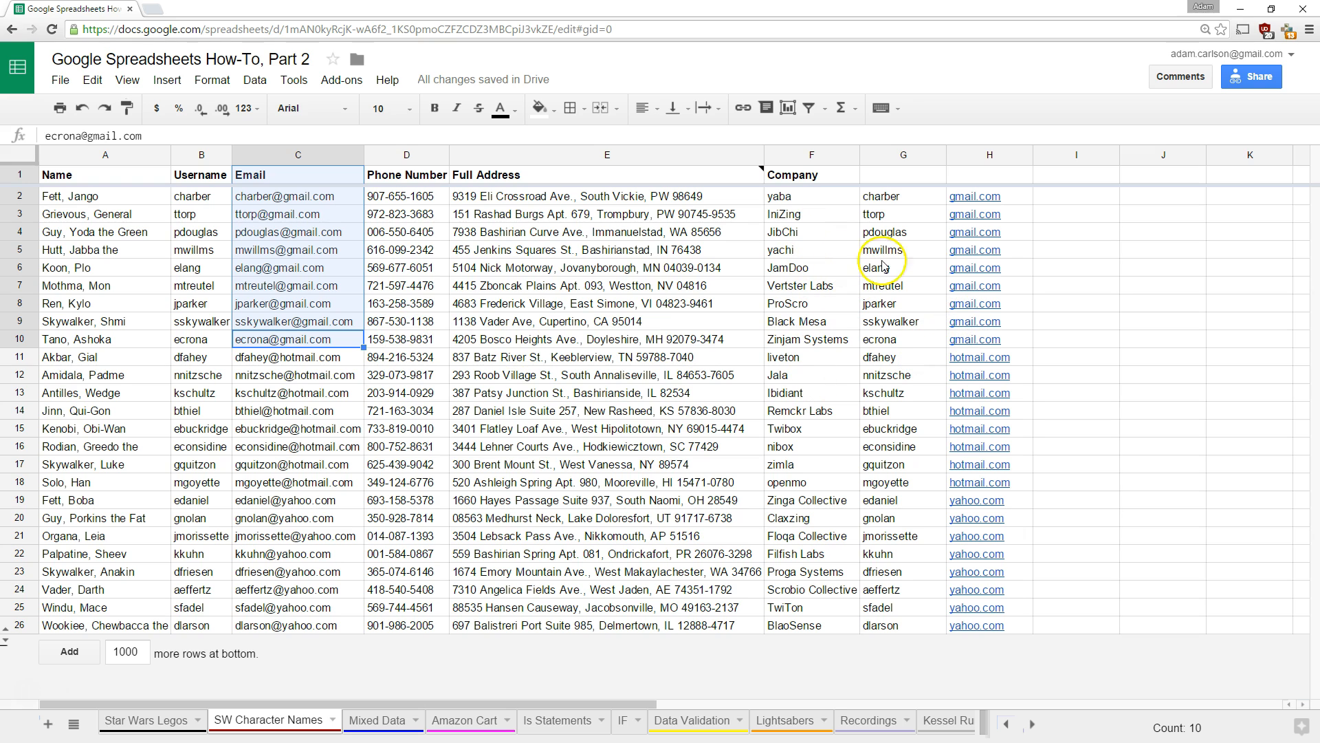
Delete the split usernames and domains from columns G and H, starting at row 2.
left_click(888, 198)
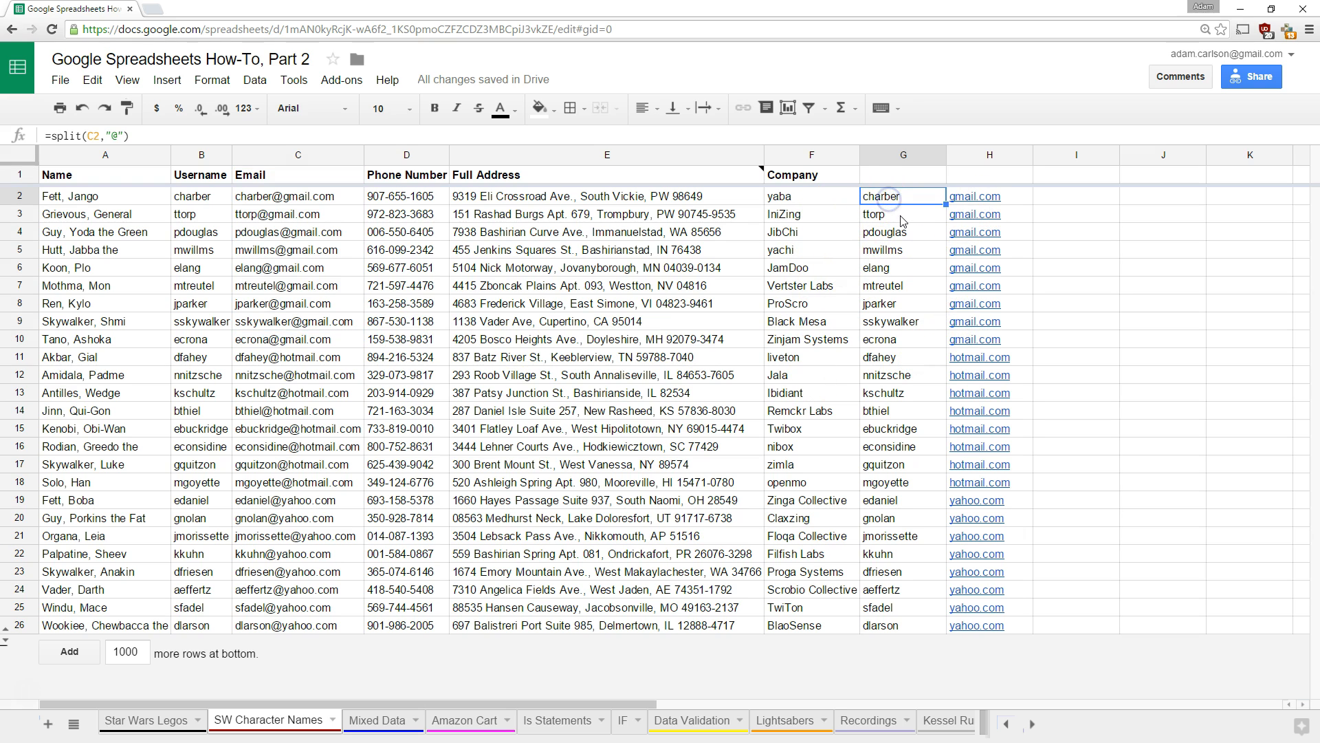
key("shift+Right")
key("ctrl+shift+Down")
key("Delete")
key("Left")
key("Left")
key("Left")
key("Left")
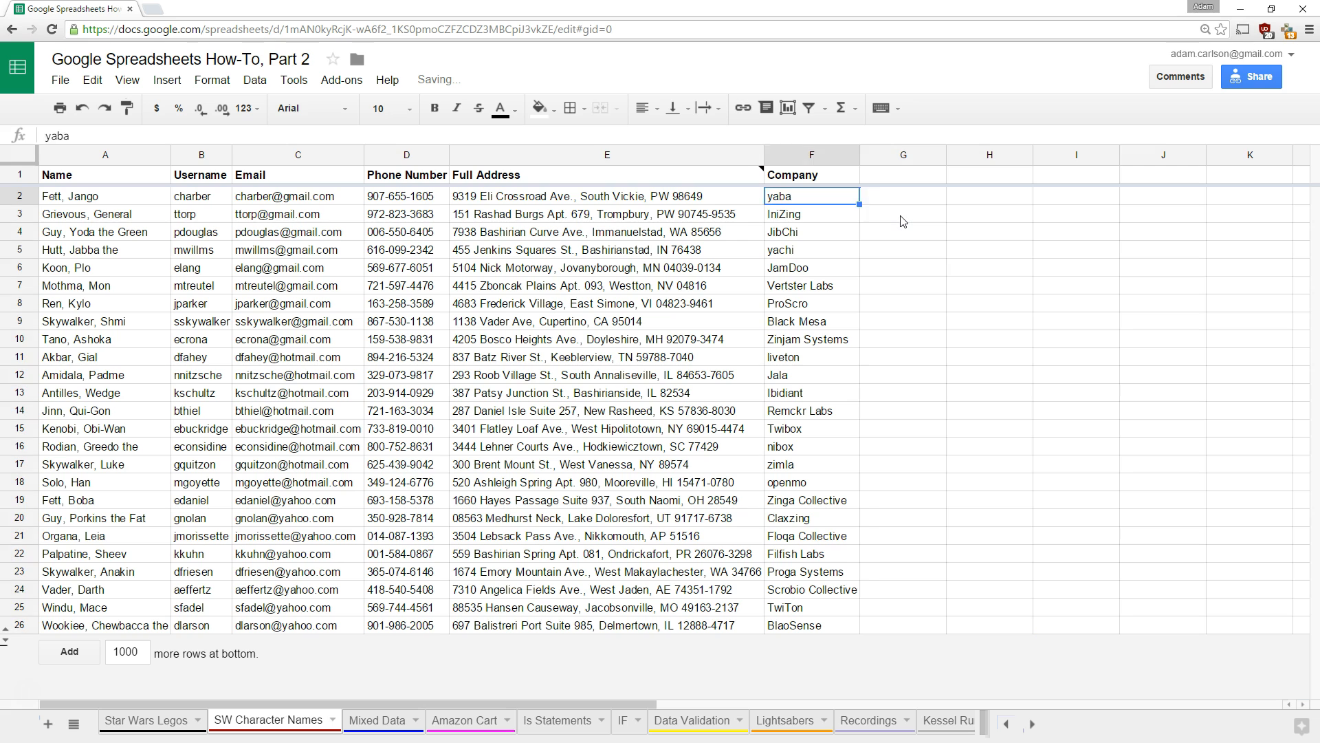
key("Right")
key("Left")
key("Down")
key("Down")
key("Down")
key("Down")
key("Down")
key("Down")
key("Down")
key("Down")
key("Down")
key("Down")
key("Down")
key("Down")
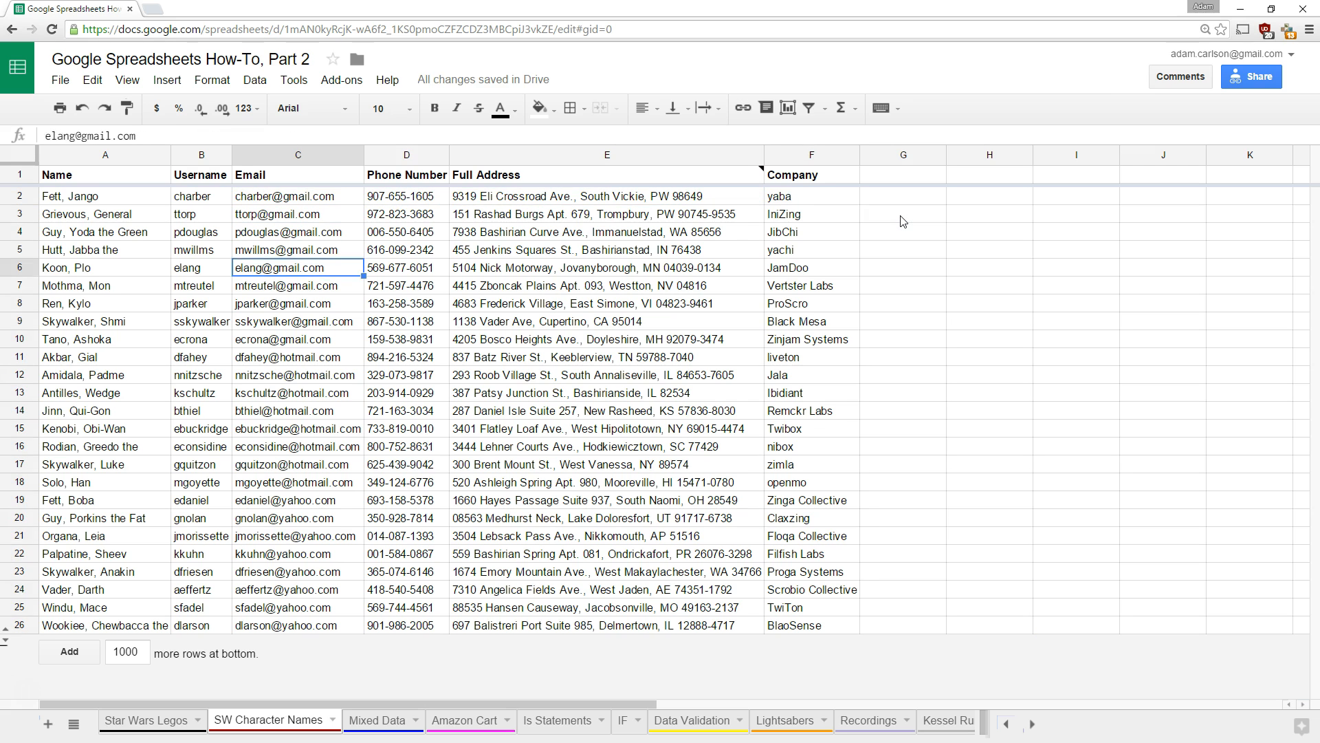
Undo the deletion of the split results, the domain sort and the fill-down of the formula.
key("ctrl+z")
key("ctrl+z")
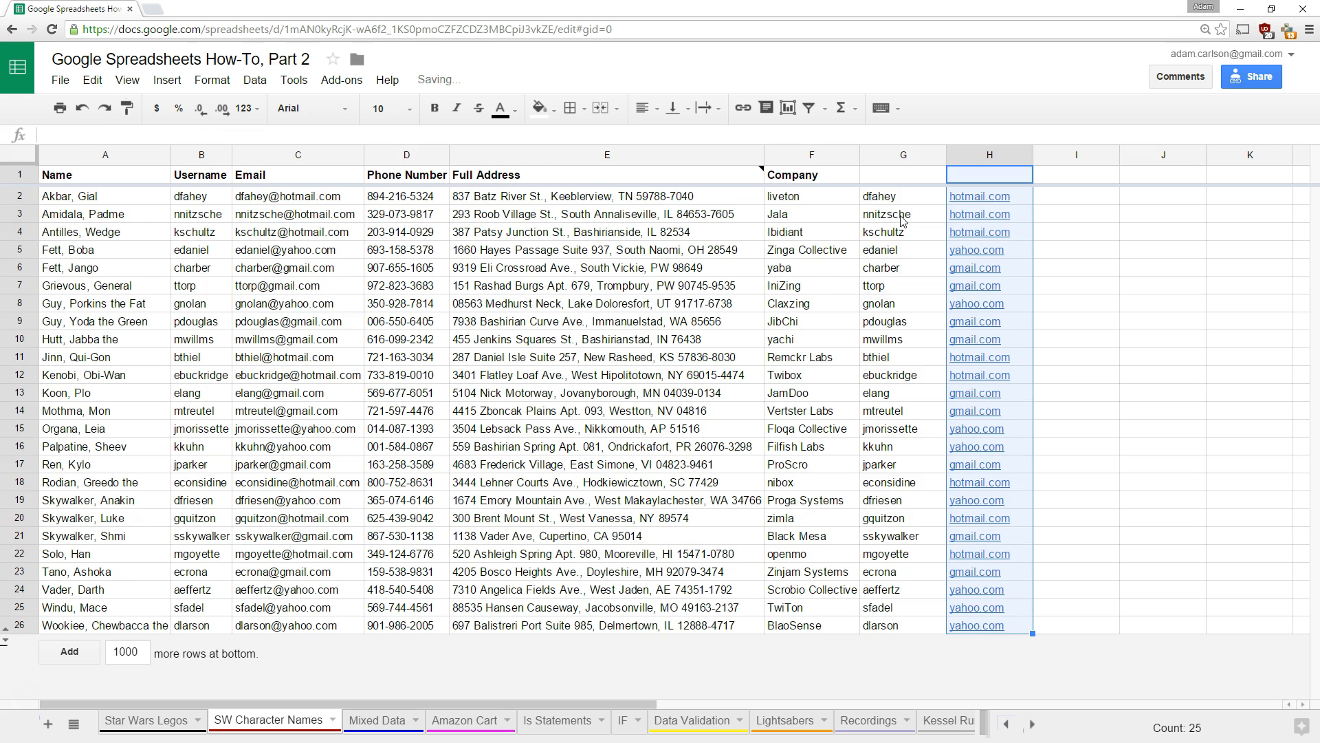
key("ctrl+z")
Change the delimiter in the G2 split formula to a period, making it =split(C2,".").
left_click(113, 136)
double_click(113, 135)
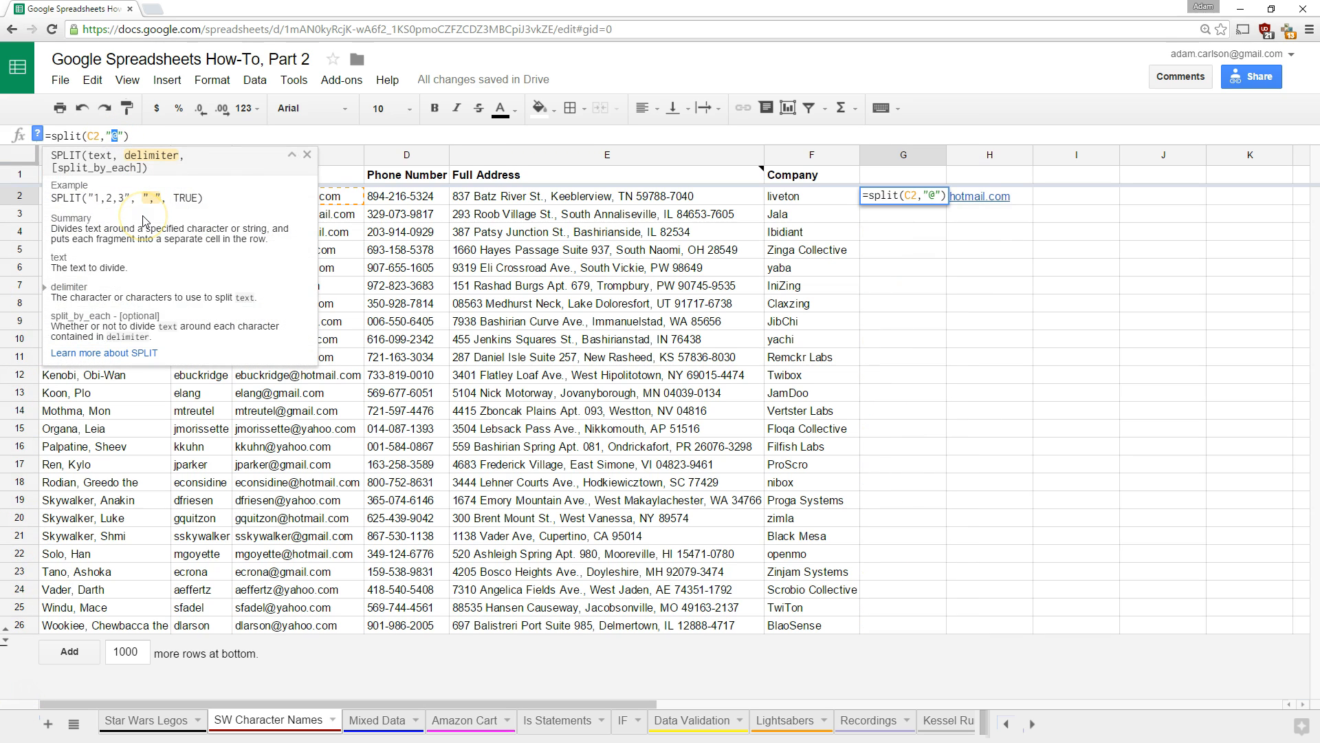
type(".")
key("Return")
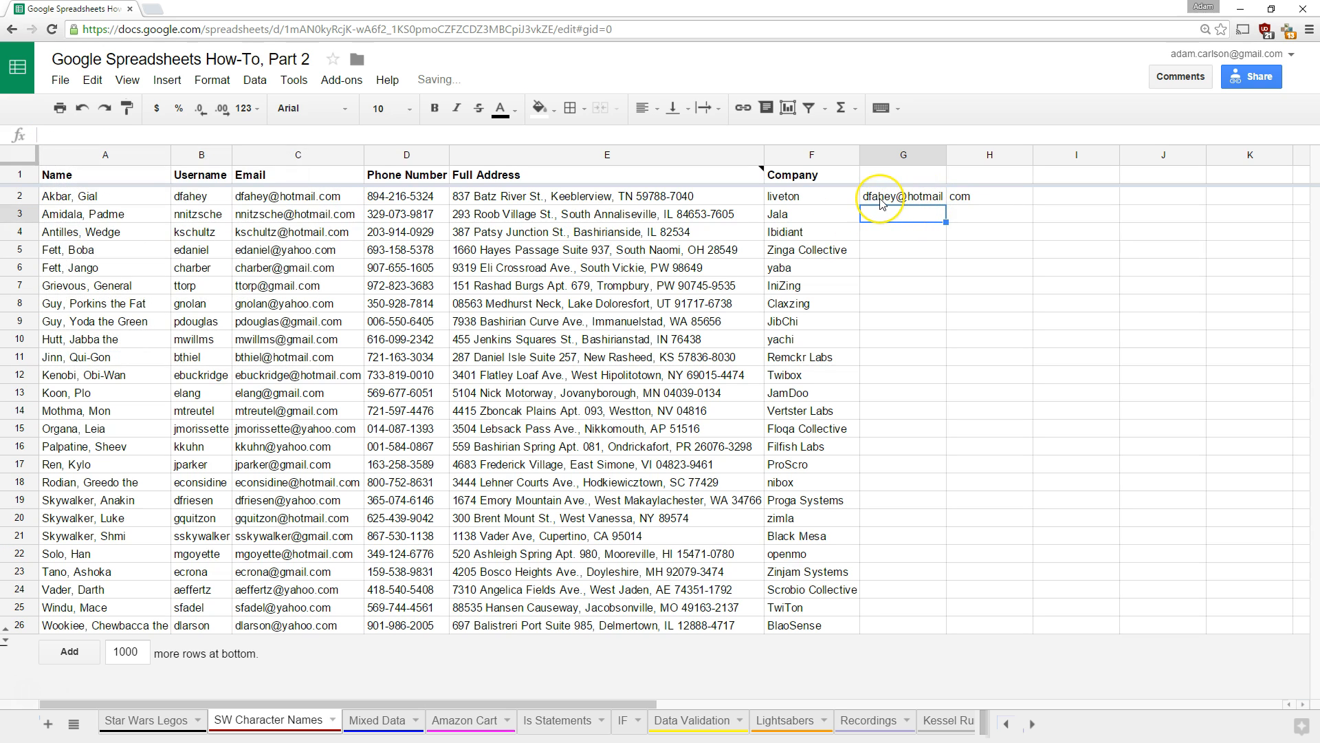
Fill the period-delimited split formula from G2 down to row 26, and undo that fill.
left_click(959, 198)
left_click(926, 199)
left_click_drag(945, 203, 944, 624)
left_click(1039, 521)
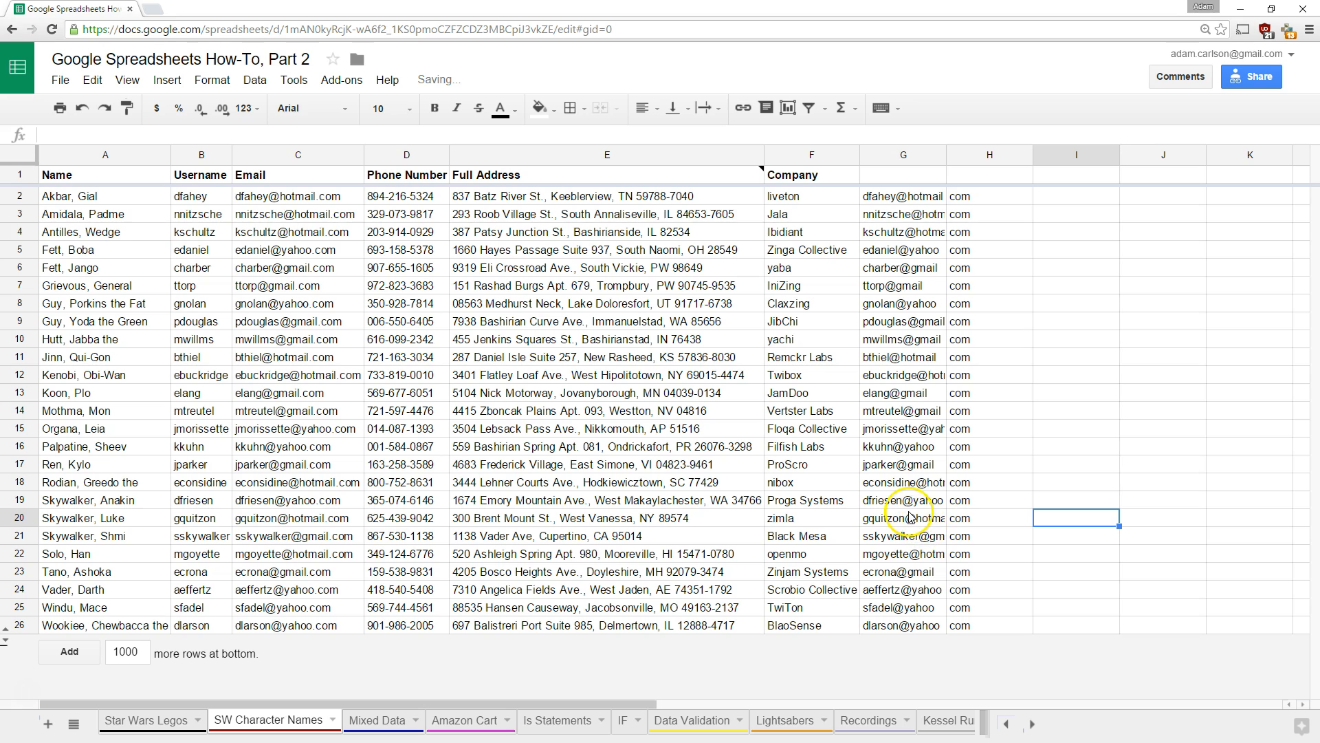
key("ctrl+z")
Extend the delimiter in the G2 formula to ".com", making it =split(C2,".com").
left_click(303, 287)
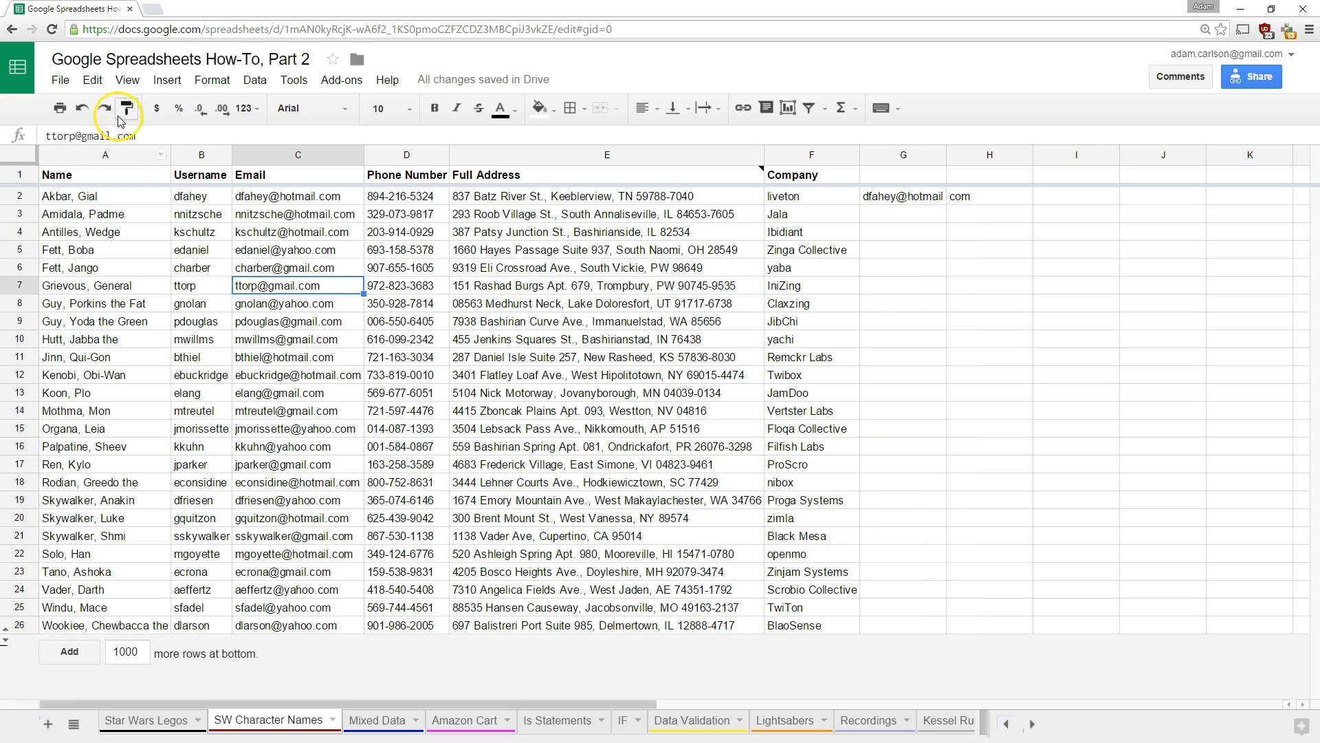
left_click(811, 196)
left_click(918, 196)
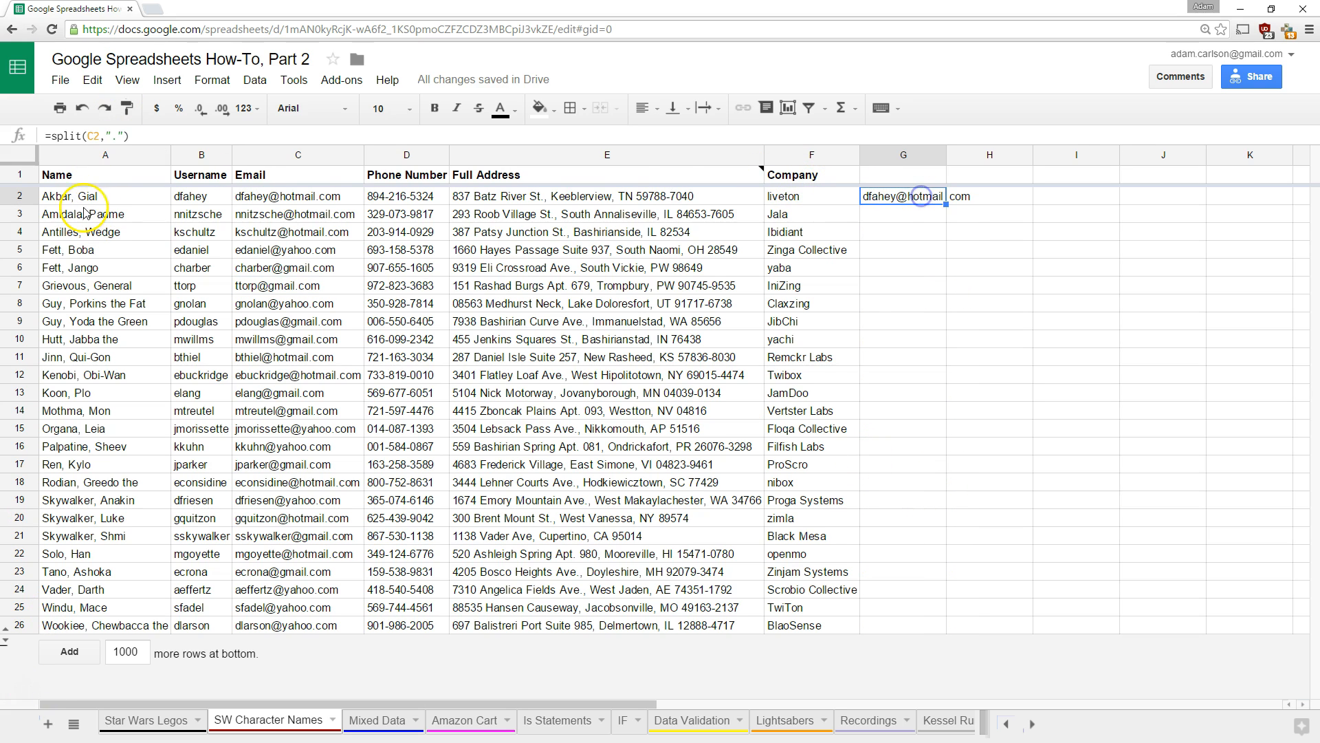
left_click(116, 136)
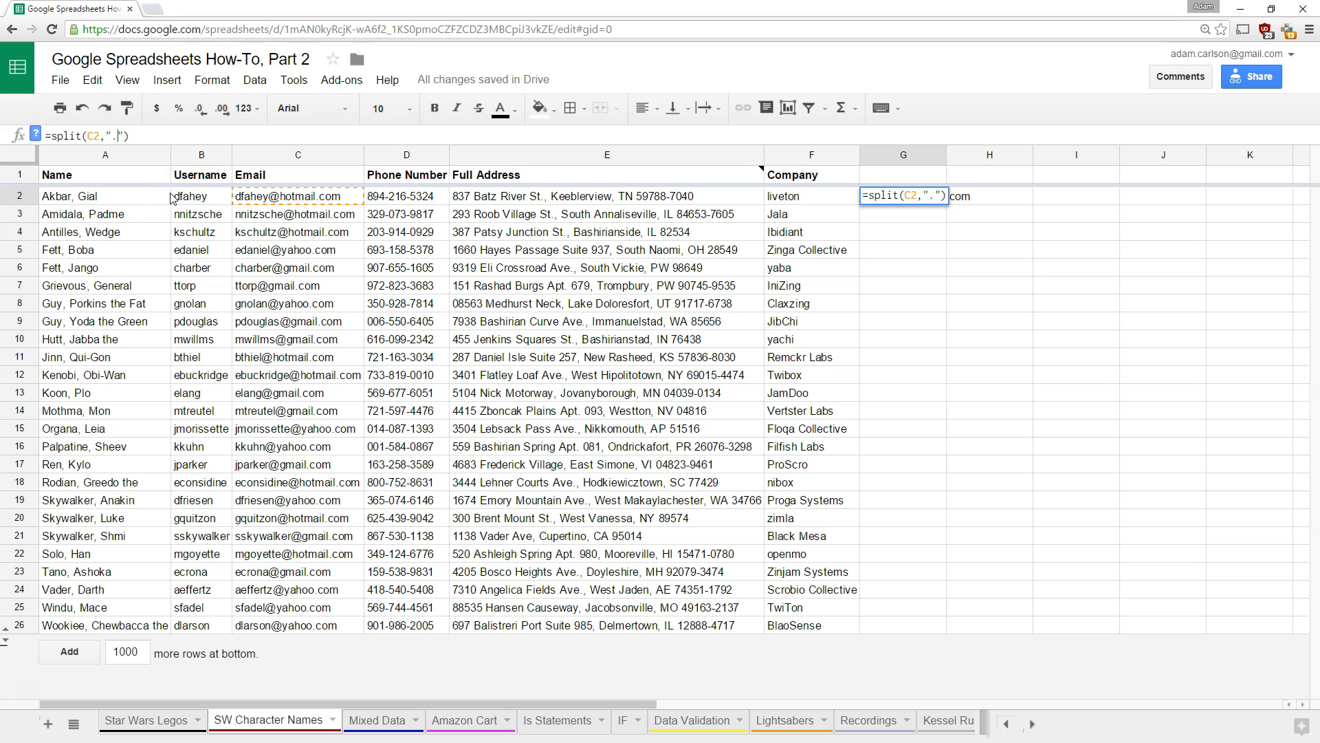
type("com")
key("Return")
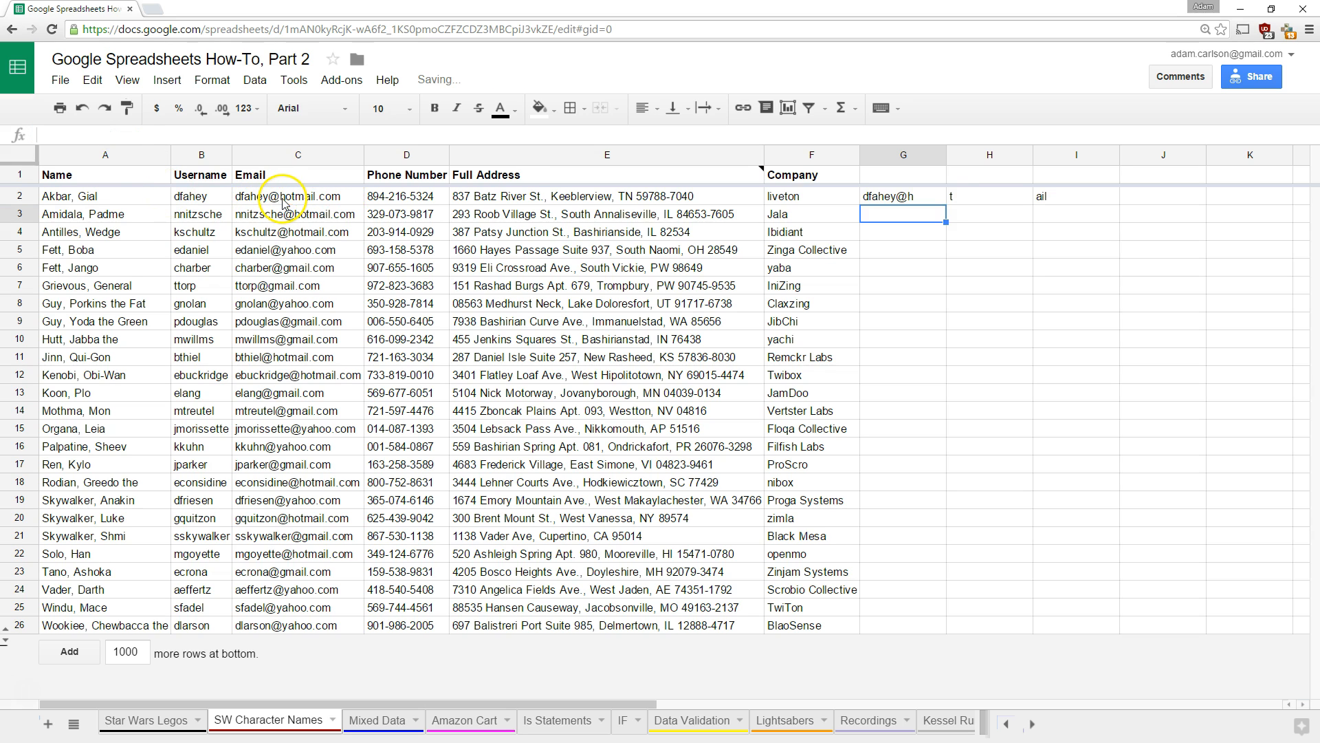
Fill the ".com" split formula from G2 down through G26.
key("Up")
key("ctrl+shift+Down")
key("ctrl+d")
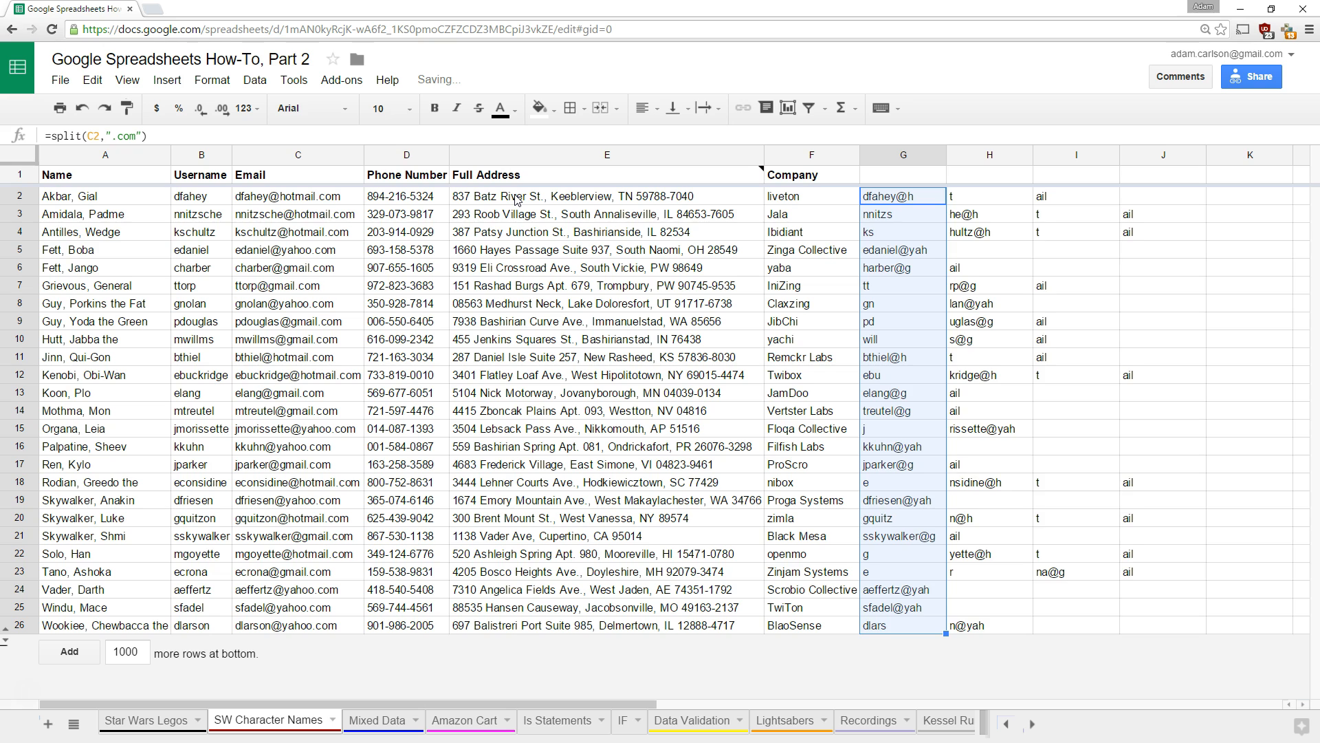
Examine the split result in H3 and the ".com" delimiter in the G2 formula.
left_click(963, 214)
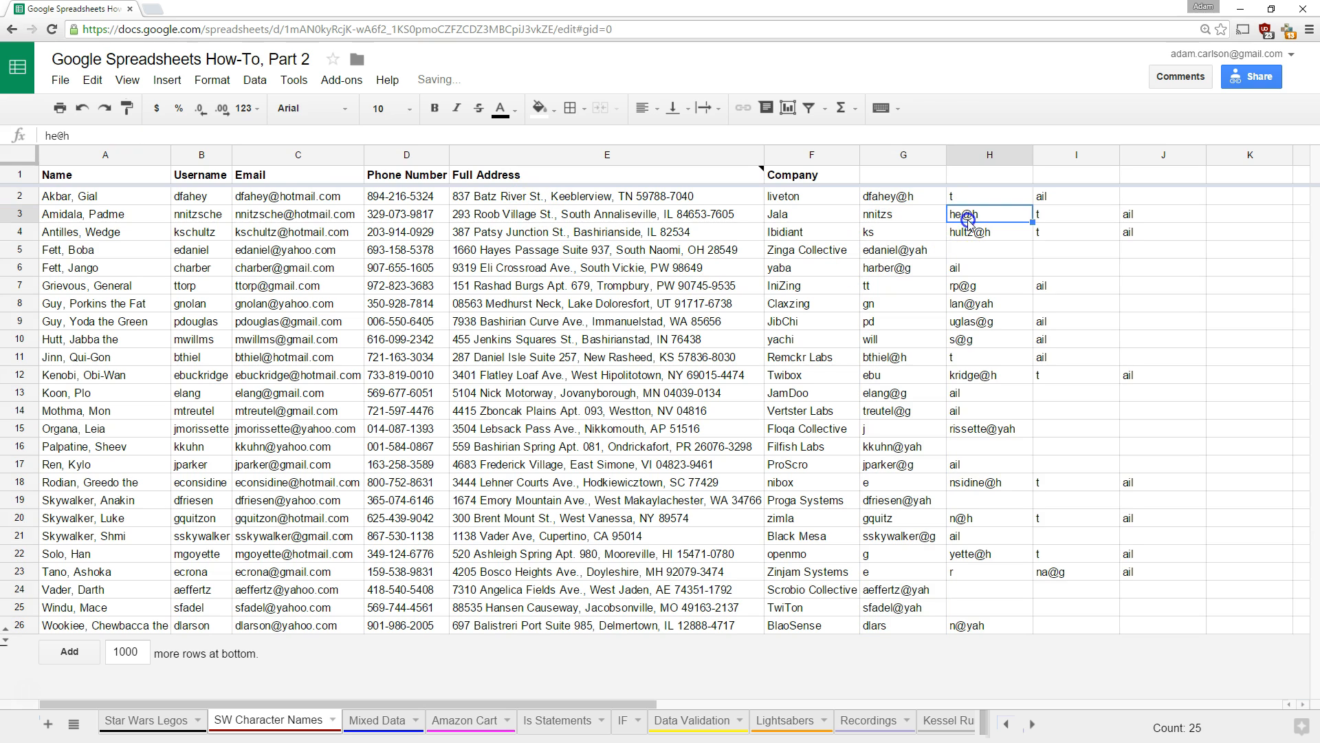
left_click(918, 196)
left_click(117, 135)
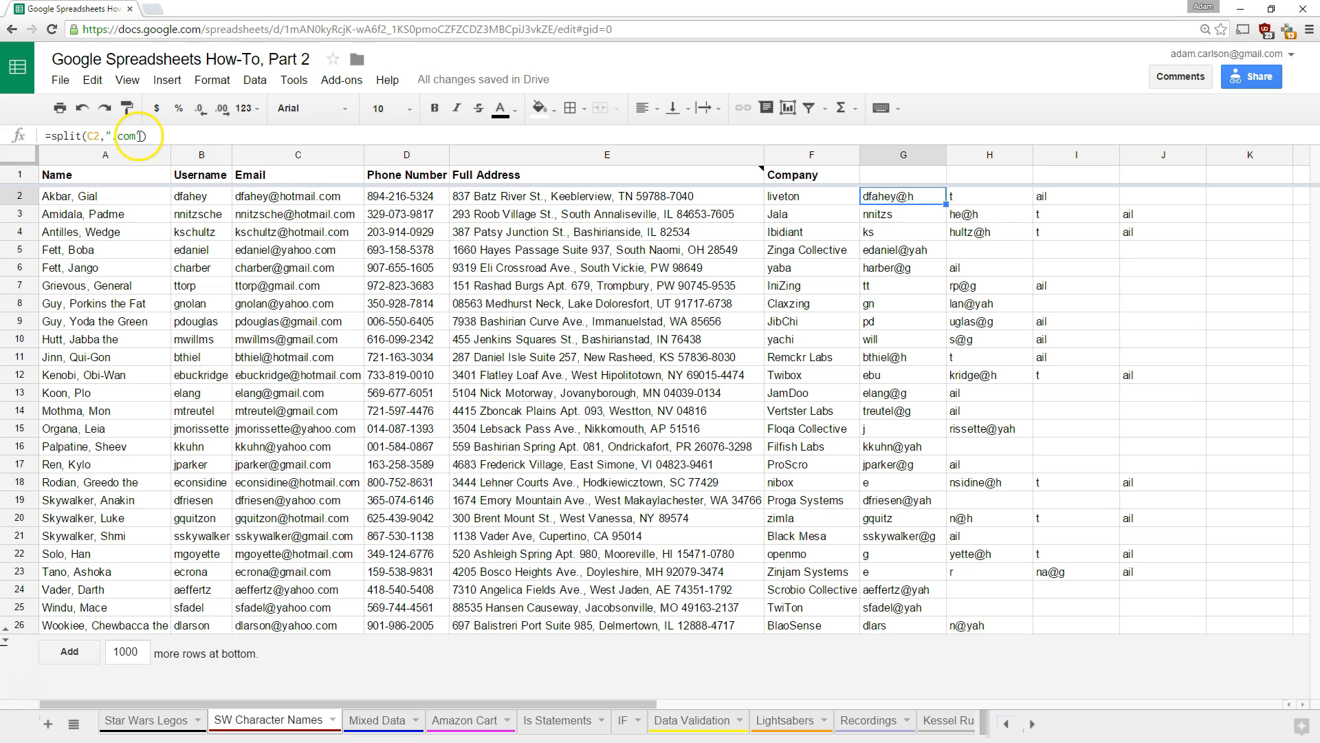
key("Escape")
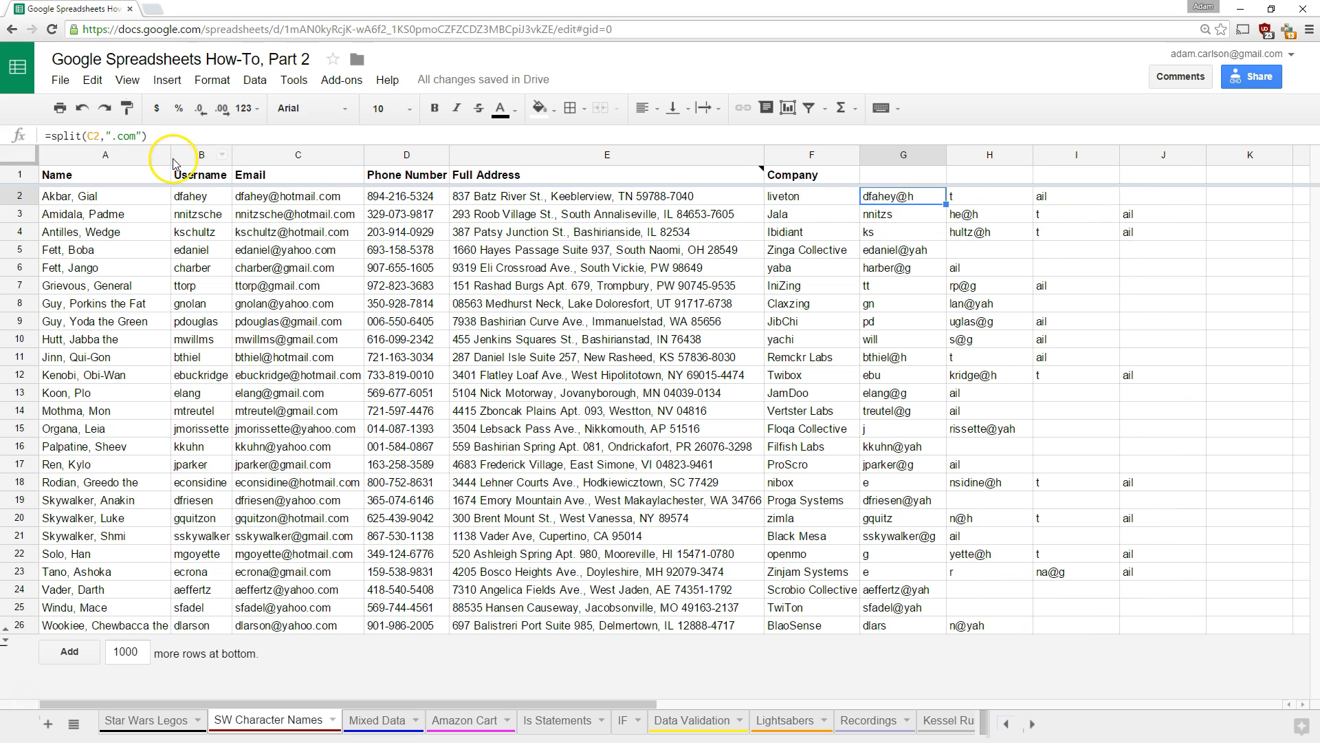
Clear the split formulas from G2 through G26.
key("ctrl+shift+Down")
key("Delete")
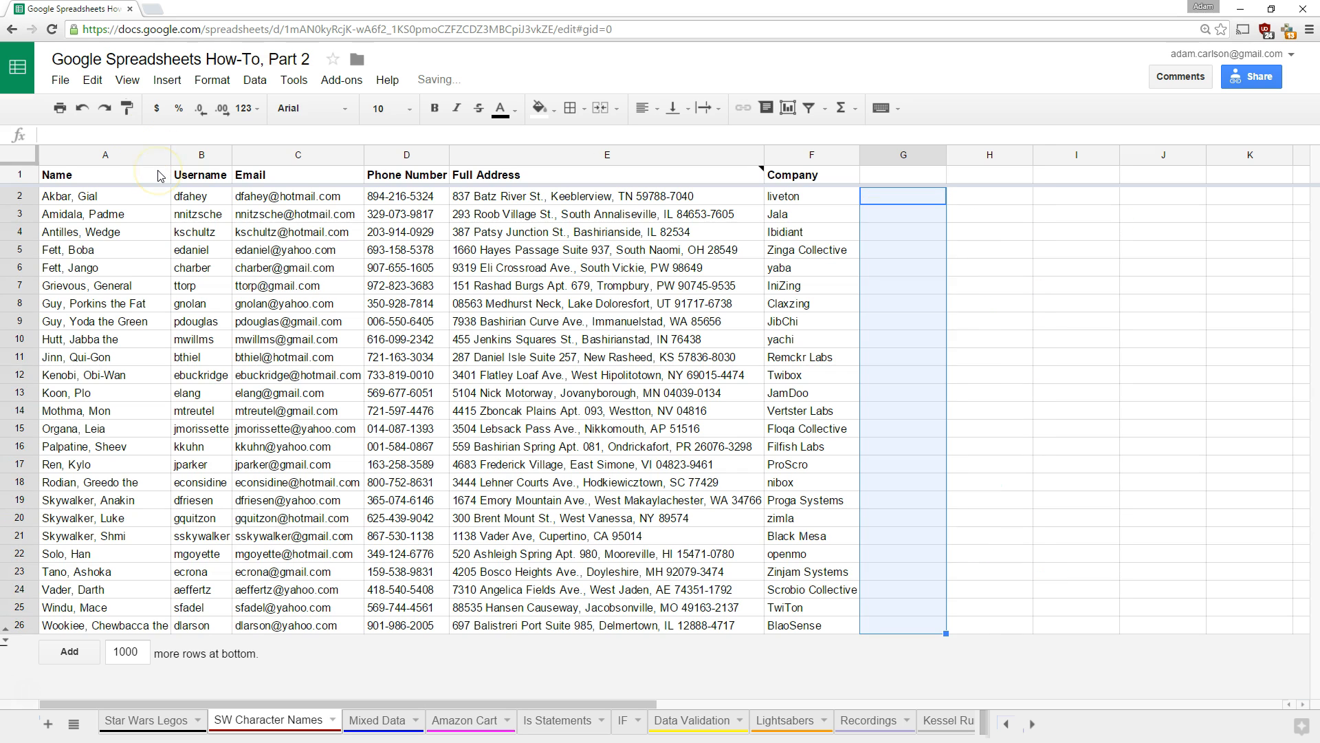
key("Up")
key("Down")
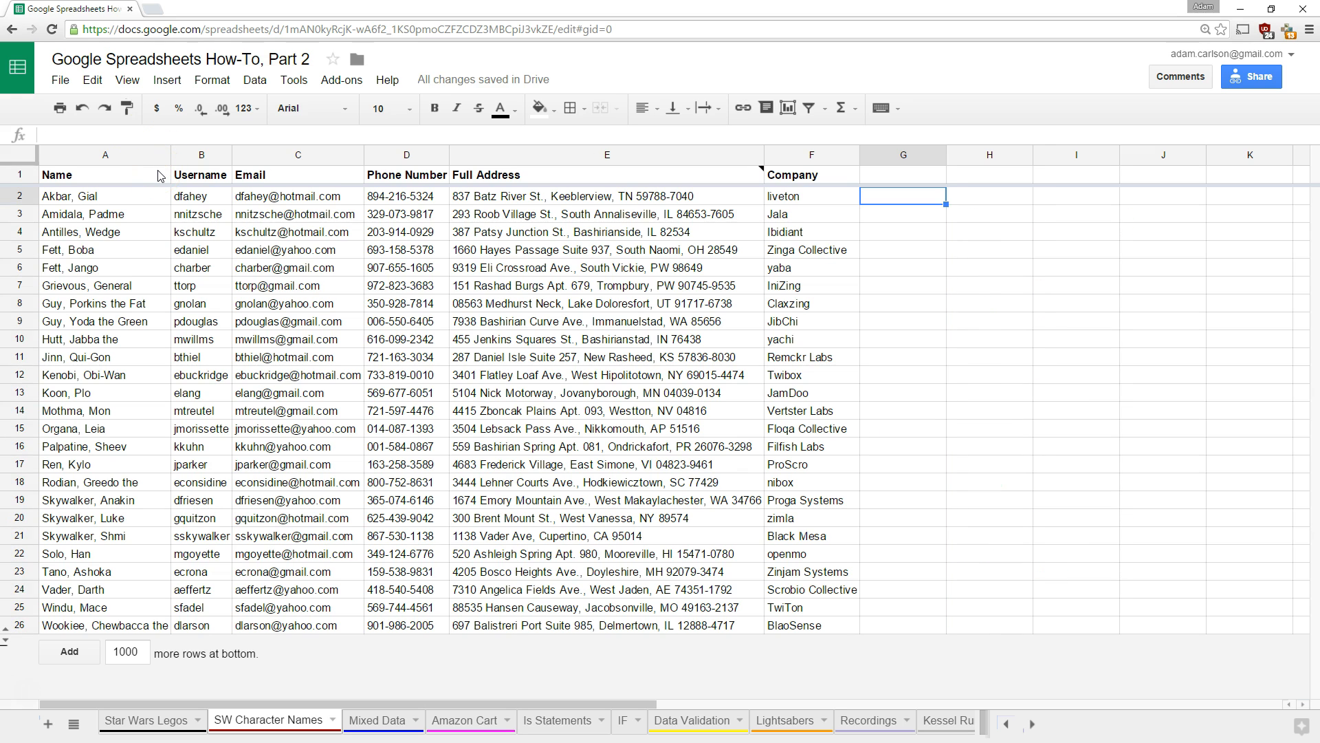
Enter =split(C2,".com", false) in G2 so the email is divided by the whole ".com" string.
type("=split(C2,")
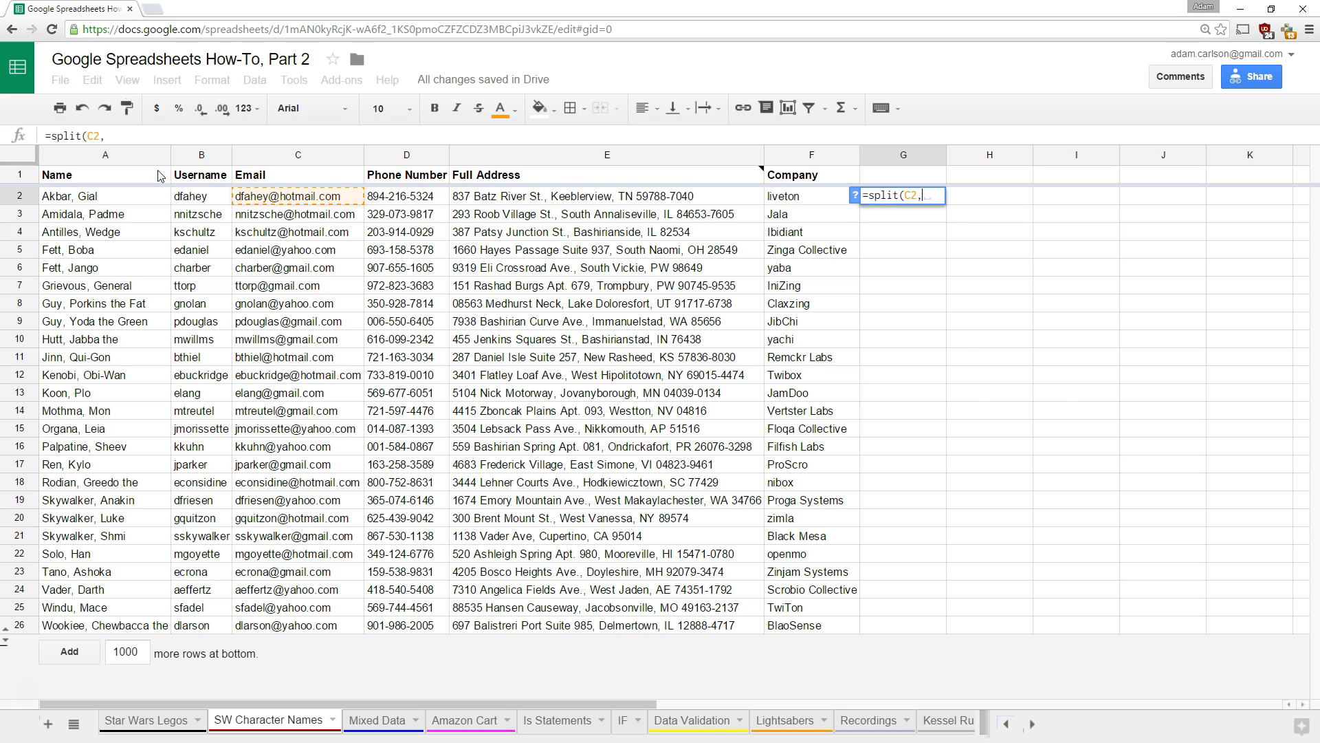
type("\".com")
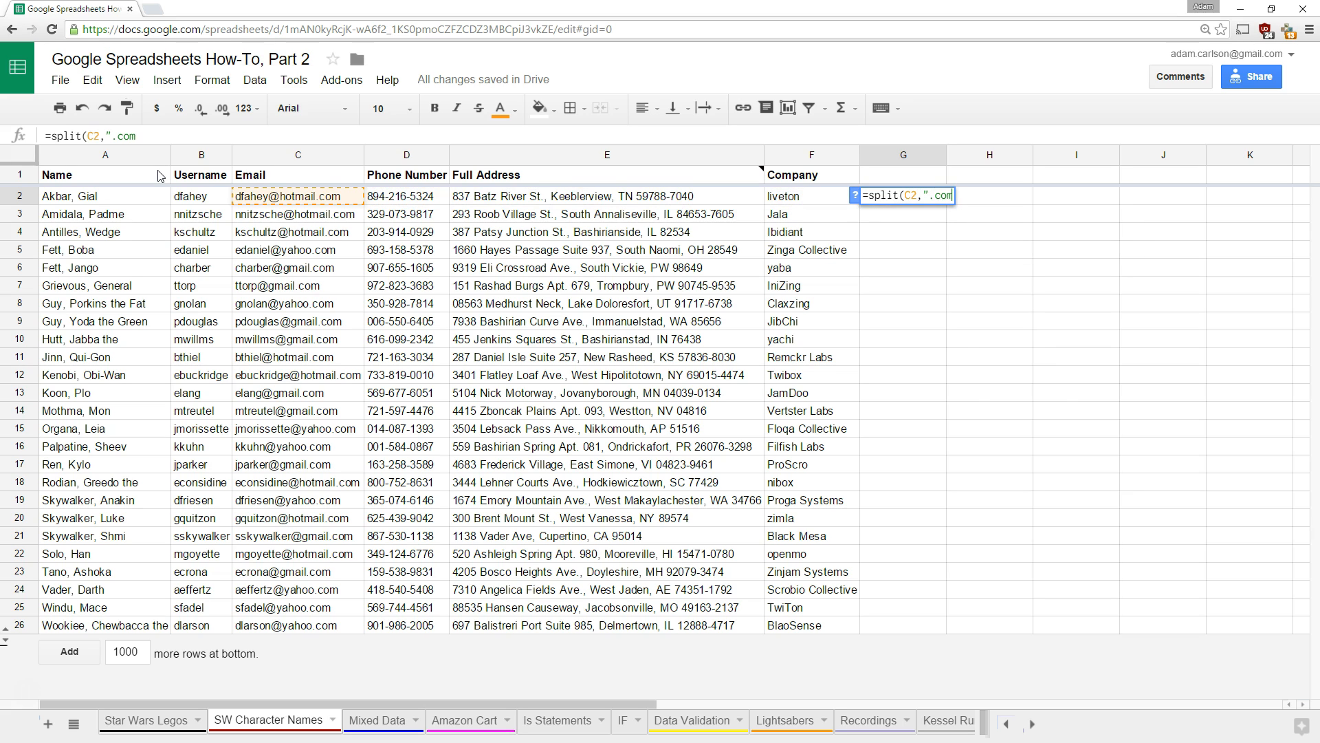
type("\",")
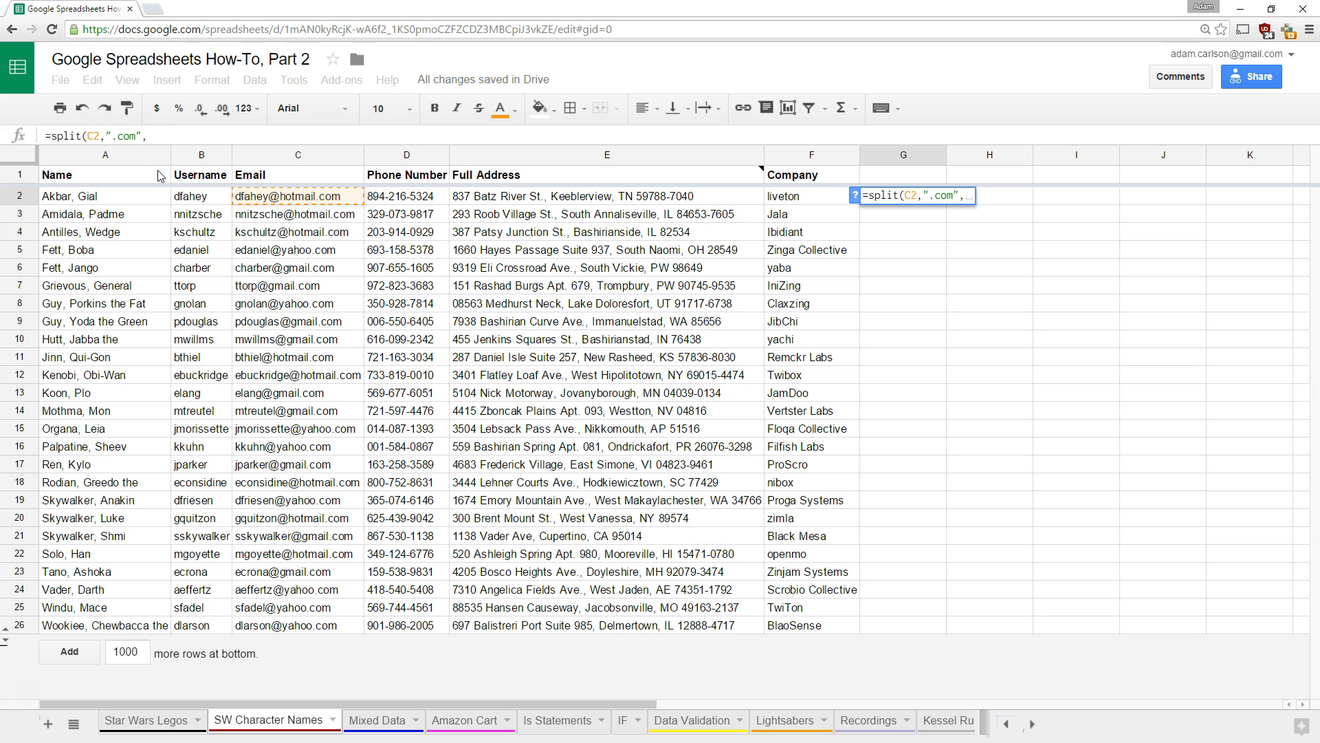
left_click(75, 133)
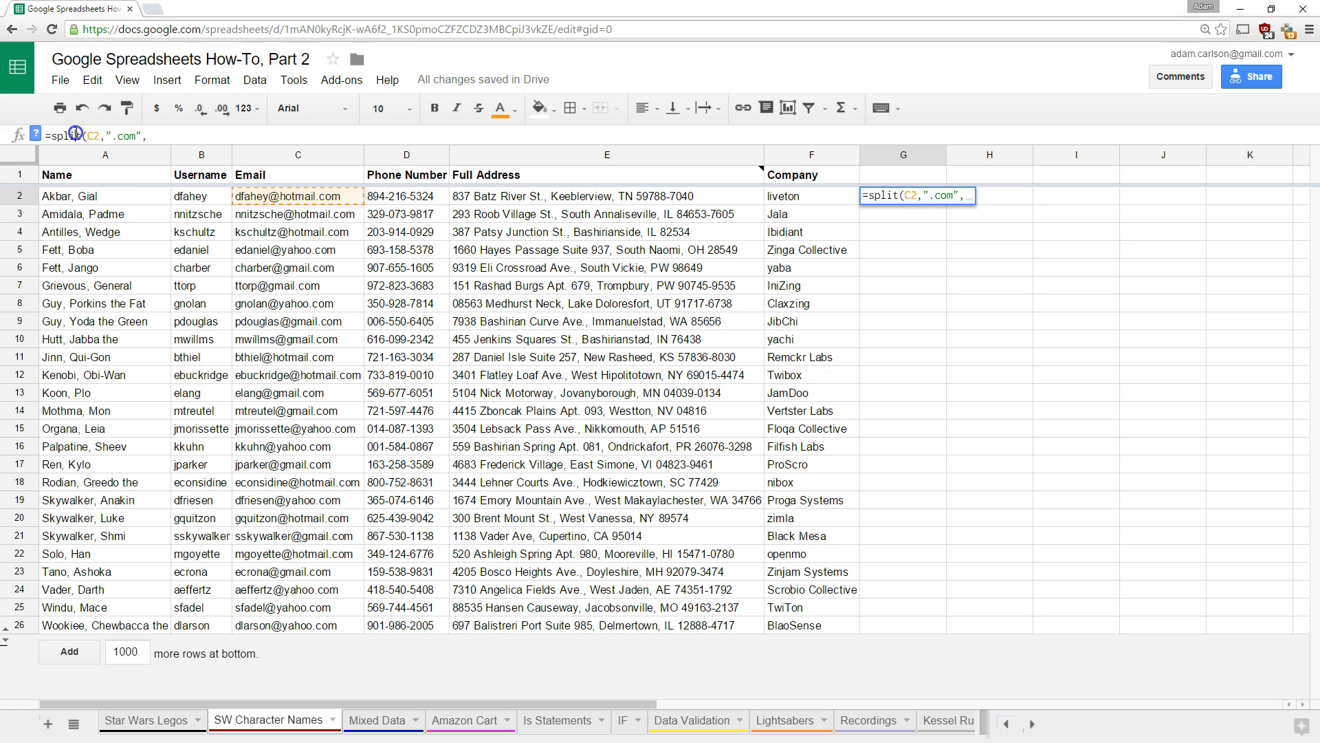
left_click(35, 132)
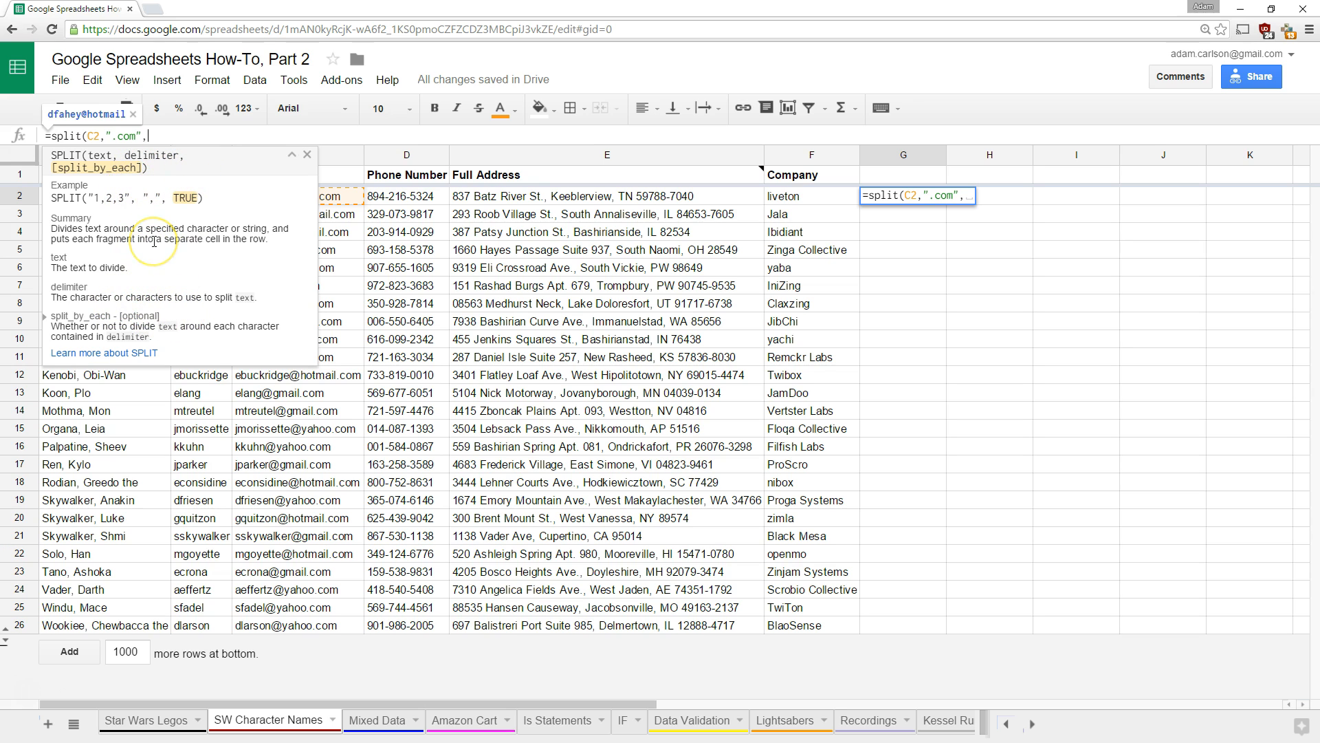
type("false)")
key("Return")
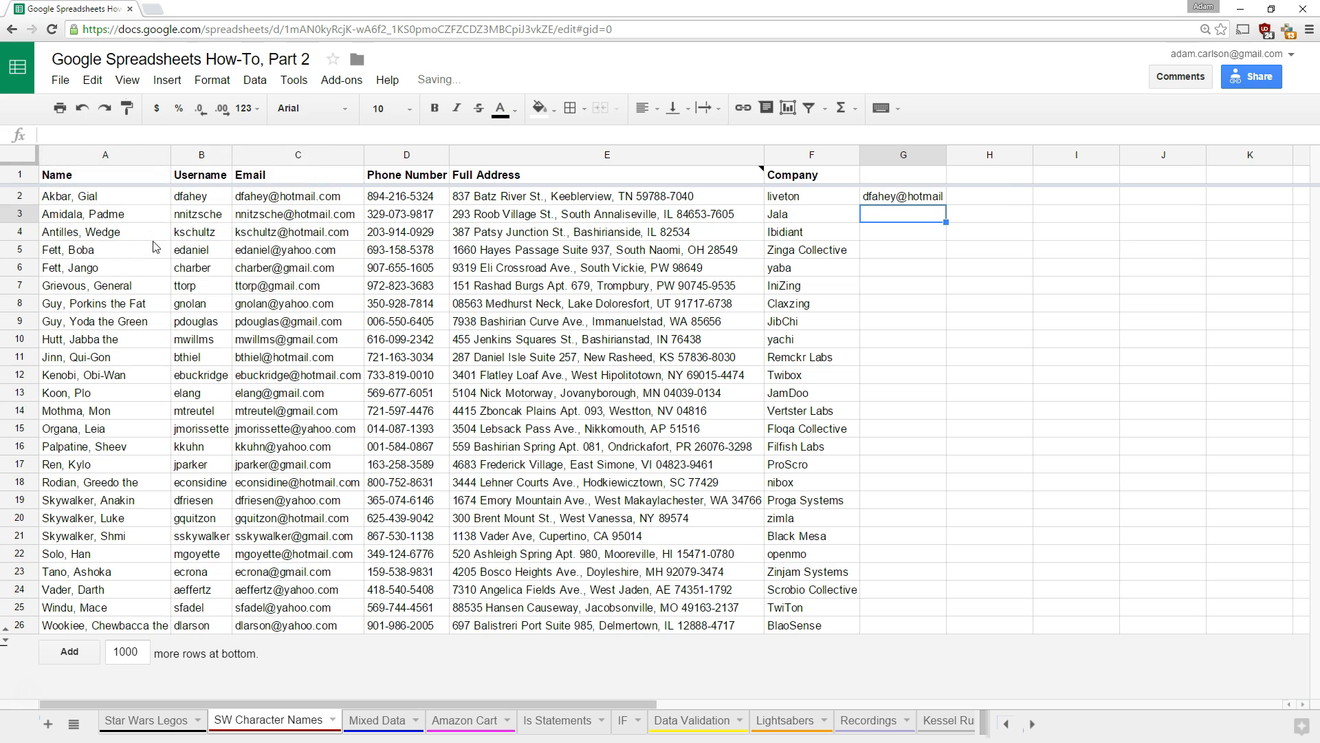
Fill the split formula with the false argument from G2 down through G26.
key("Up")
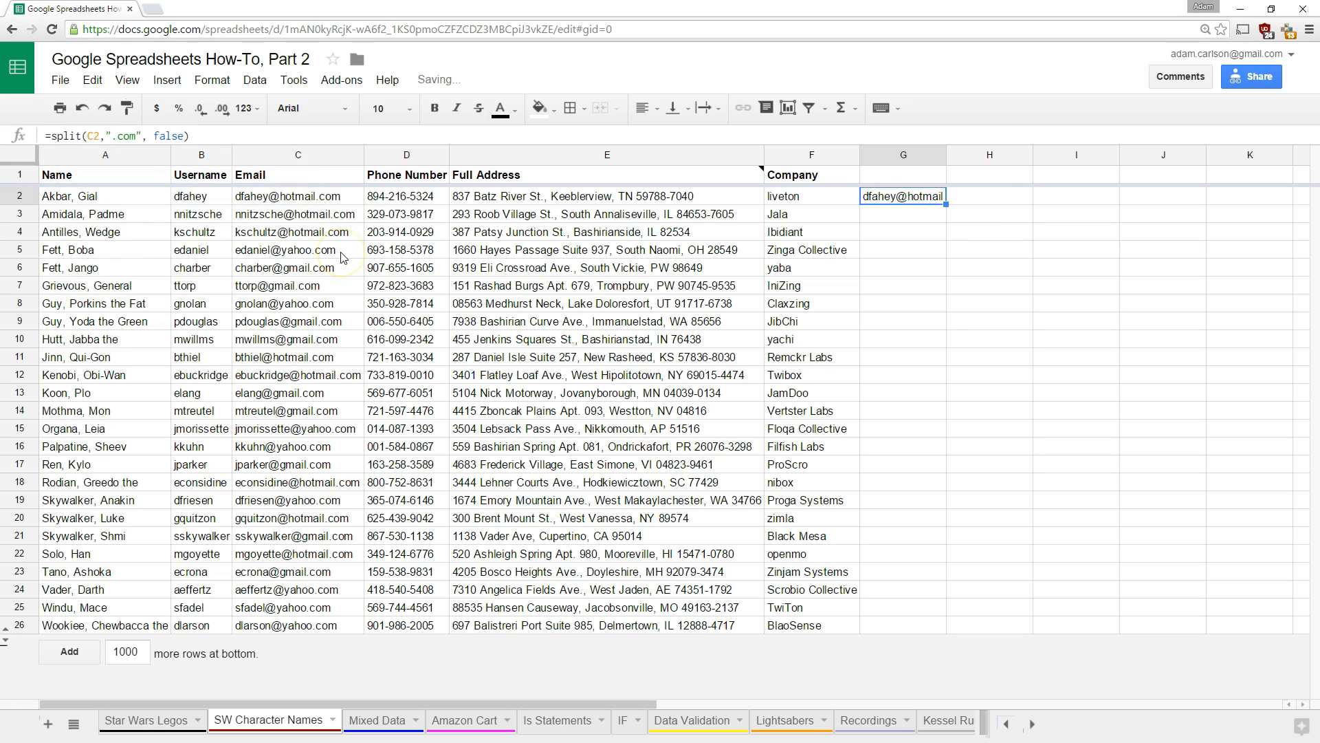
key("ctrl+shift+Down")
key("ctrl+d")
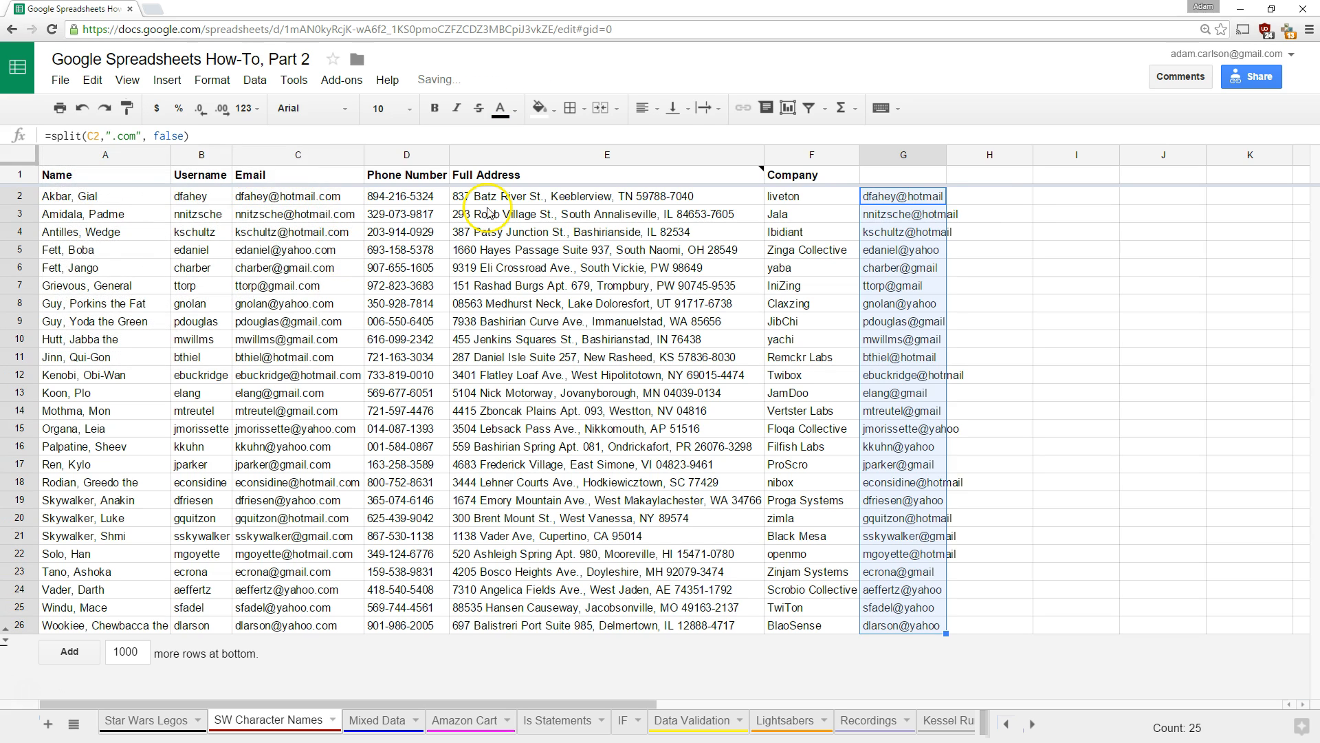
left_click(1028, 284)
Remove the false argument from the G2 formula, leaving =split(C2,".com"), and fill it down through G26.
left_click(930, 201)
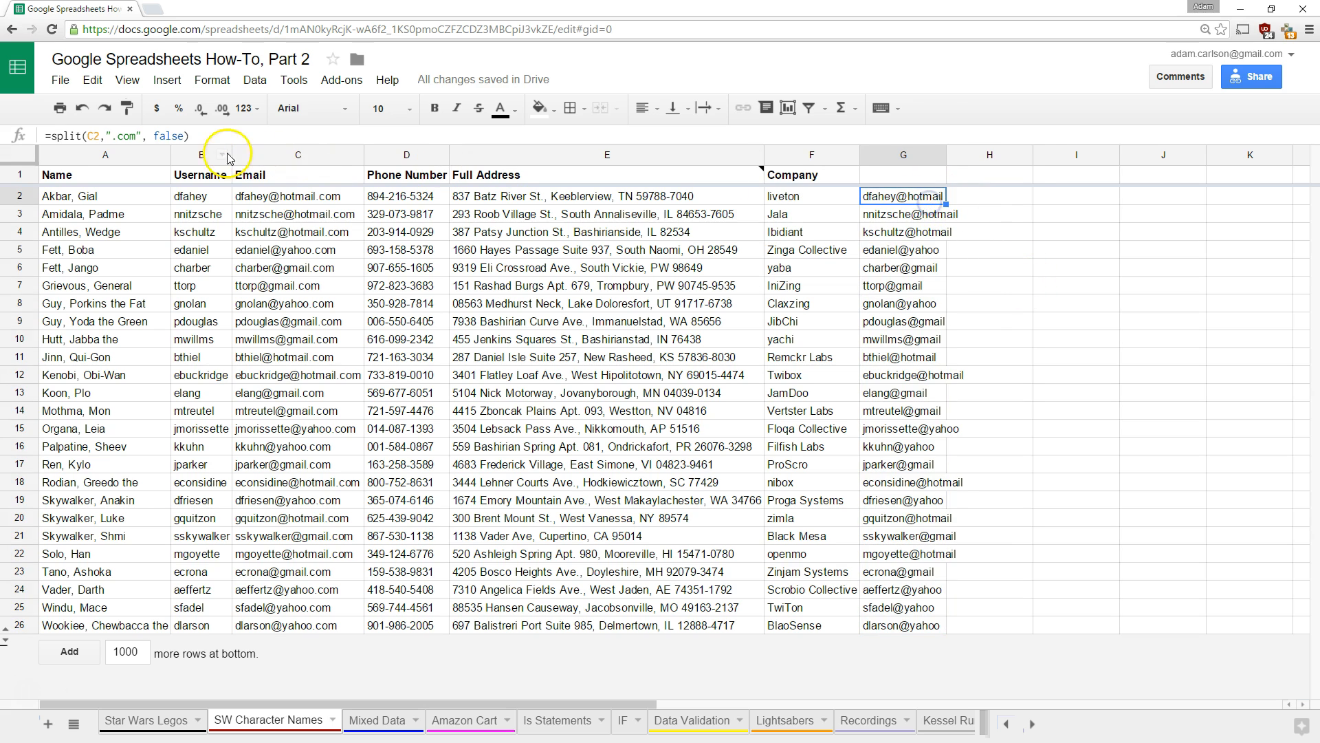
double_click(171, 136)
key("BackSpace")
key("BackSpace")
key("BackSpace")
key("Return")
key("Up")
key("ctrl+shift+Down")
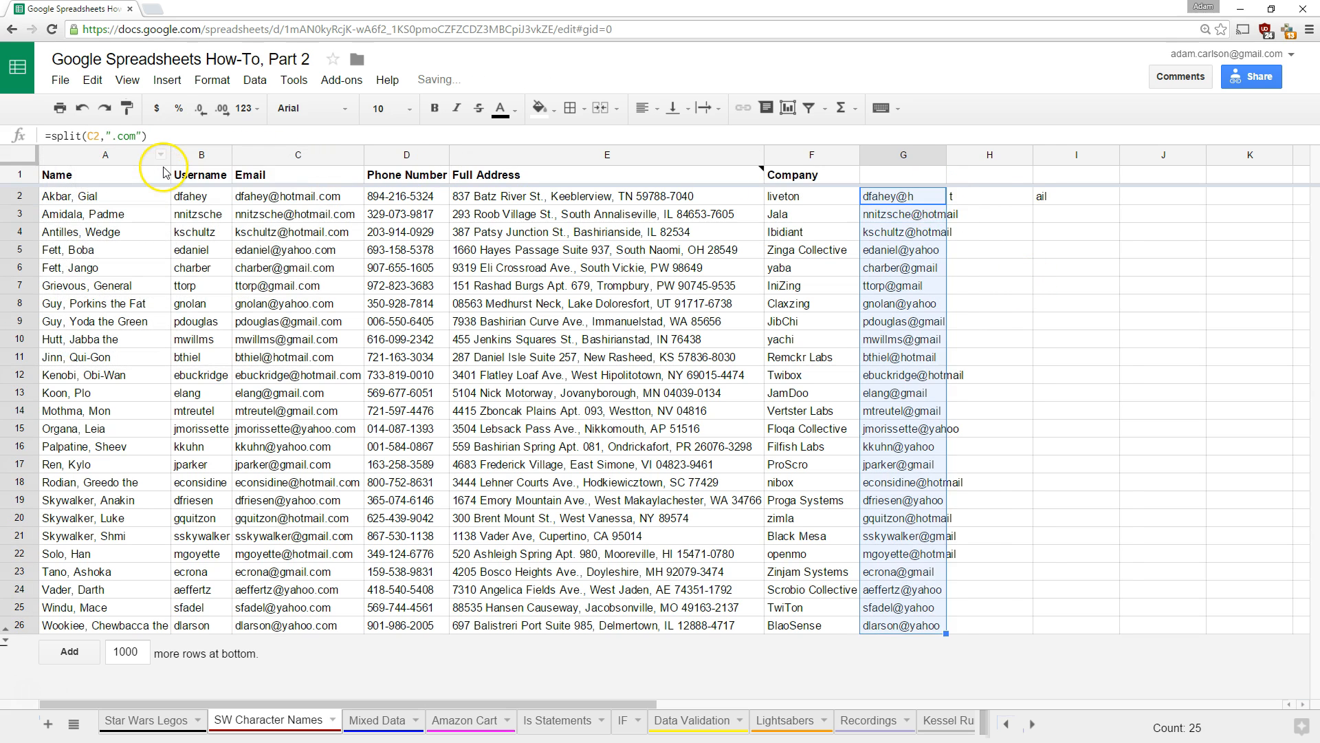
key("ctrl+d")
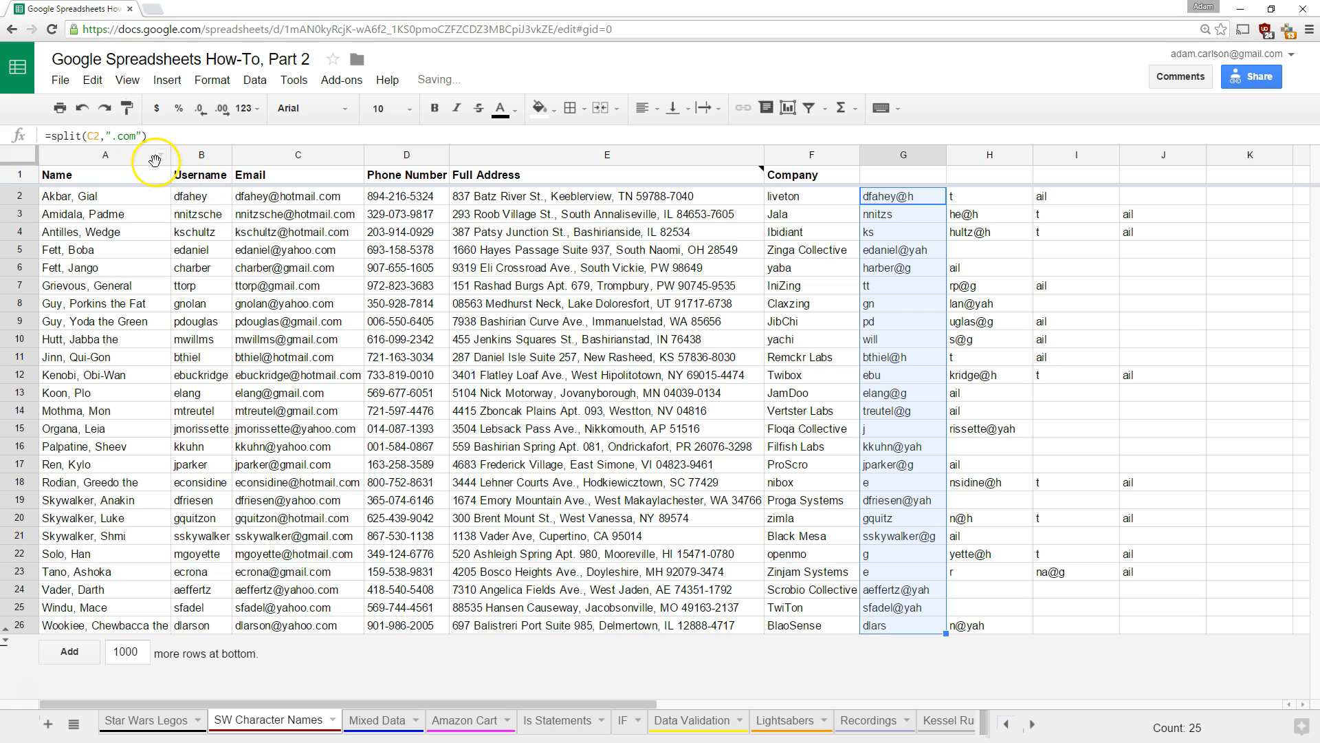
Undo the fill and the removal of the false argument in column G.
key("ctrl+z")
key("ctrl+z")
key("ctrl+z")
key("ctrl+z")
left_click(803, 347)
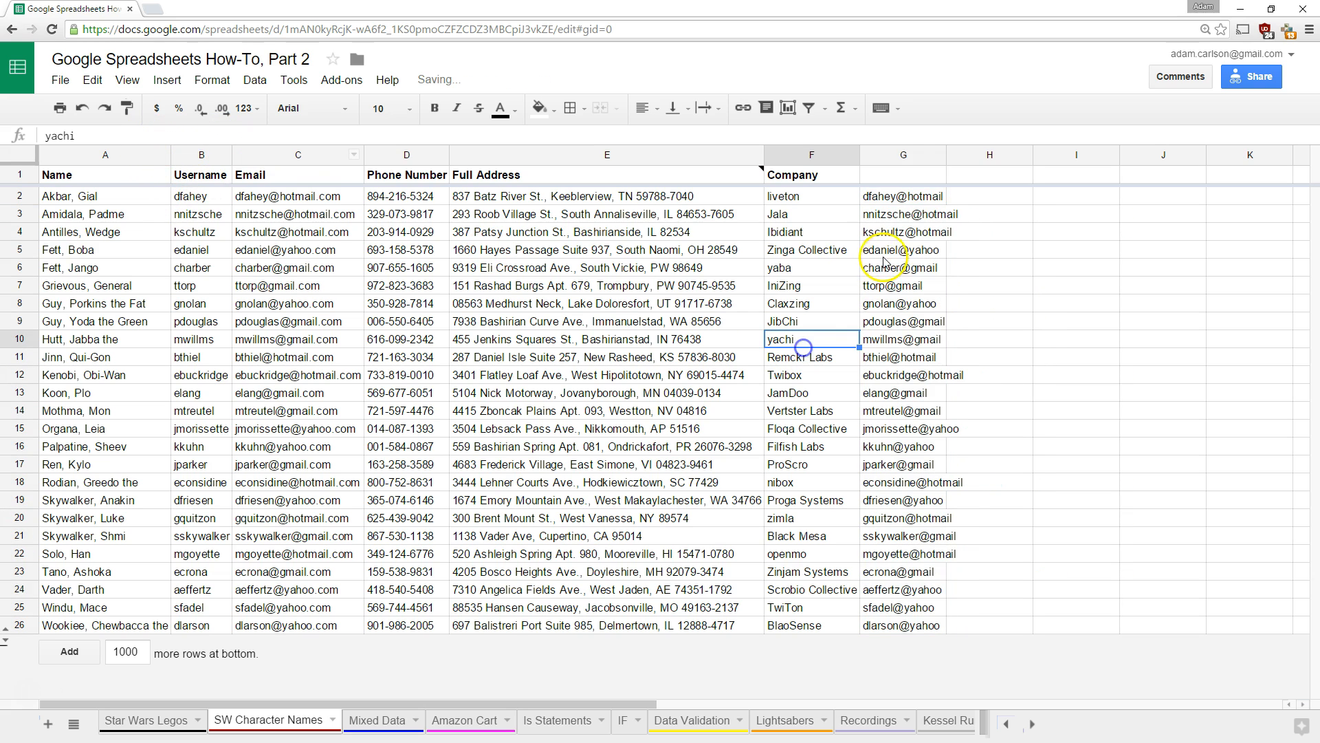
Review the false argument in the G2 split formula.
left_click(971, 251)
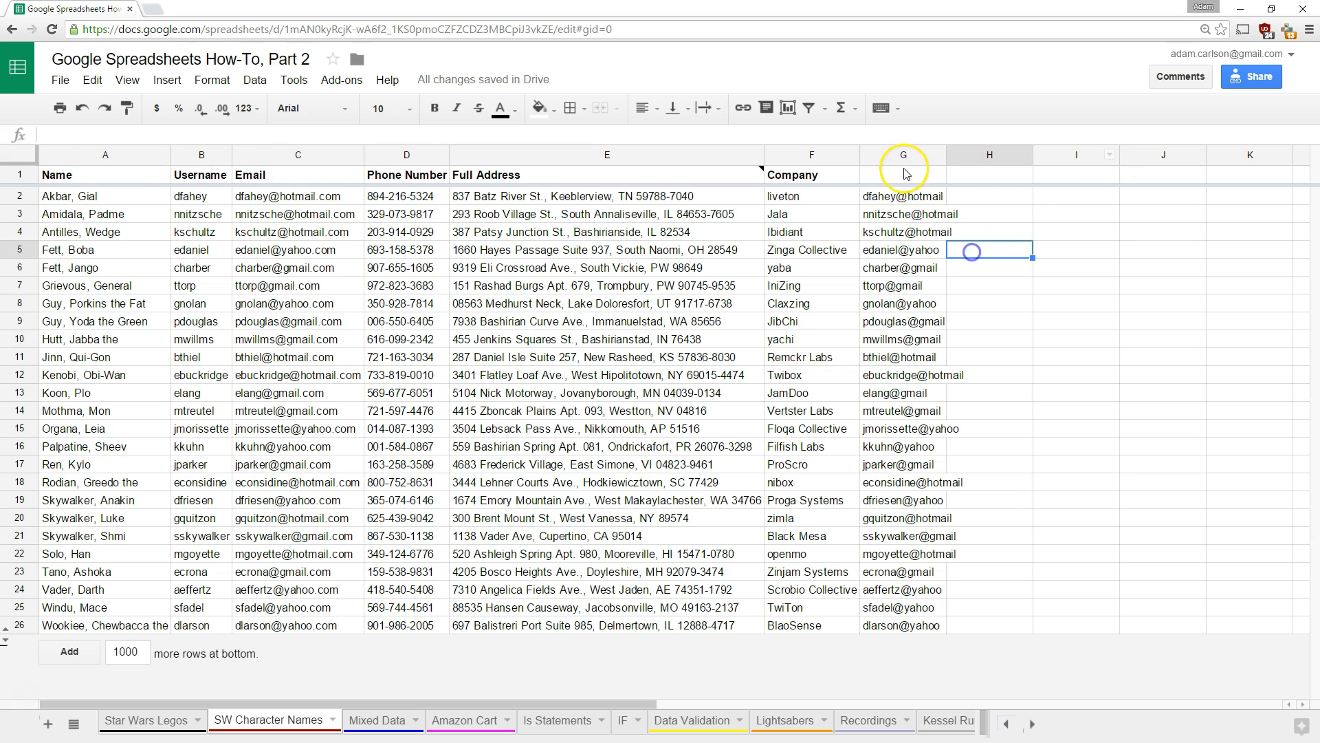
left_click(905, 196)
left_click(130, 137)
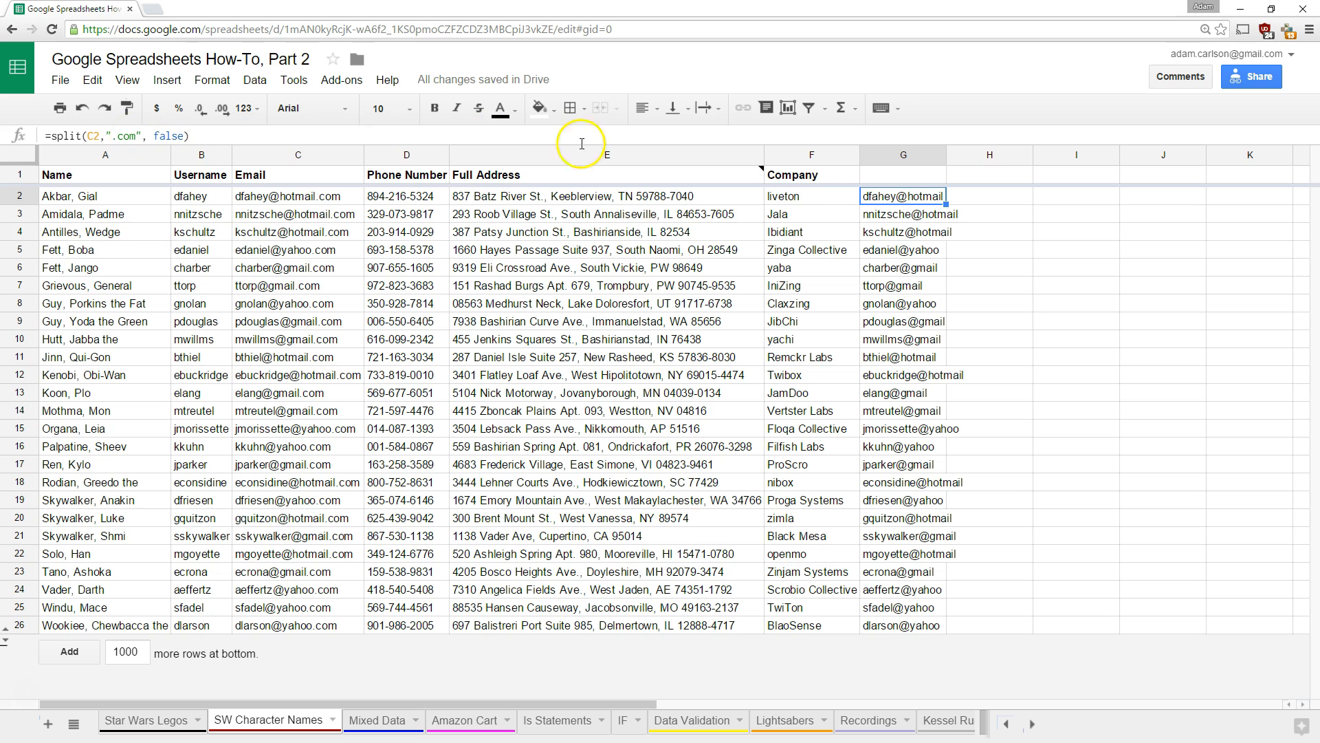
Switch to the Amazon Cart sheet and check the Unit Total values in D2:D9.
left_click(775, 267)
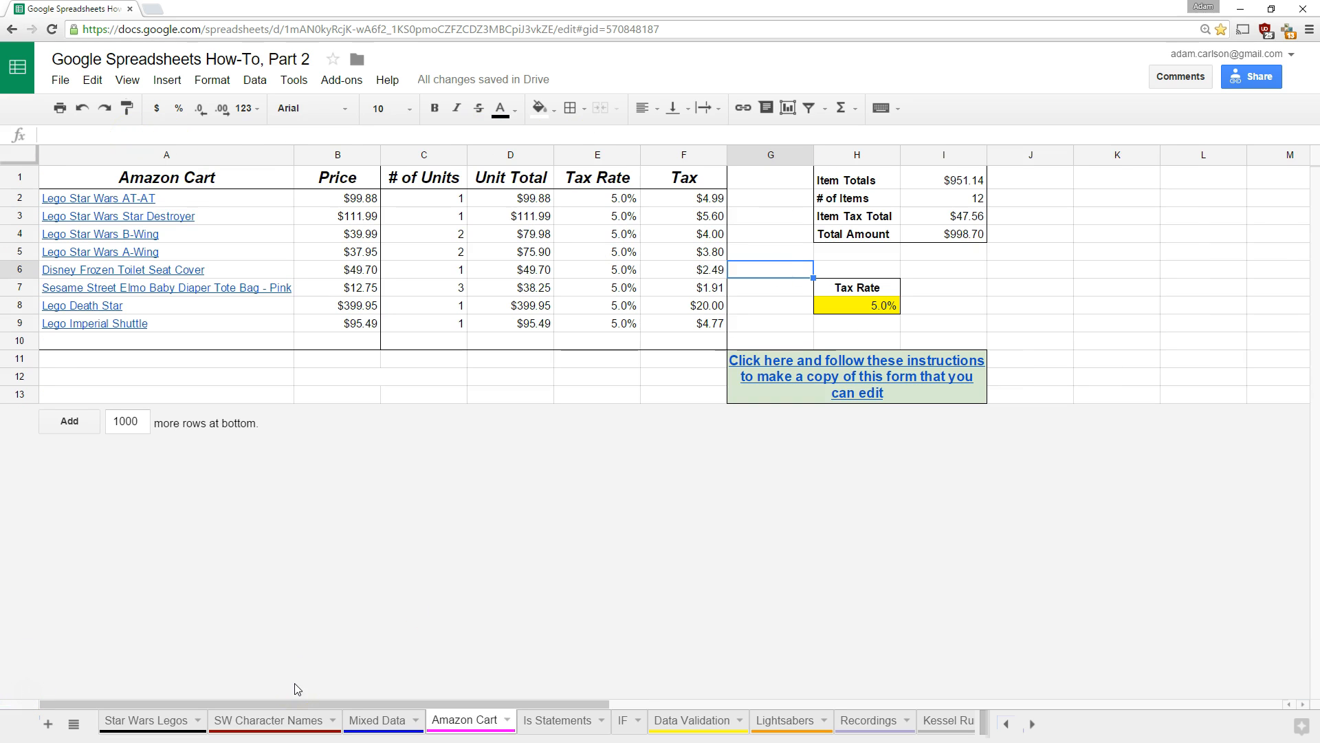
left_click_drag(524, 198, 526, 324)
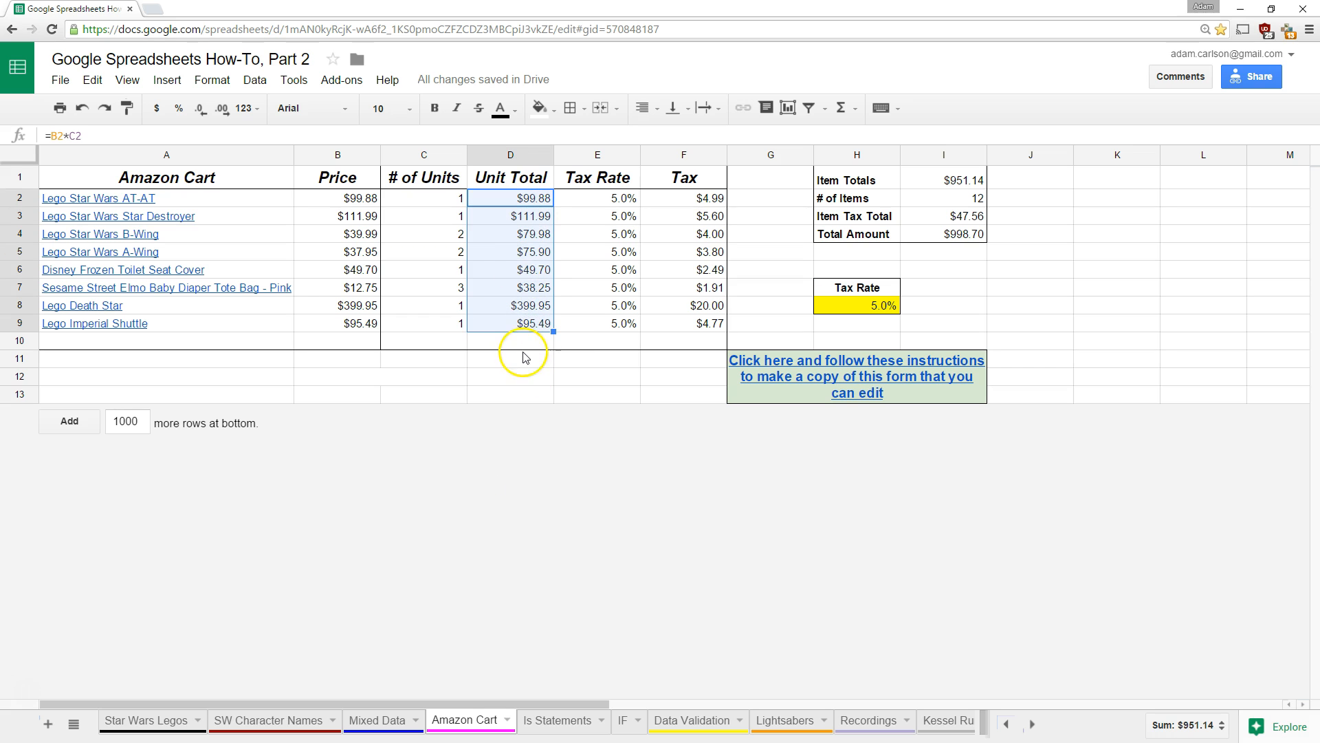
left_click(522, 359)
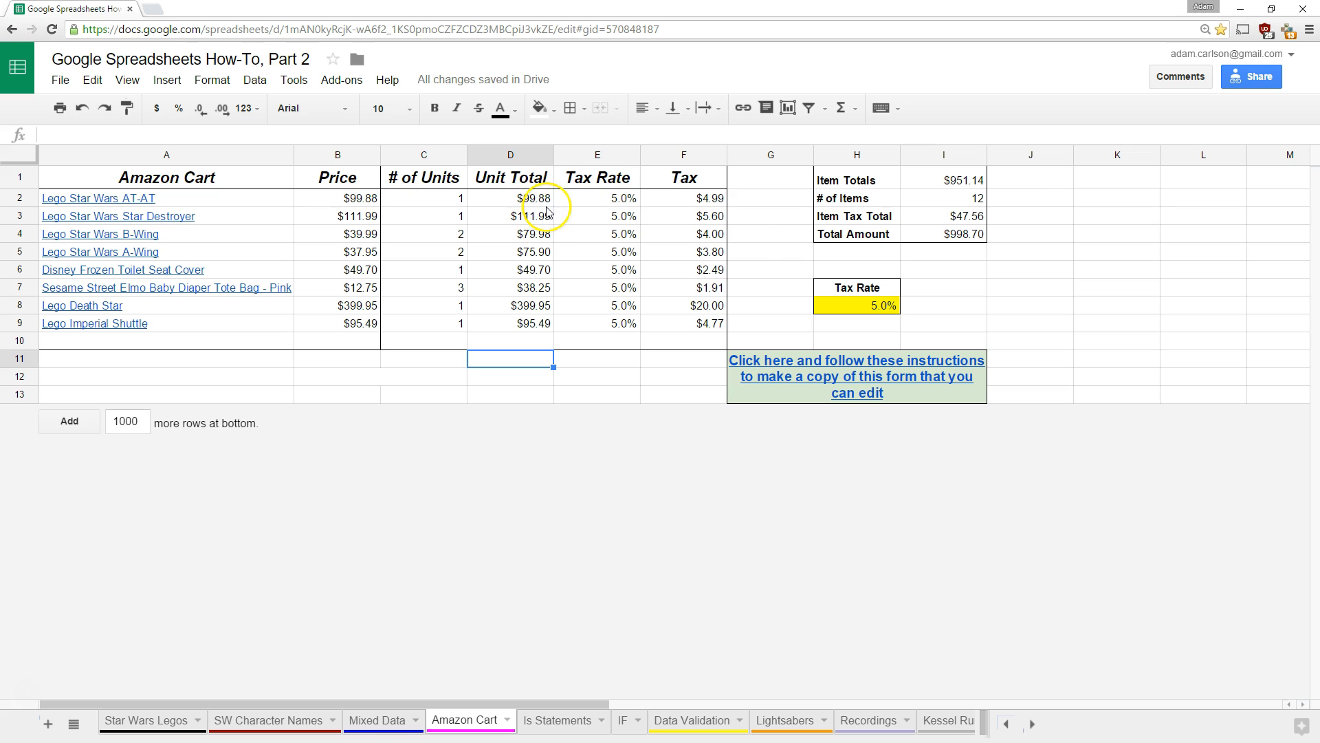
Enter =split(D2,".") in J2 to separate the dollars and cents of the first unit total.
left_click(1049, 200)
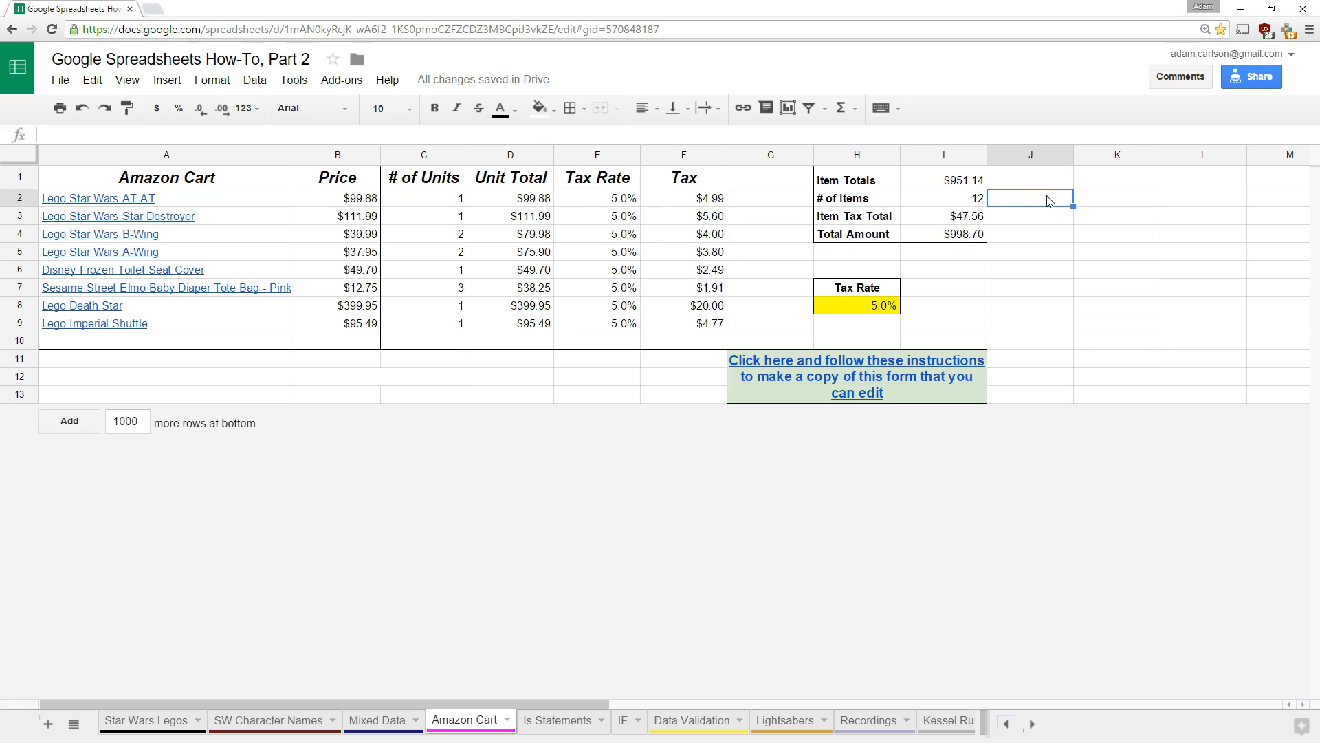
type("=")
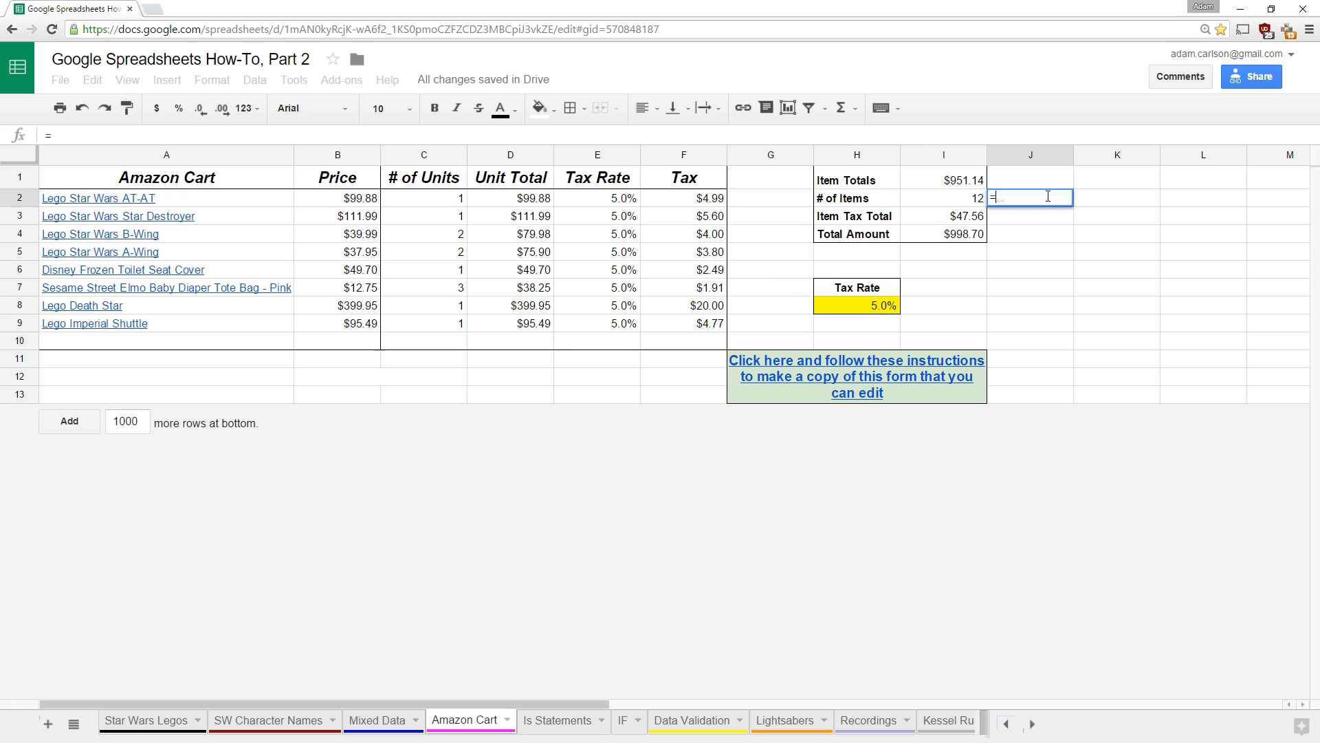
type("split(G2")
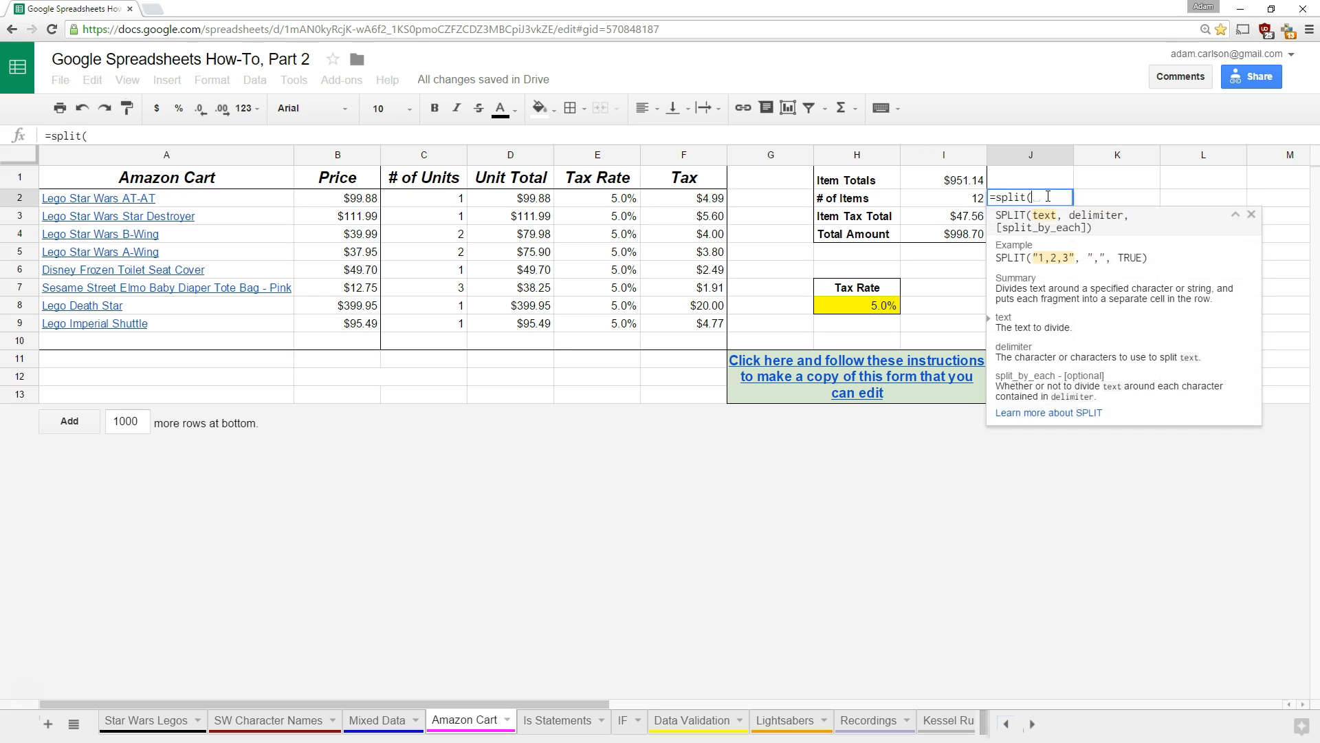
key("Left")
key("Left")
key("Left")
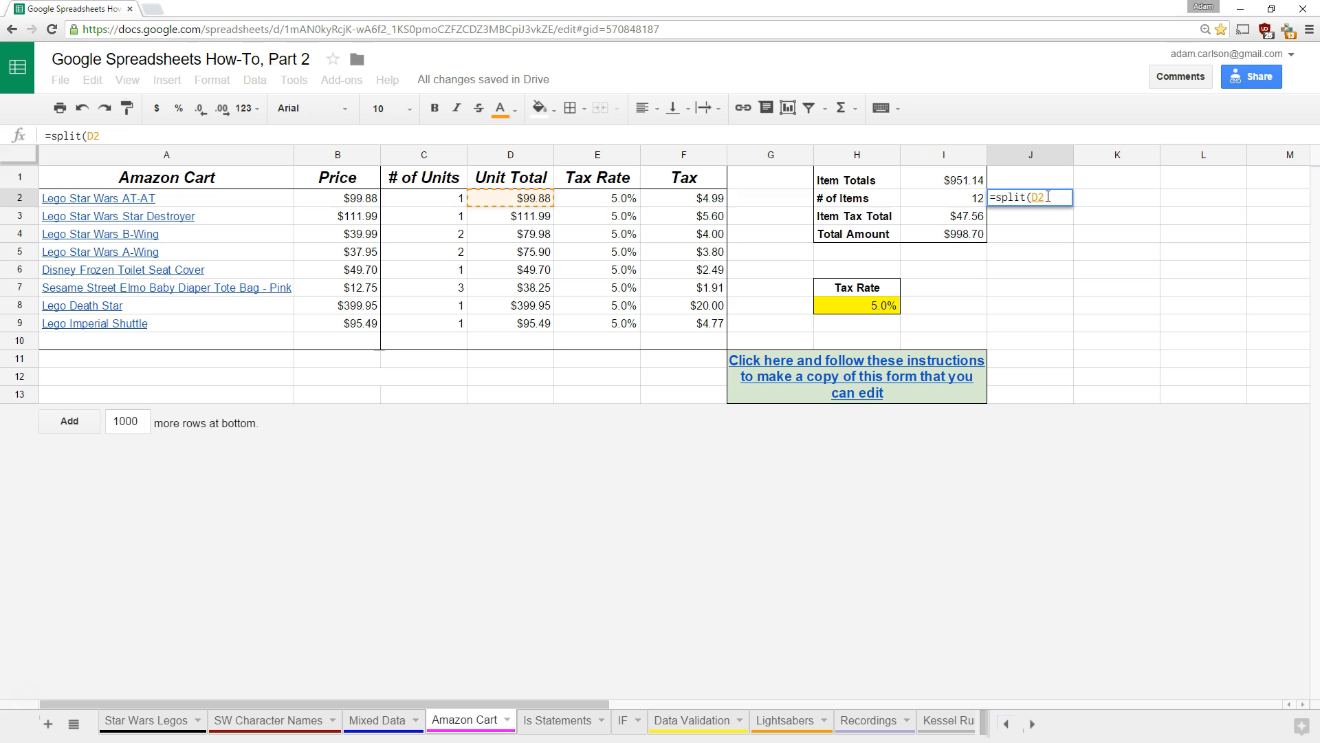
type(",\"")
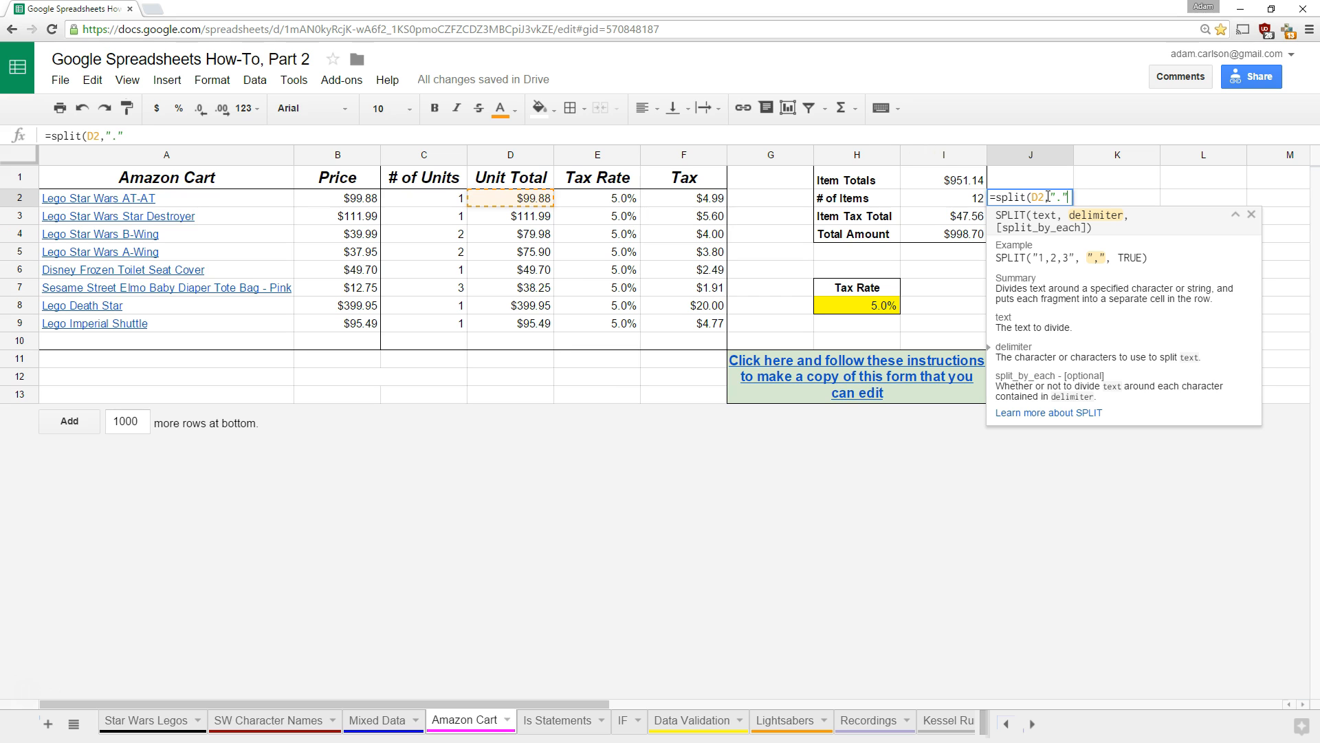
type(".\")")
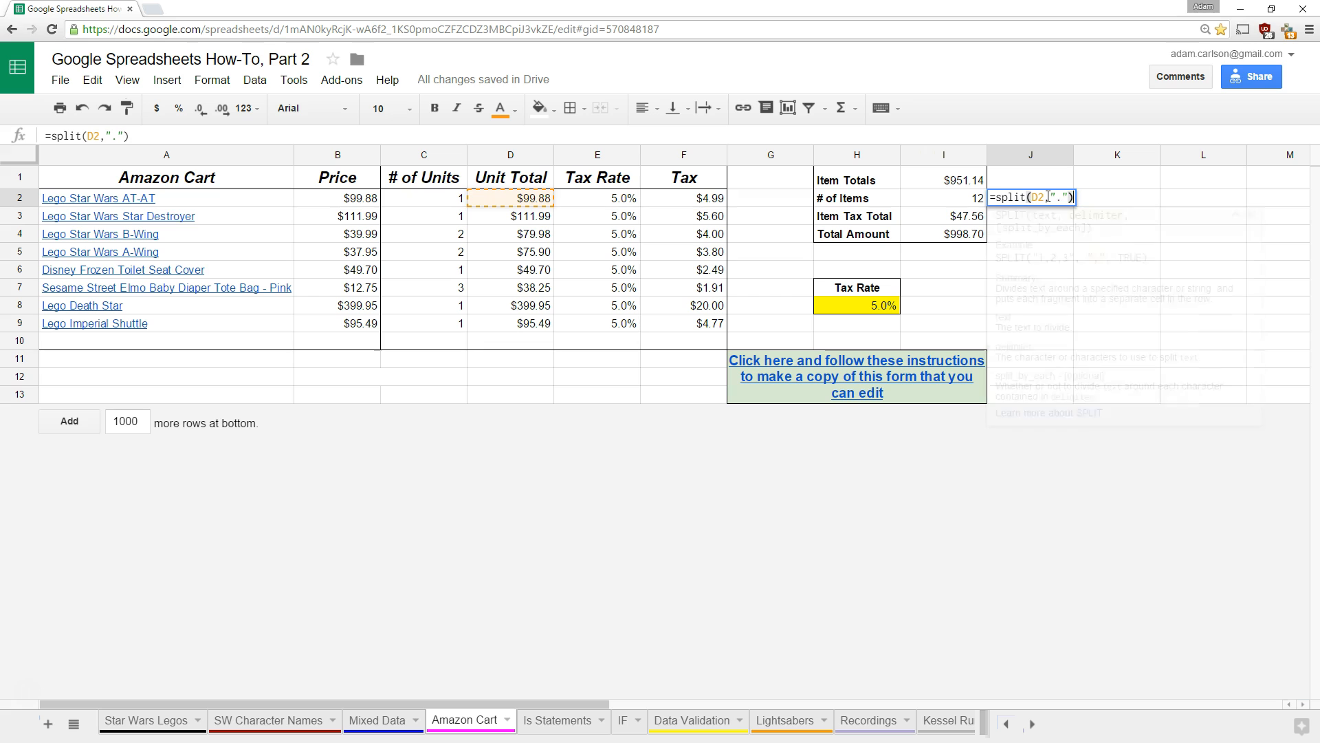
key("Return")
Fill the unit total split formula from J2 down through J9.
left_click(1048, 198)
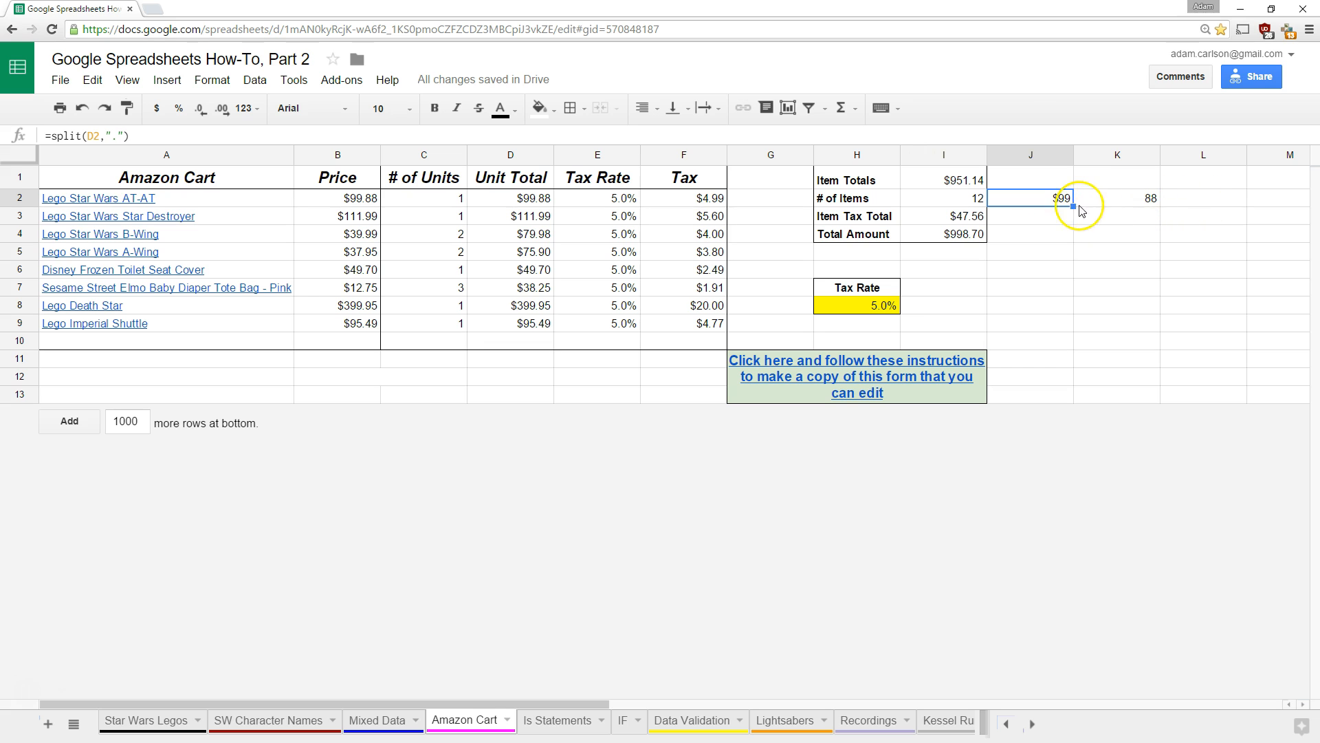
left_click_drag(1073, 206, 1056, 329)
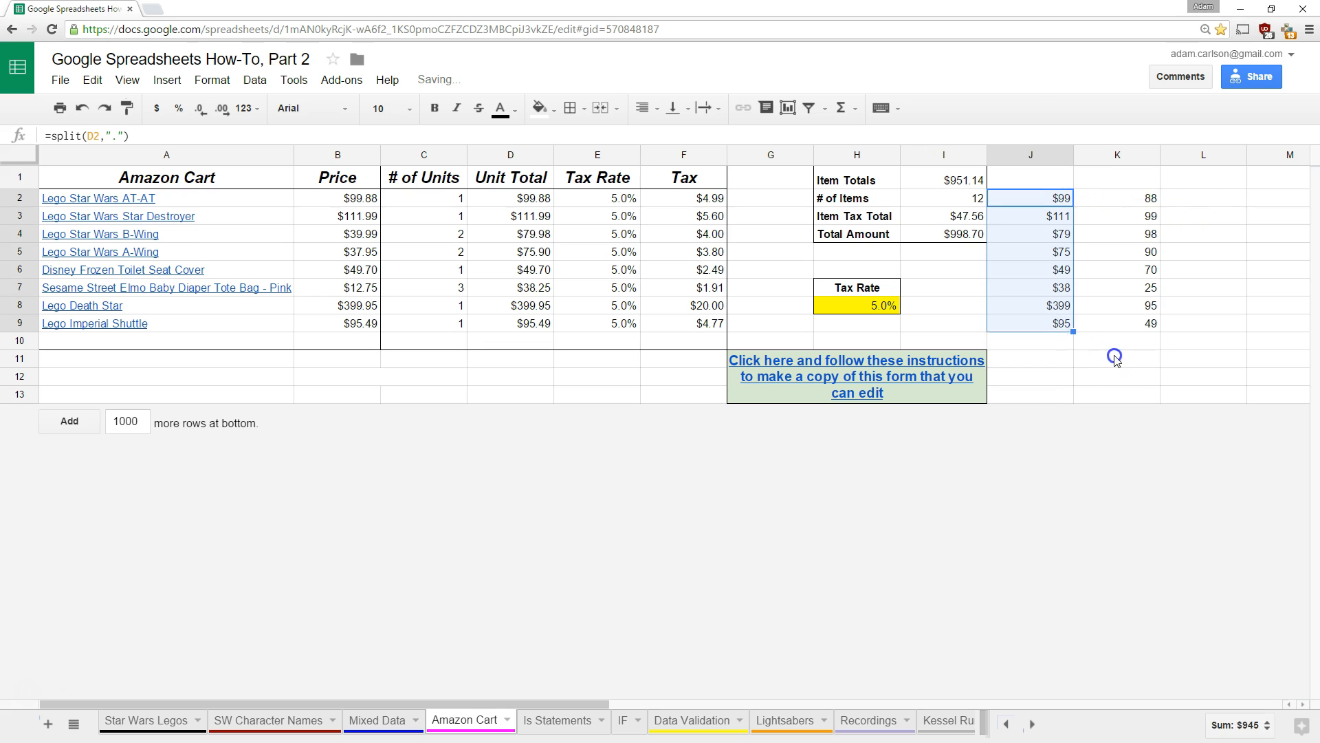
left_click(1111, 346)
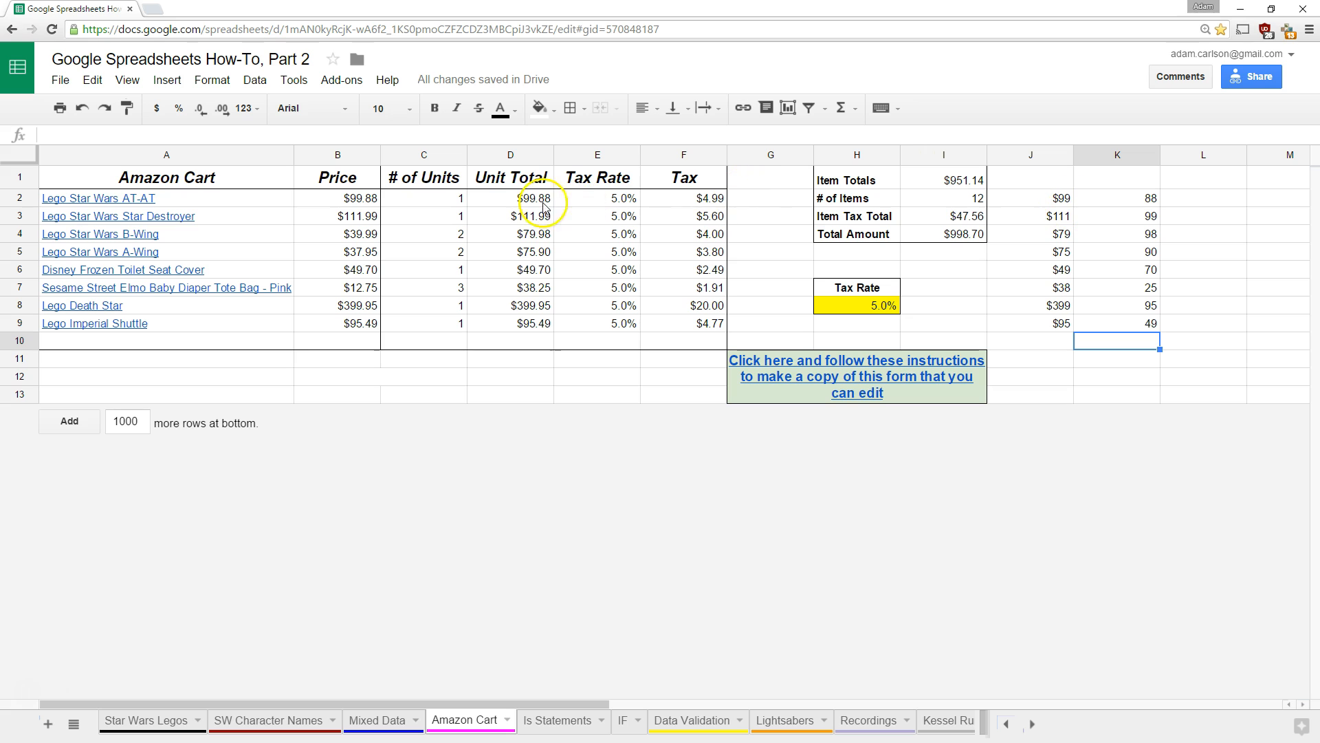
Examine the cents values in K2:K9 and the period-delimited split formula in J2.
left_click_drag(1103, 199, 1132, 324)
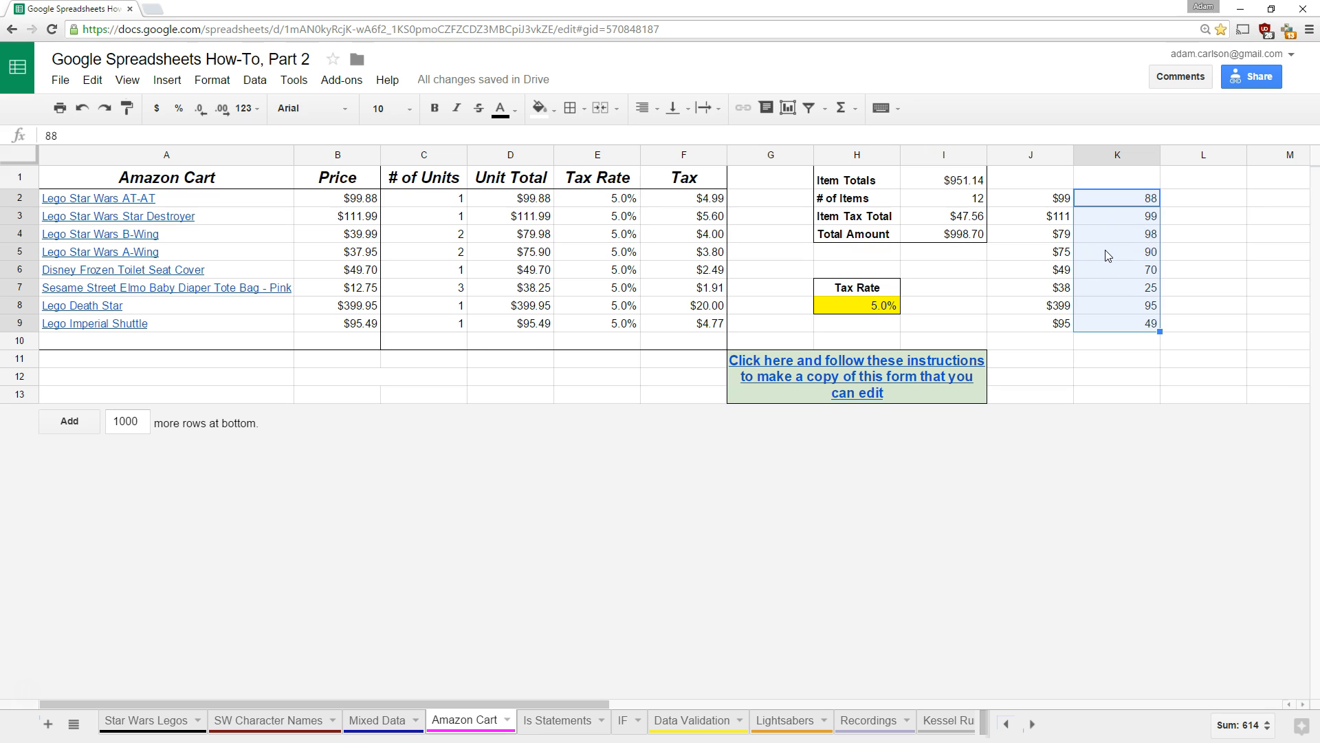
left_click(1101, 341)
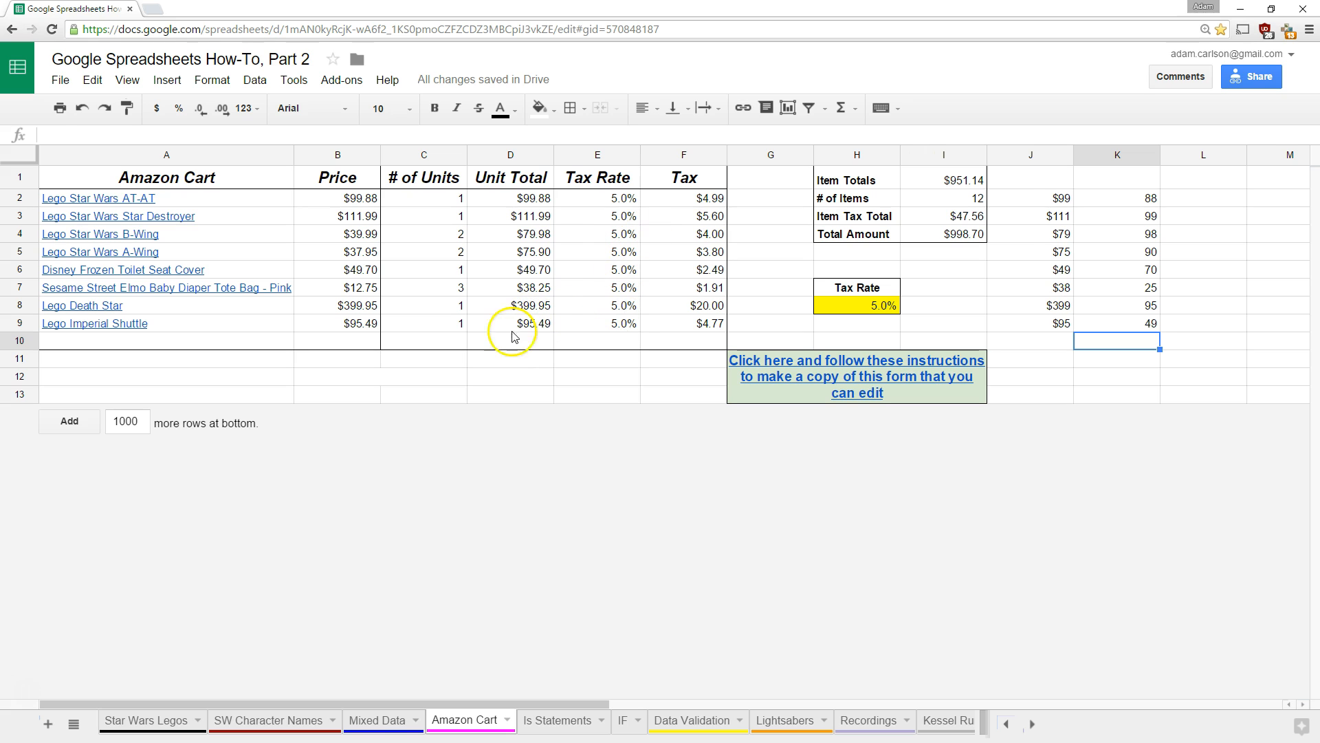
left_click(1028, 199)
left_click(112, 140)
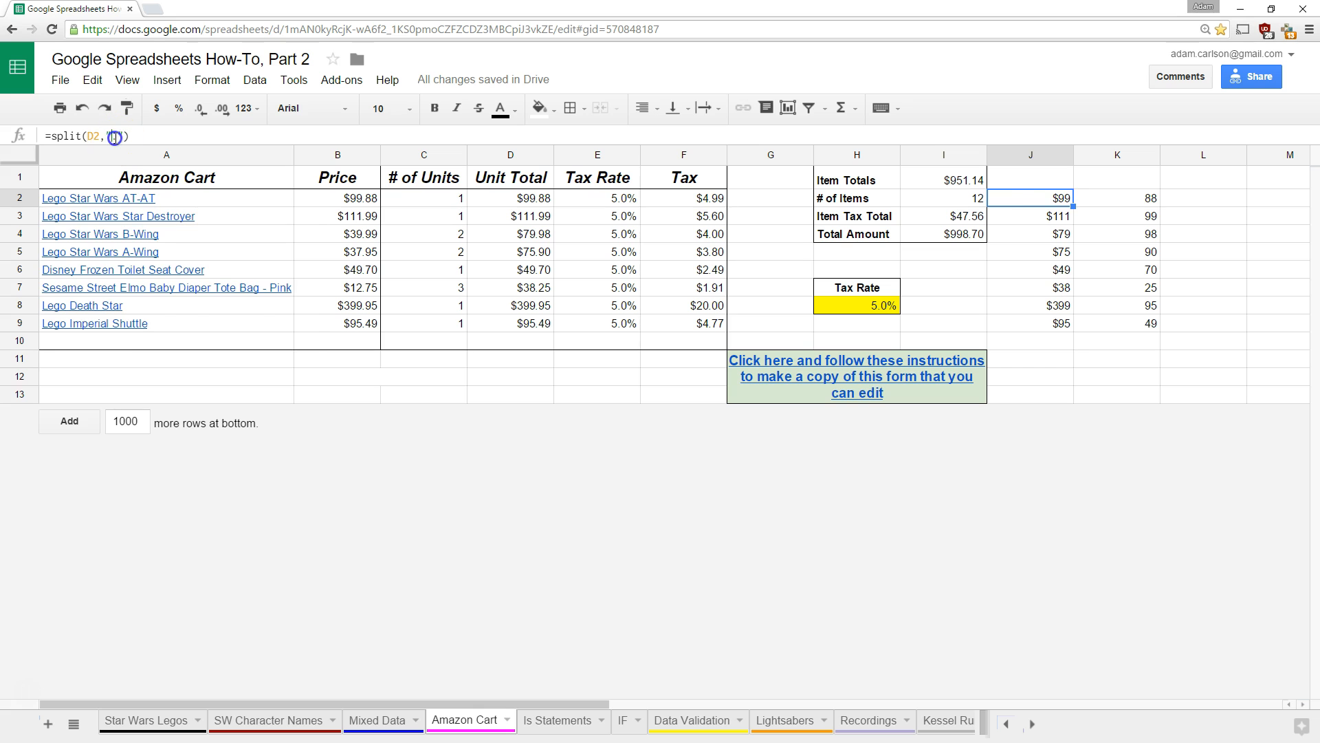
left_click(1110, 255)
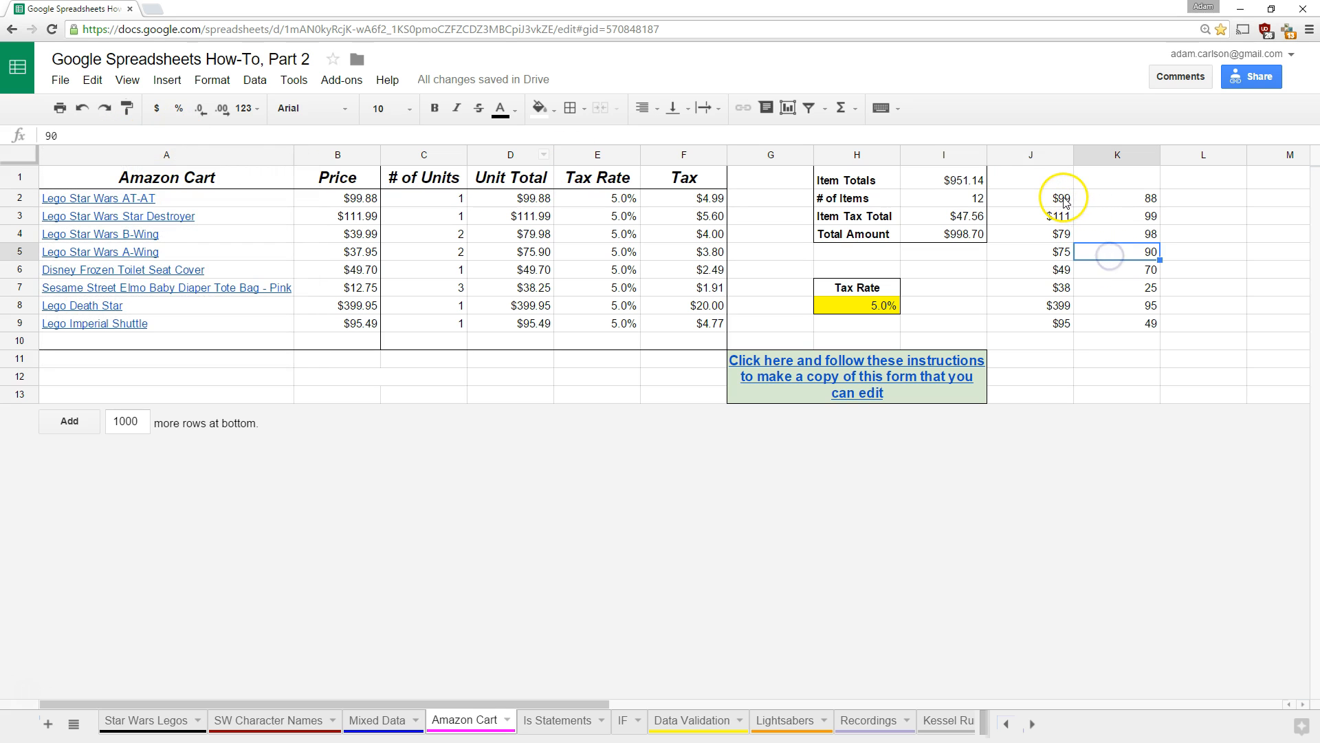
On the SW Character Names sheet, enter =split(C2,"@") in G2 and fill it down column G to row 26.
left_click(240, 722)
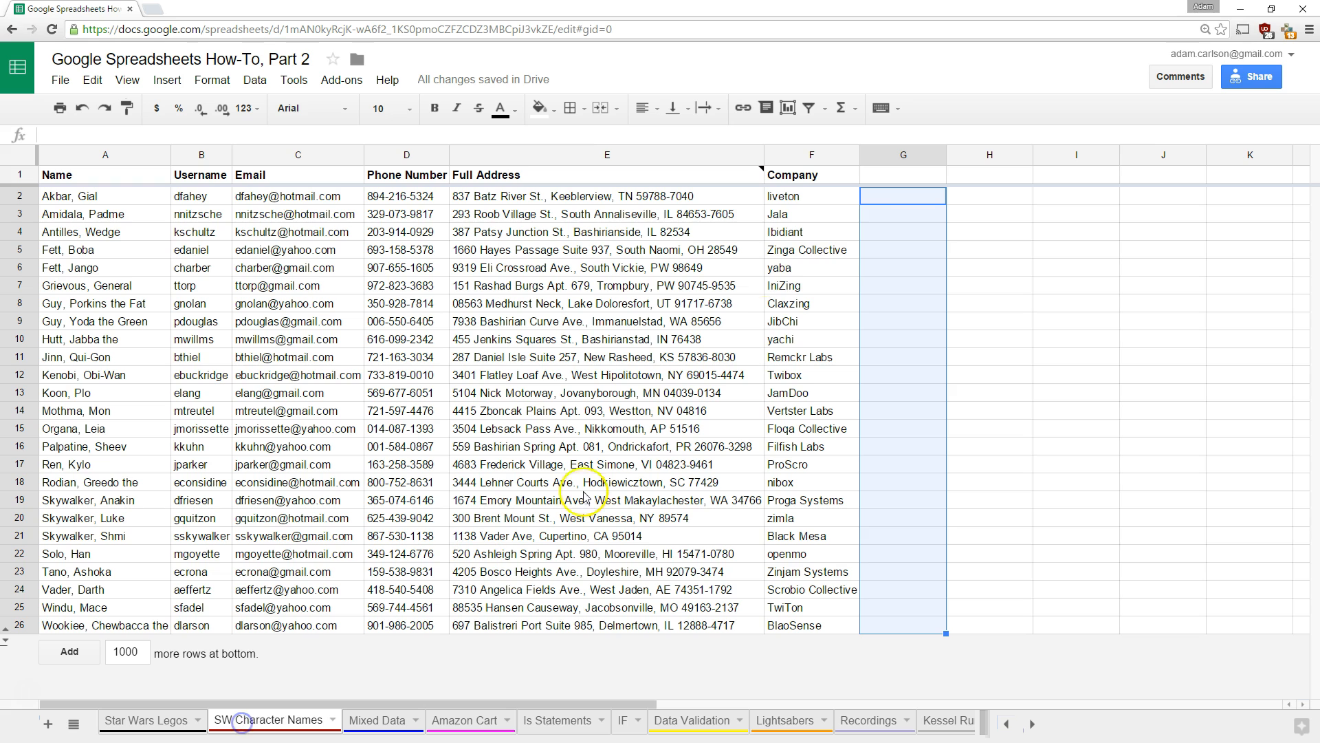
left_click(880, 198)
type("=split(C2,\"@\")")
key("Return")
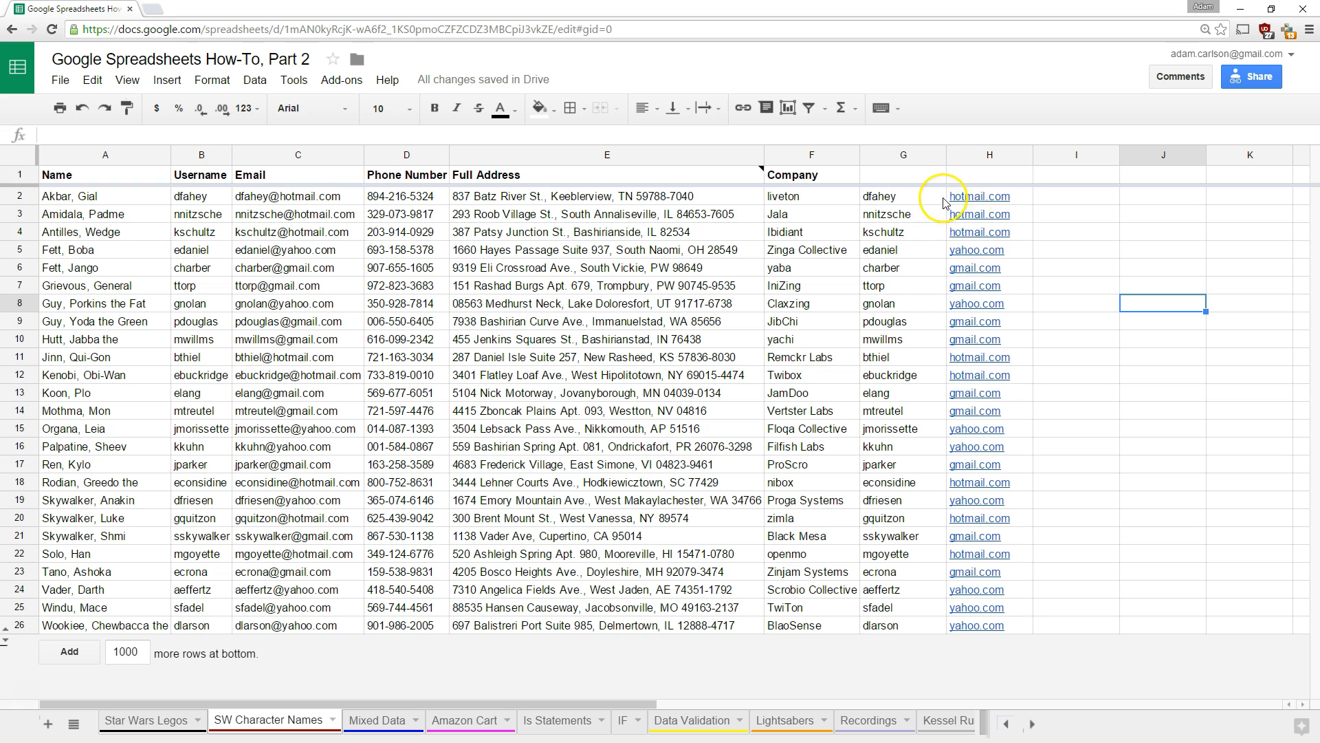
left_click(921, 202)
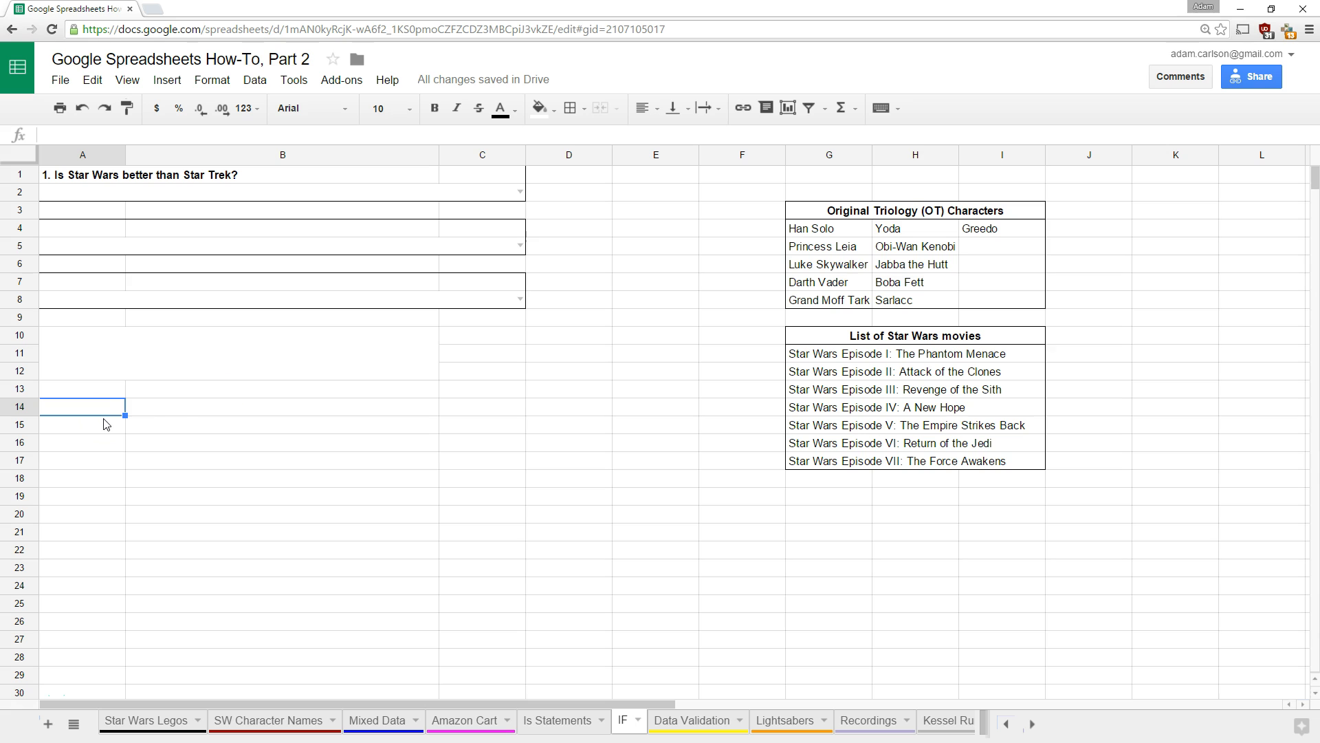
On the IF sheet, start a formula in A14 that references the Han Solo cell, G4.
left_click(842, 227)
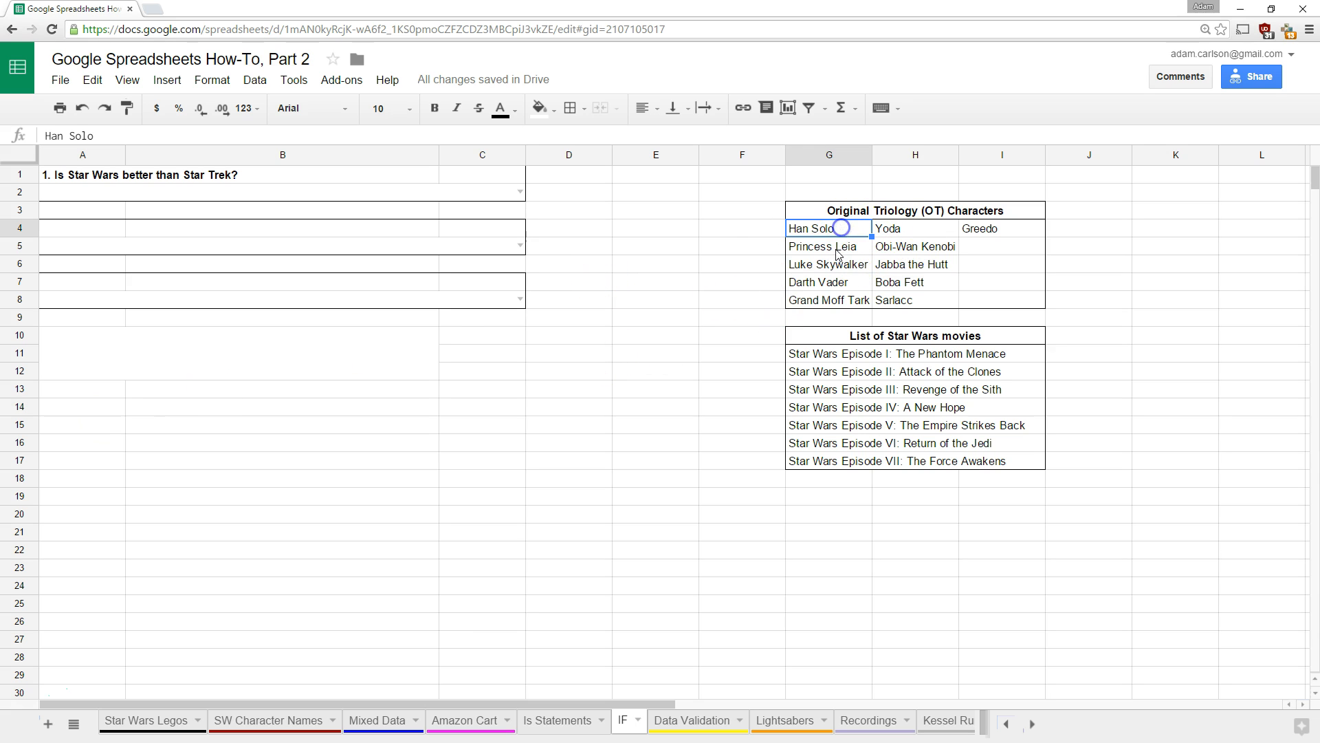
left_click(838, 255)
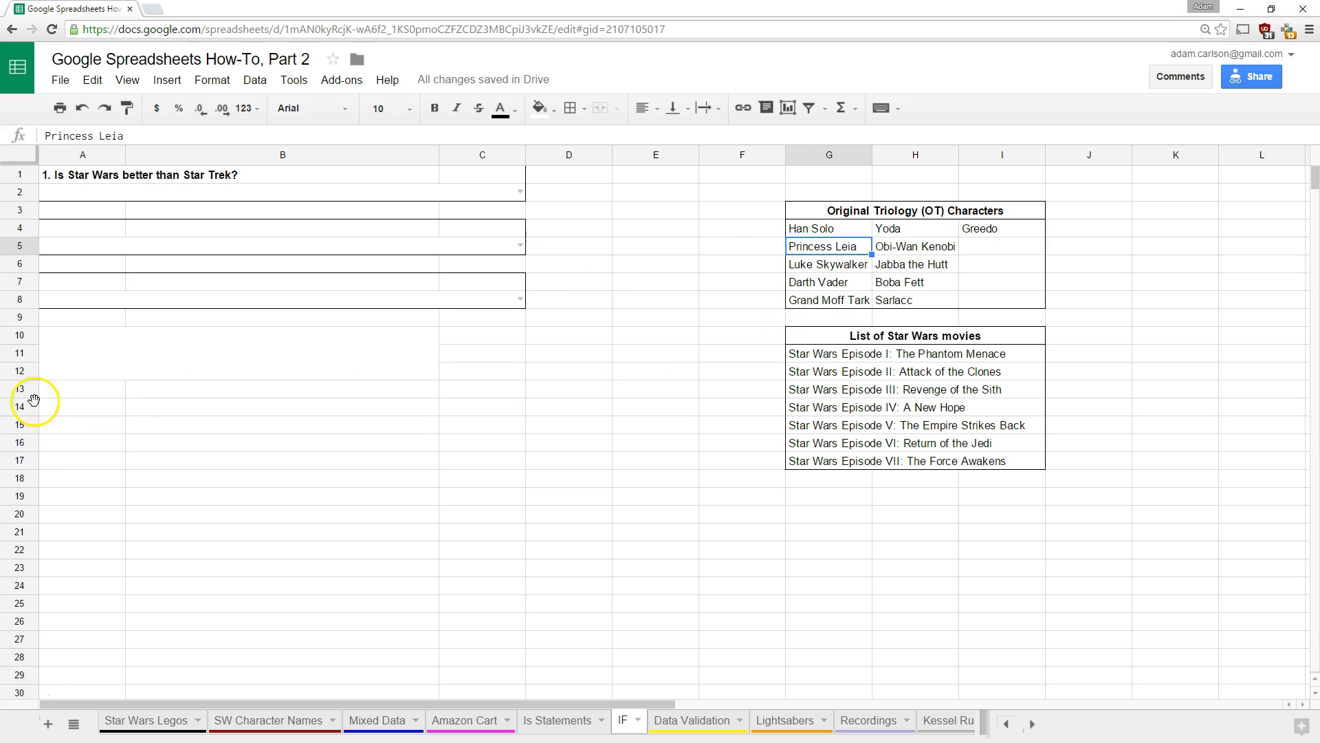
left_click(69, 408)
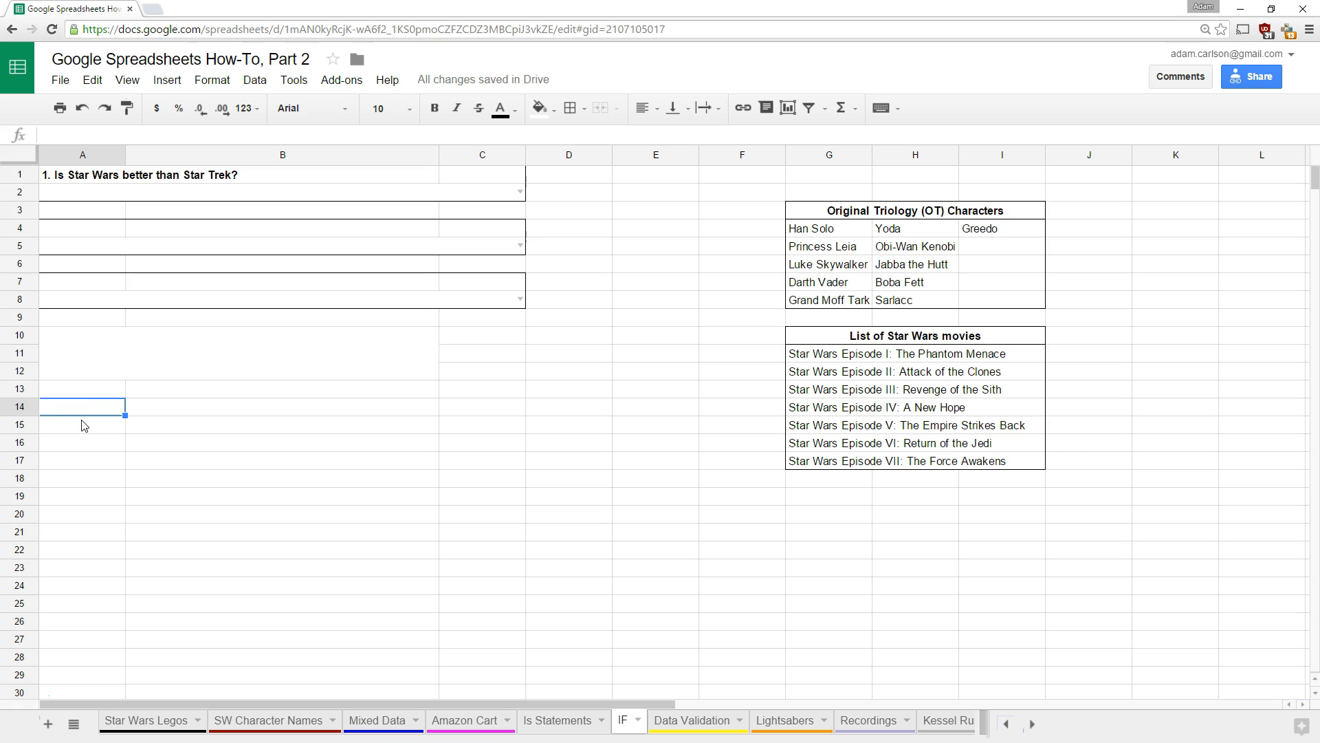
type("=")
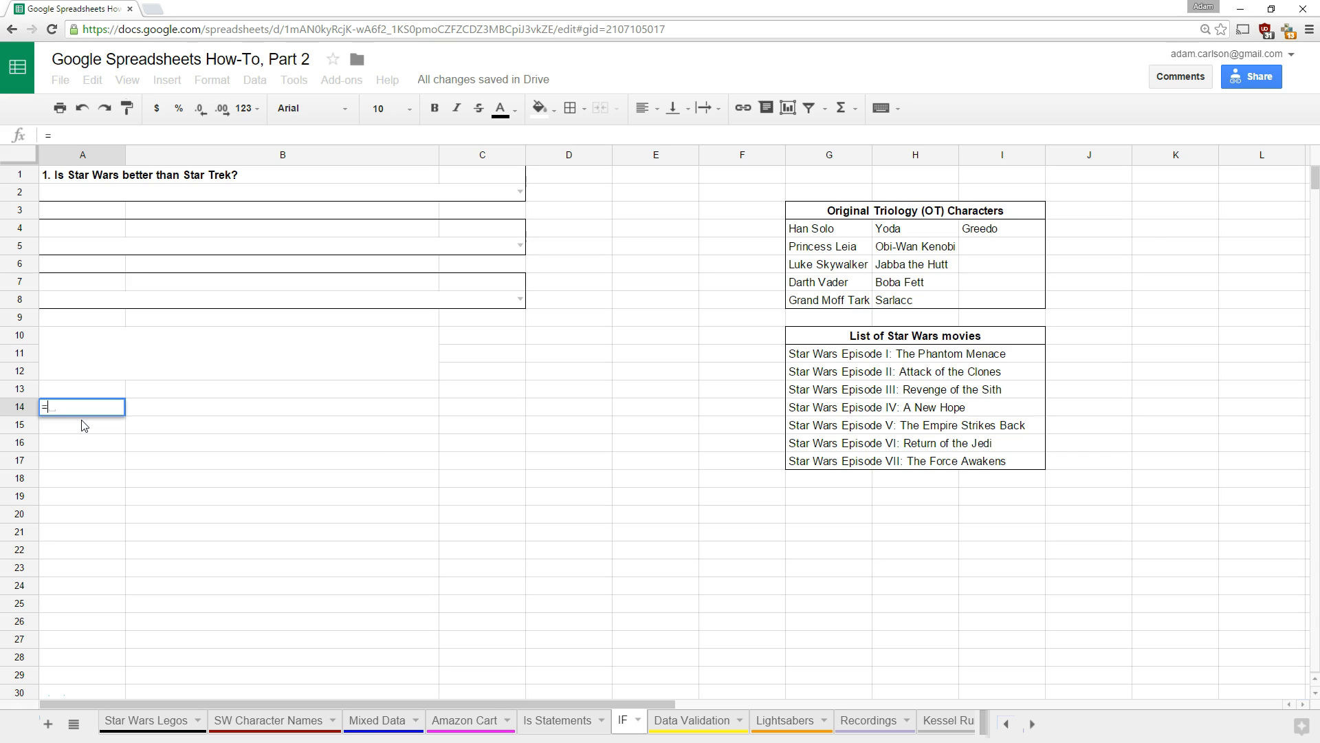
key("Right")
key("Right")
key("Right")
key("Right")
key("Right")
key("Right")
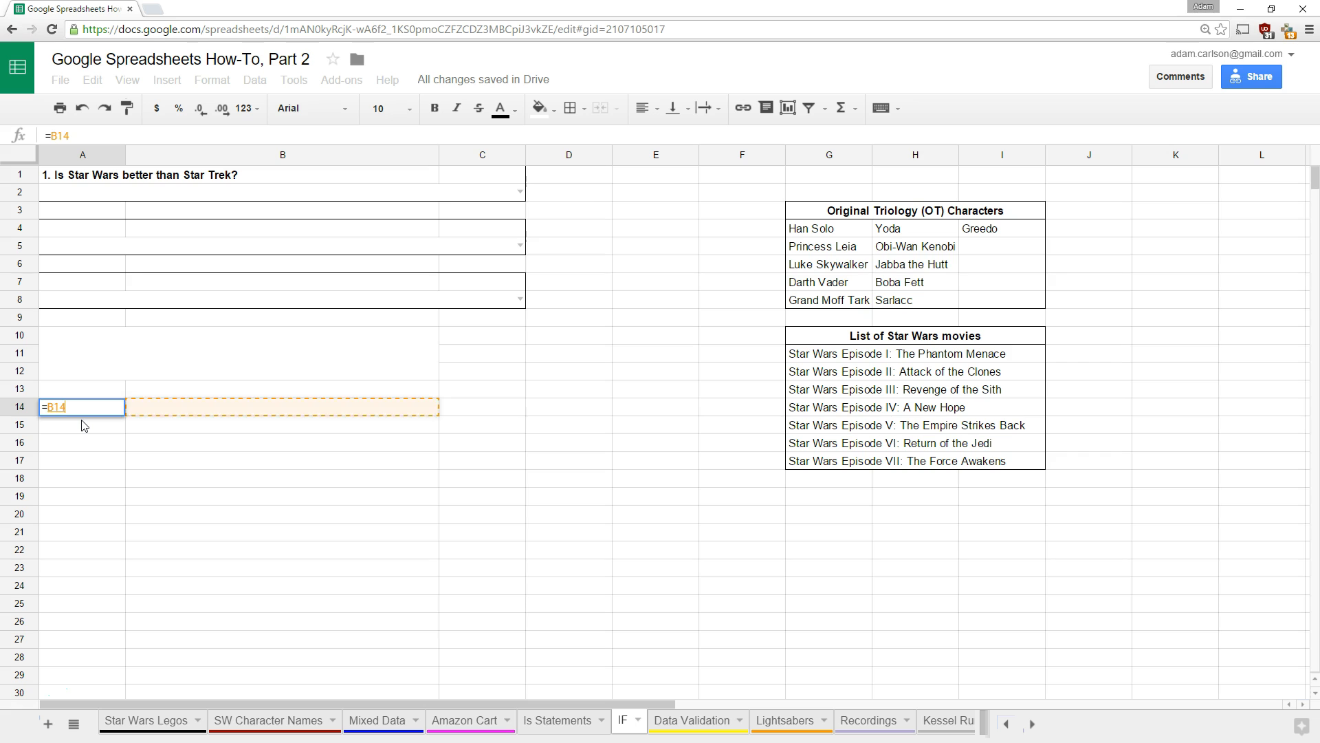
key("Up")
key("Up")
key("Up")
key("Up")
key("Up")
key("Up")
key("Up")
key("Up")
key("Up")
key("Up")
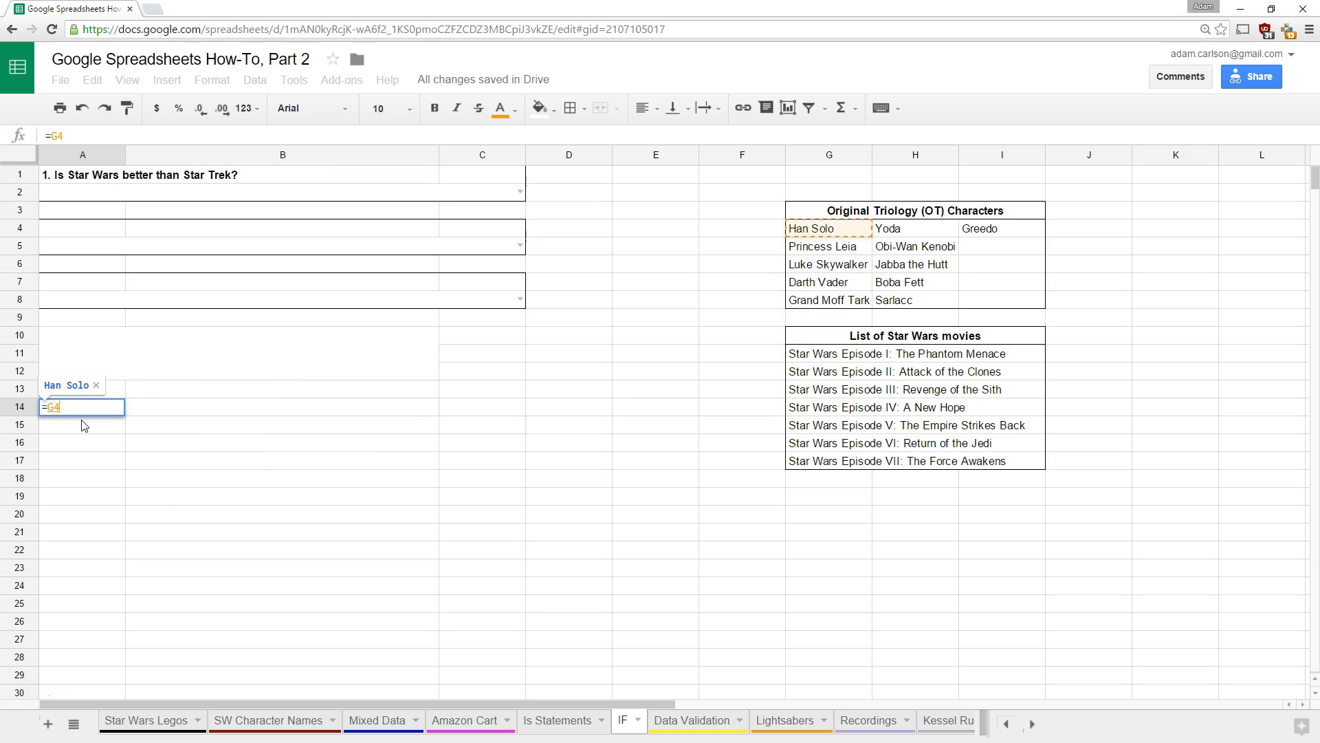
Join the Princess Leia cell to the A14 formula with an ampersand, completing it as =G4&G5.
type("&")
key("Right")
key("Right")
key("Right")
key("Right")
key("Right")
key("Right")
key("Up")
key("Up")
key("Up")
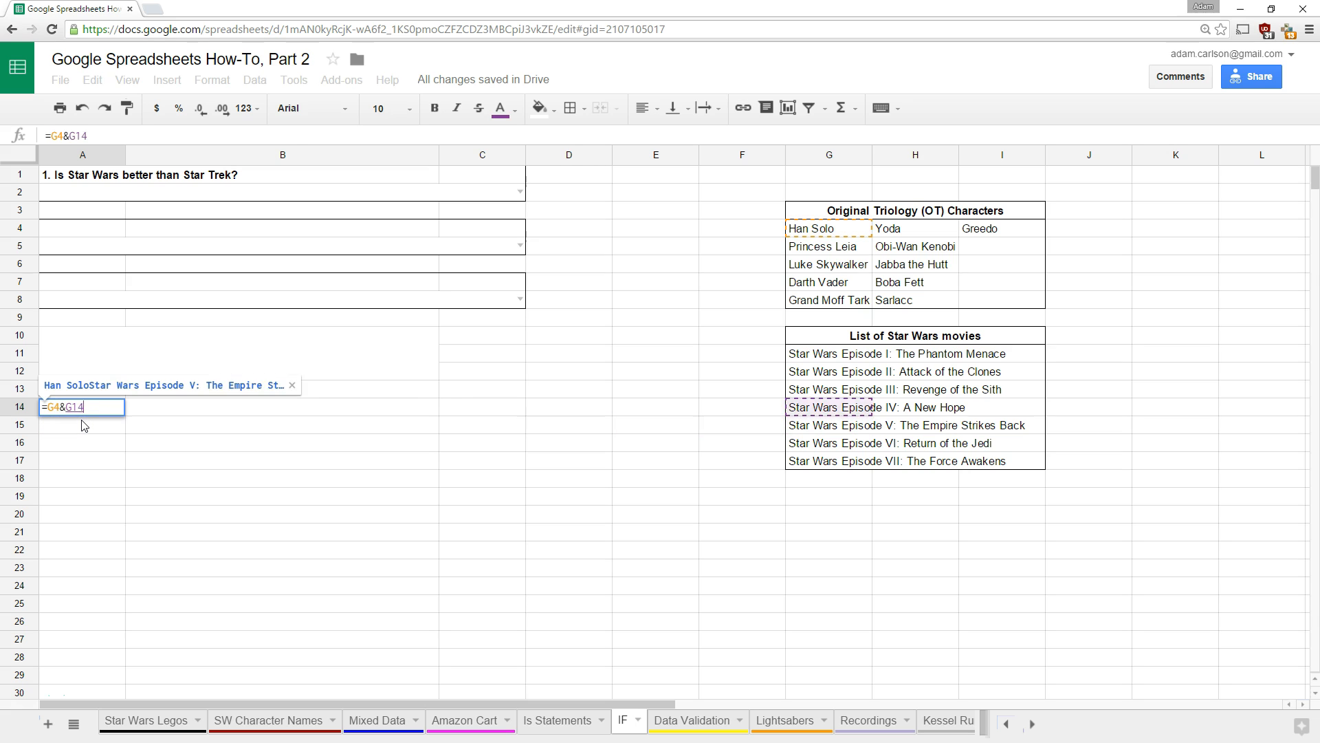
key("Up")
key("Up")
key("Up")
key("Up")
key("Up")
key("Up")
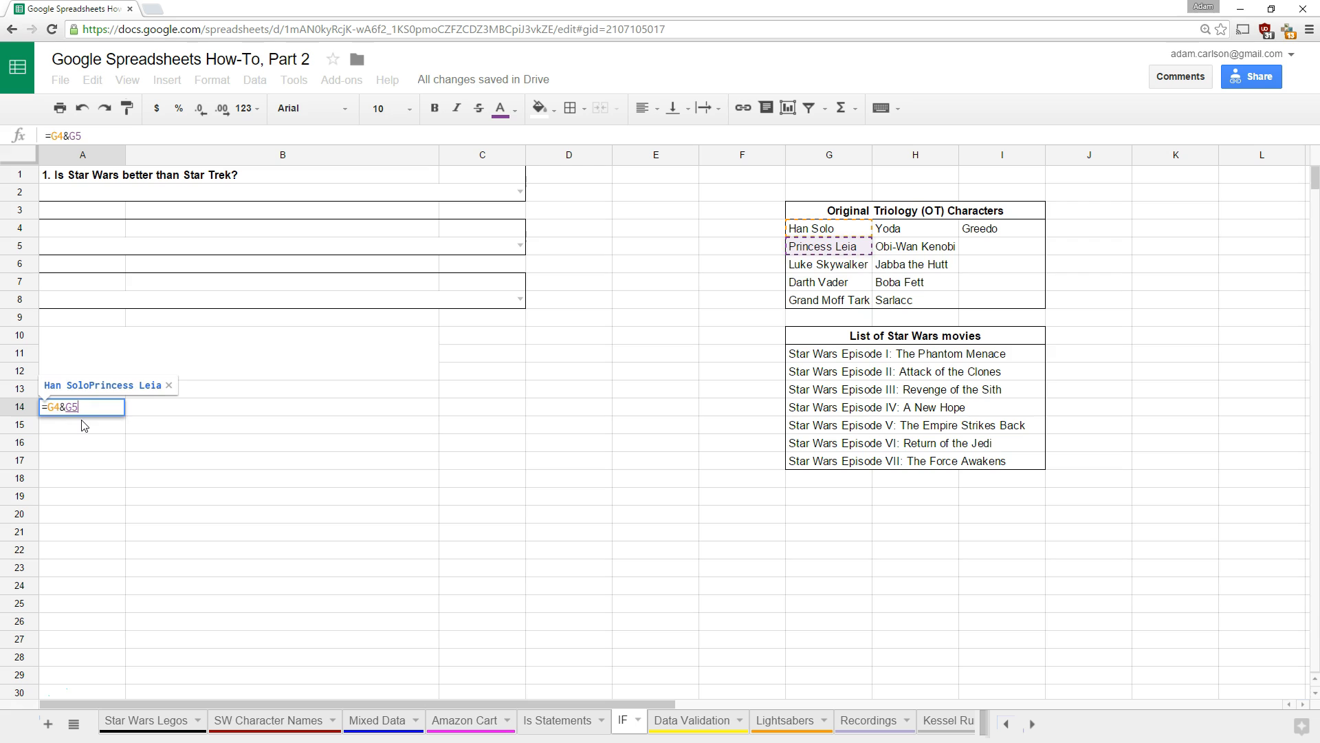
key("Return")
key("Up")
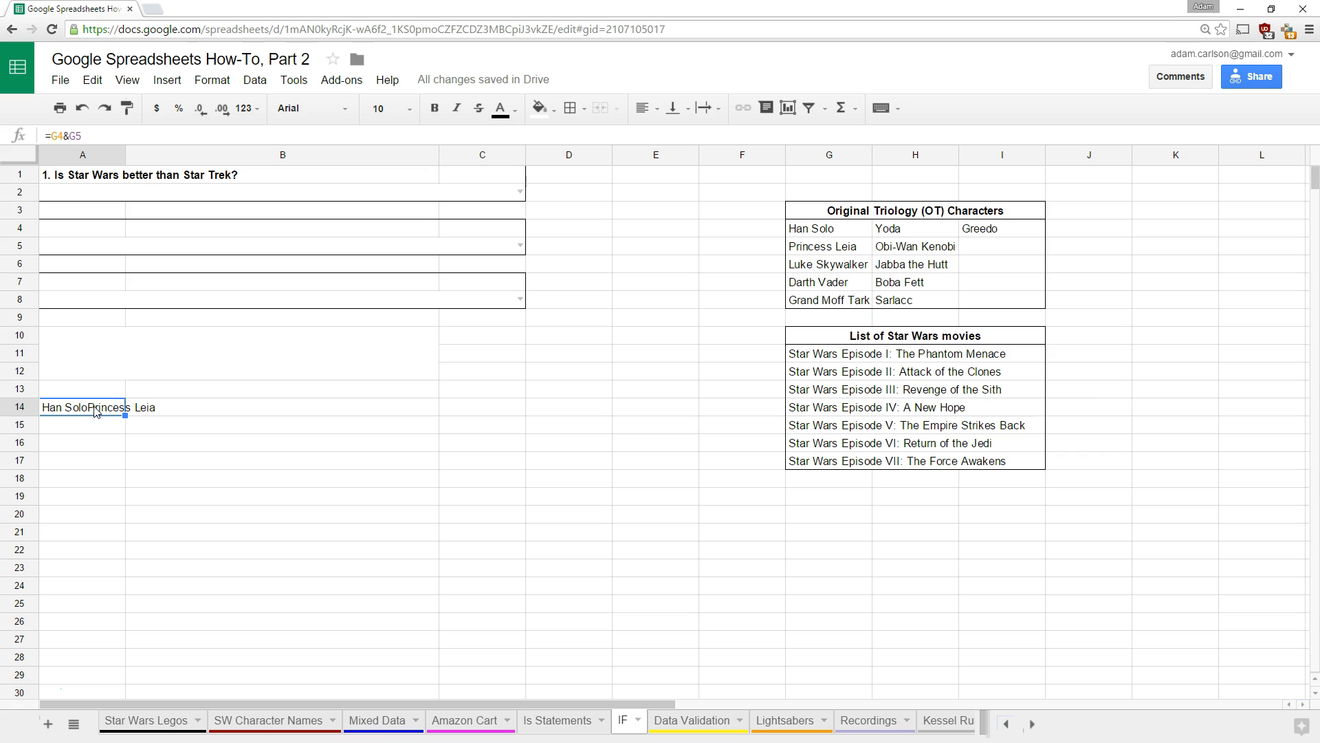
Add a space between the two names by changing the A14 formula to =G4&" "&G5.
left_click(69, 135)
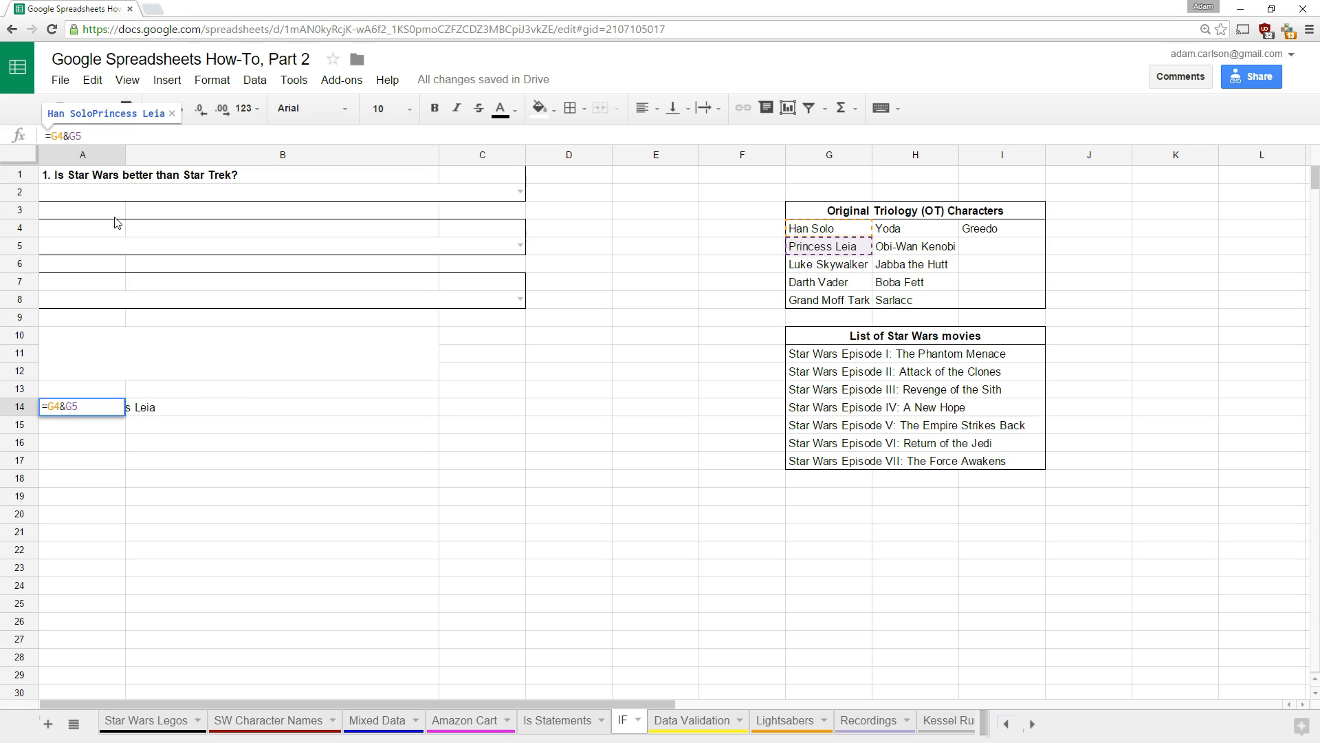
type("\"")
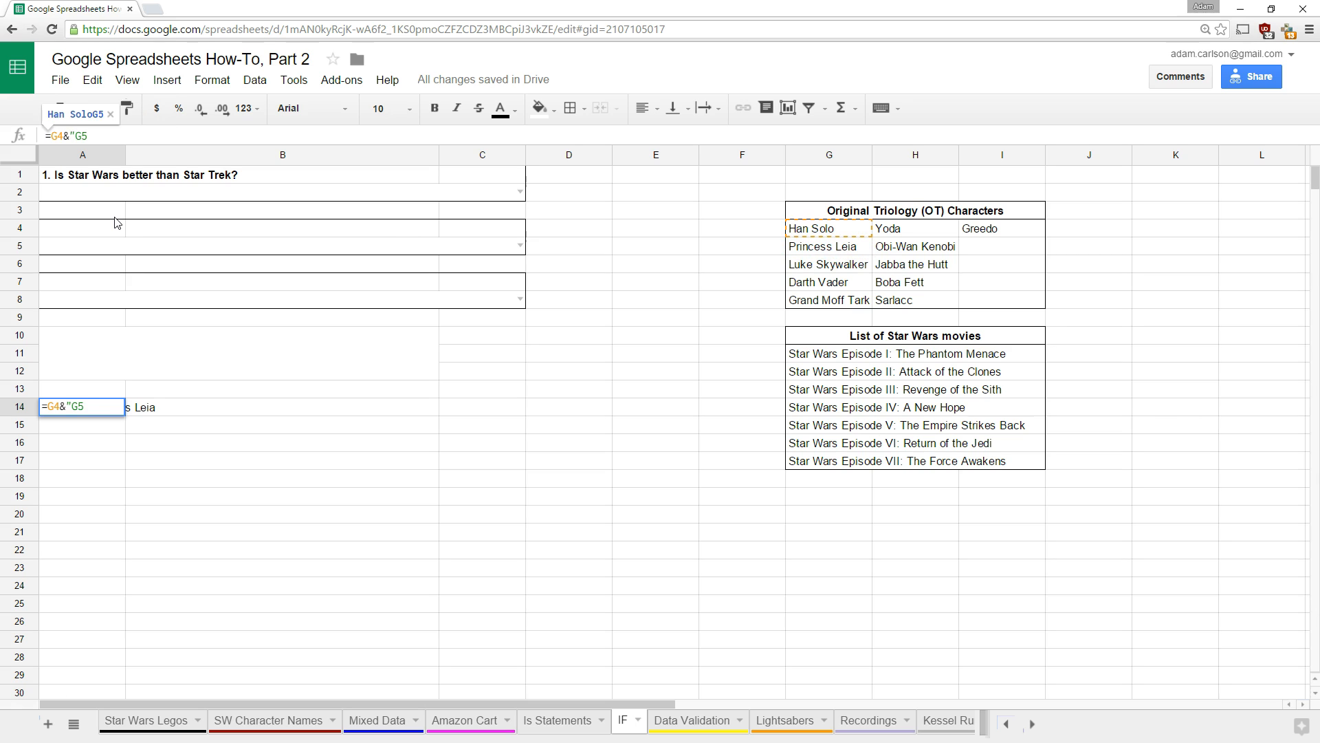
type(" \"")
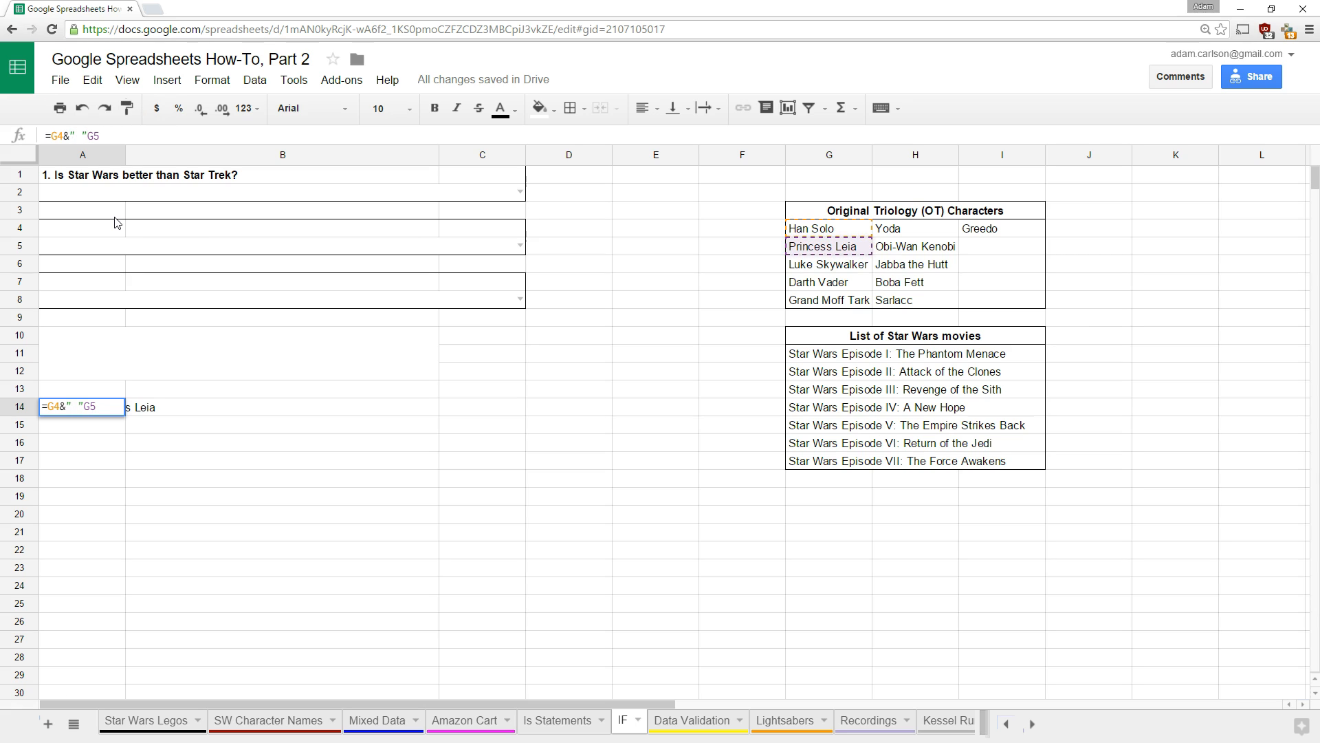
type("&")
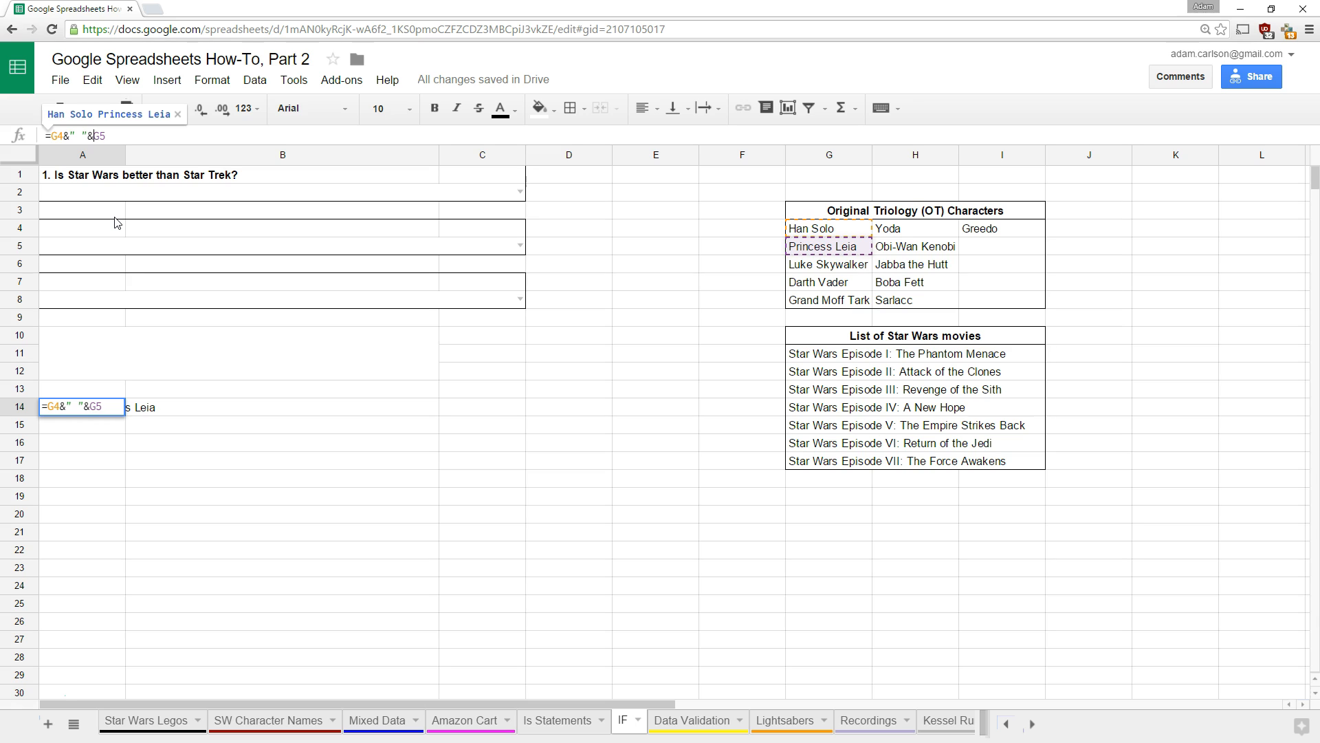
key("Return")
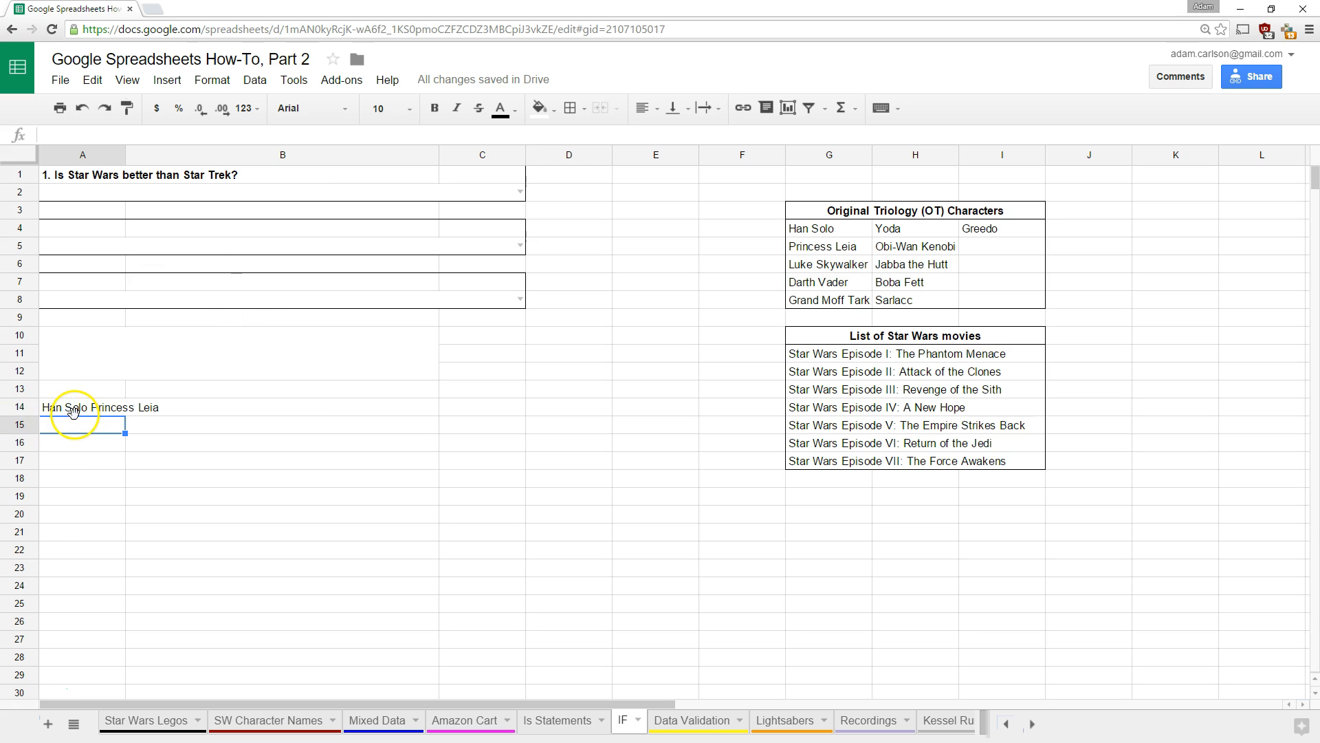
Fill the name-joining formula from A14 down through A19.
left_click(97, 409)
left_click_drag(125, 416, 112, 497)
left_click(134, 550)
Check the relative references in the filled formulas by temporarily showing all formulas, and inspect A15 and A18.
left_click(97, 419)
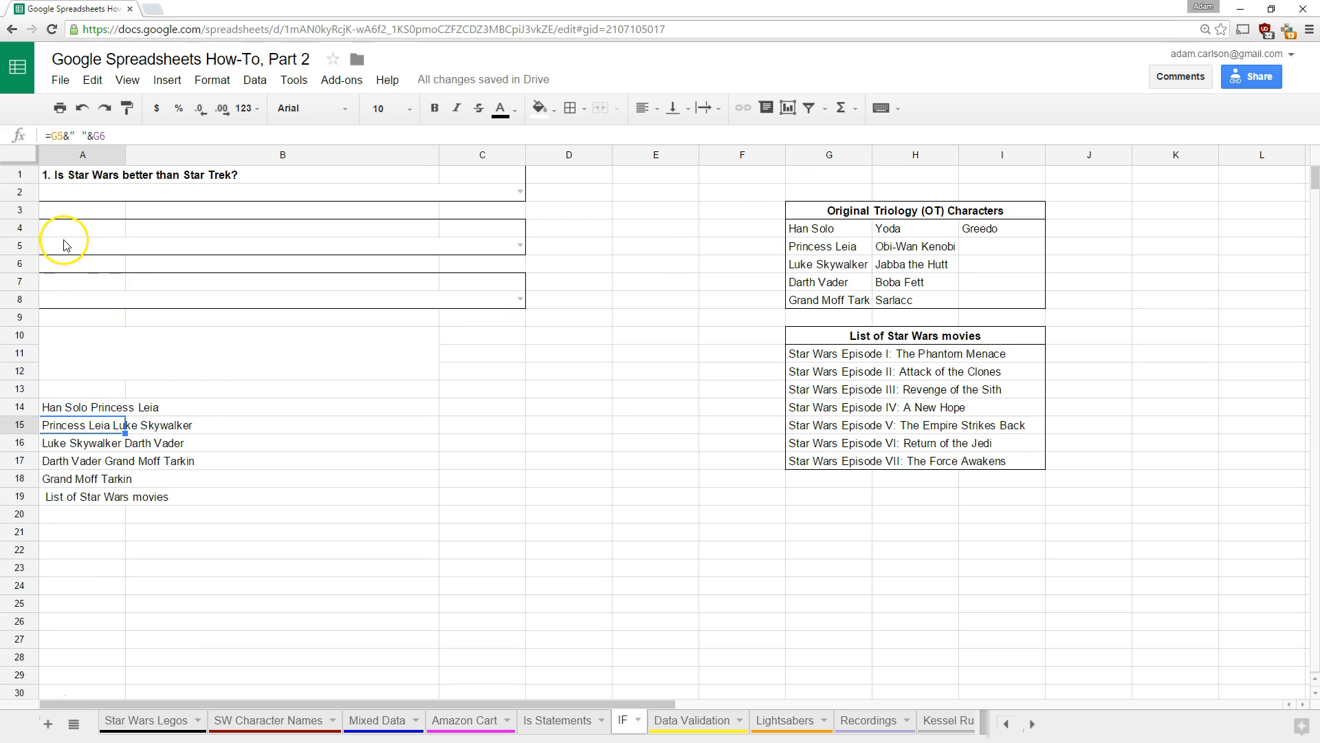
key("ctrl+grave")
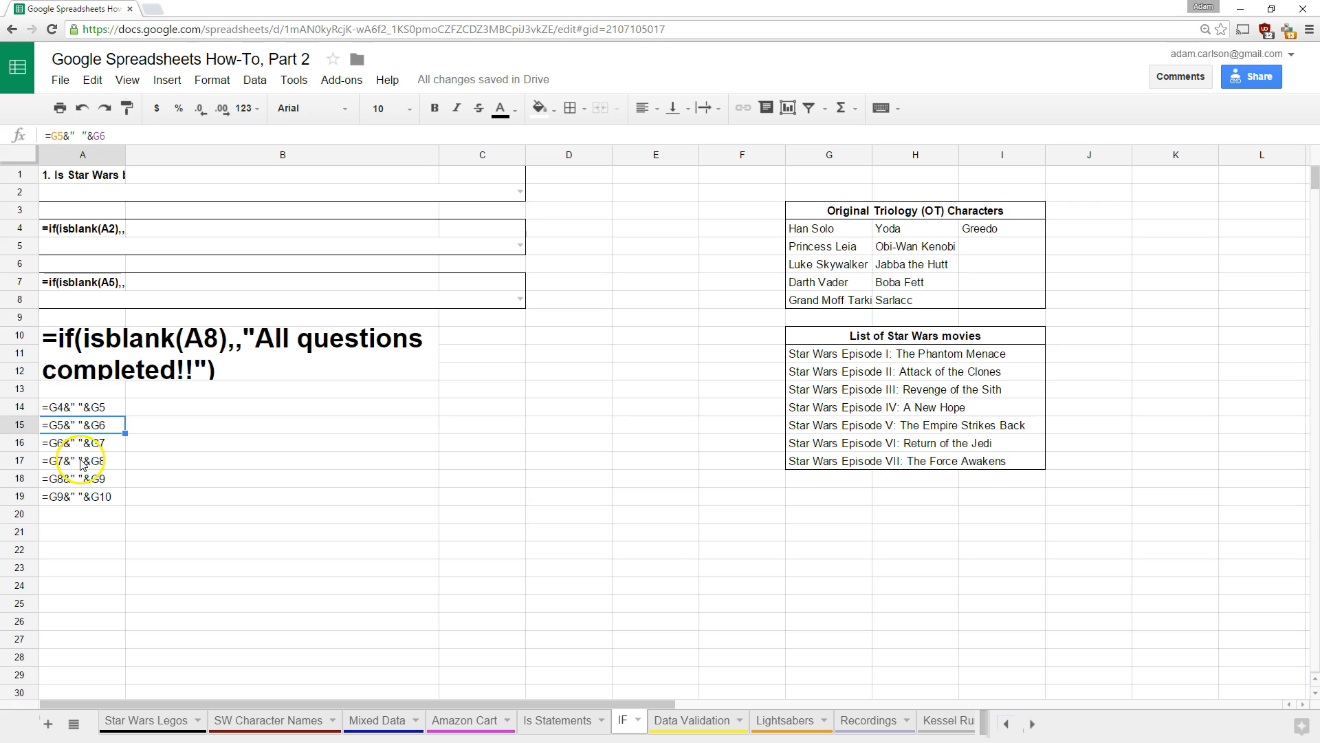
key("ctrl+grave")
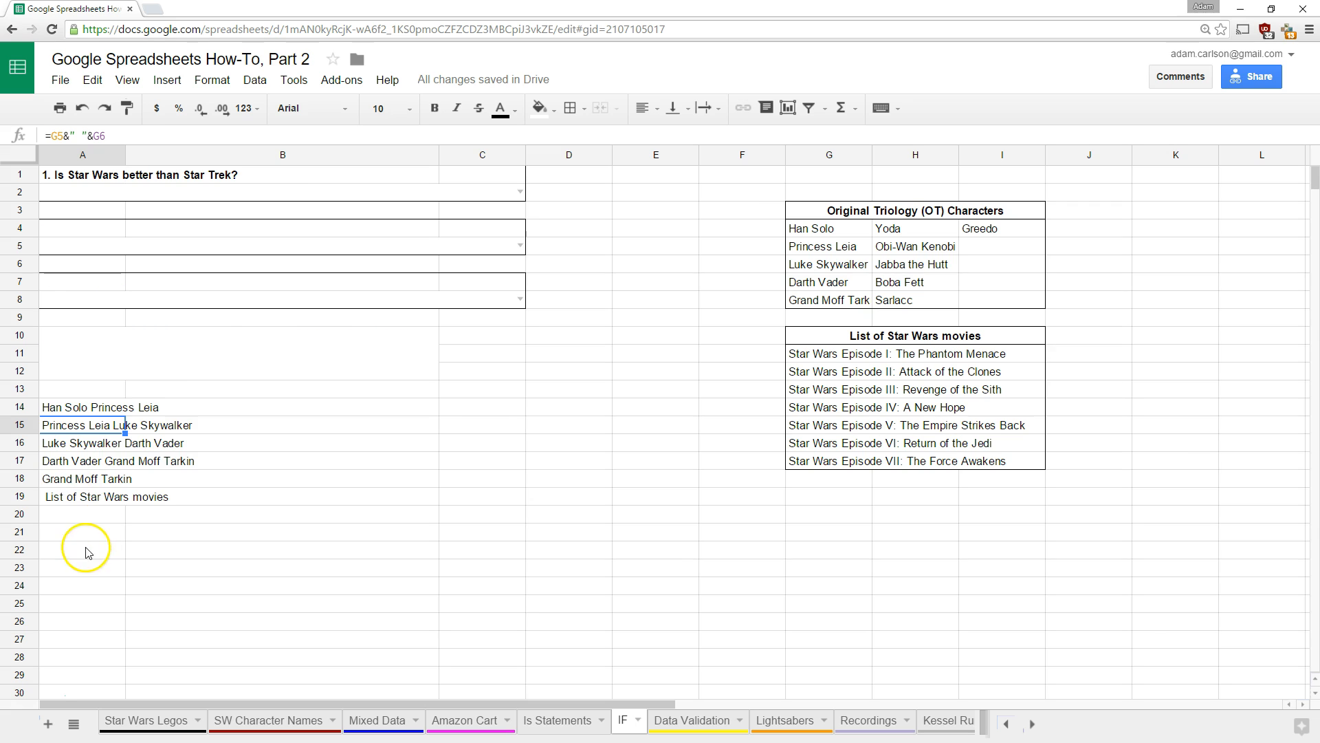
left_click(88, 479)
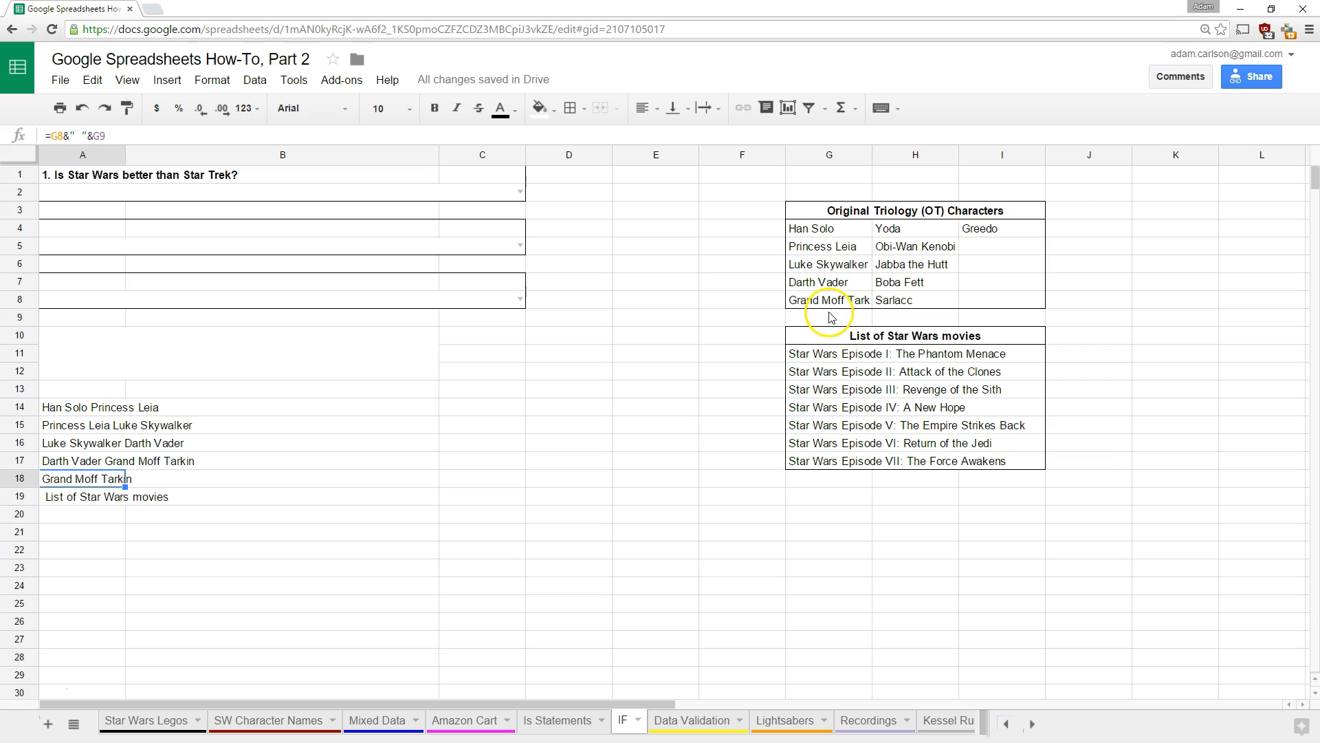
Clear all the joined-name formulas from A14:A19.
left_click_drag(89, 551, 85, 486)
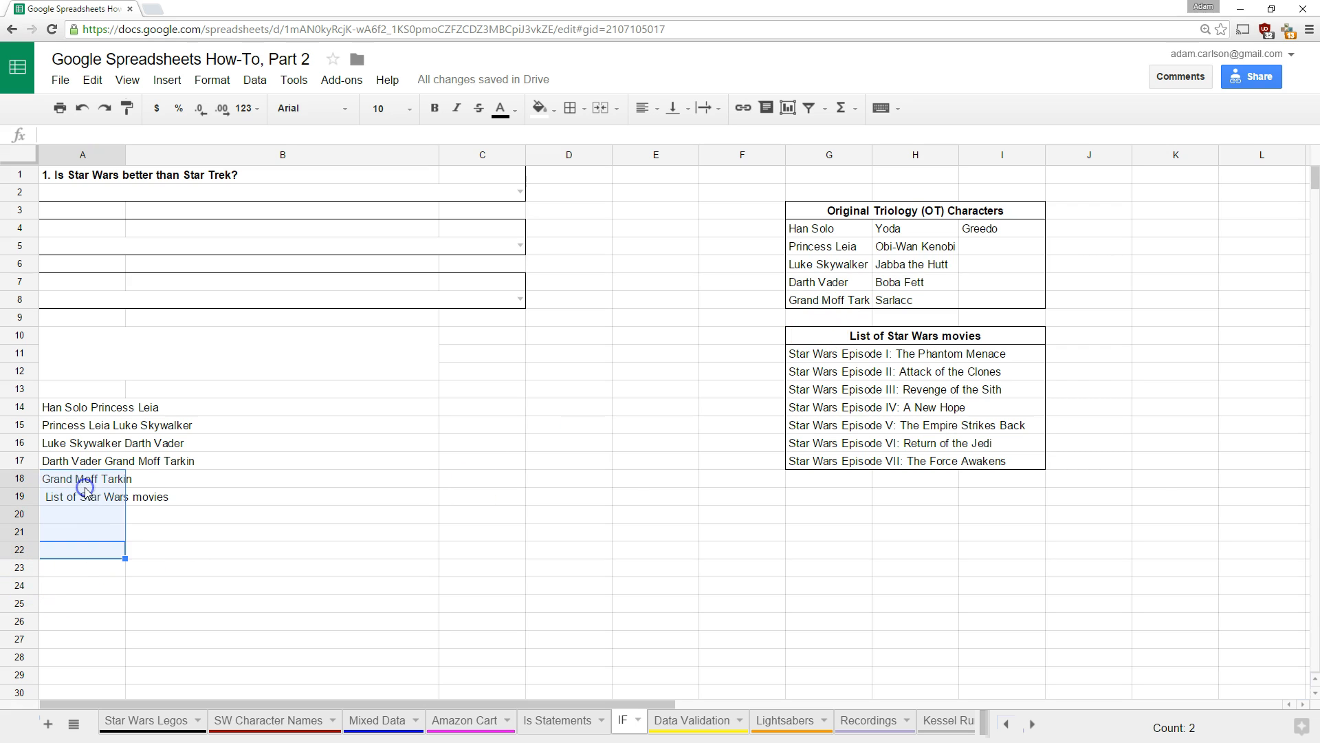
key("Delete")
key("Up")
key("Up")
key("Up")
key("Up")
key("Up")
key("Up")
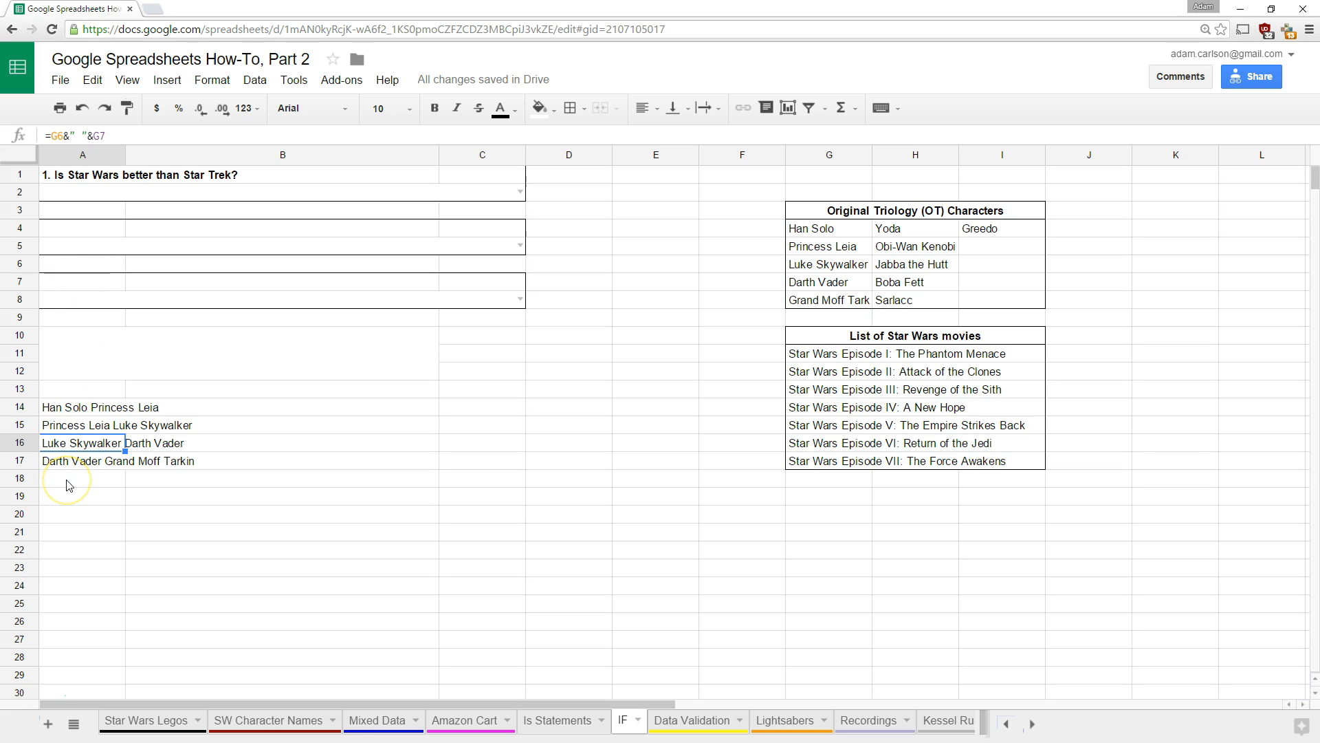
left_click_drag(69, 486, 69, 409)
key("Delete")
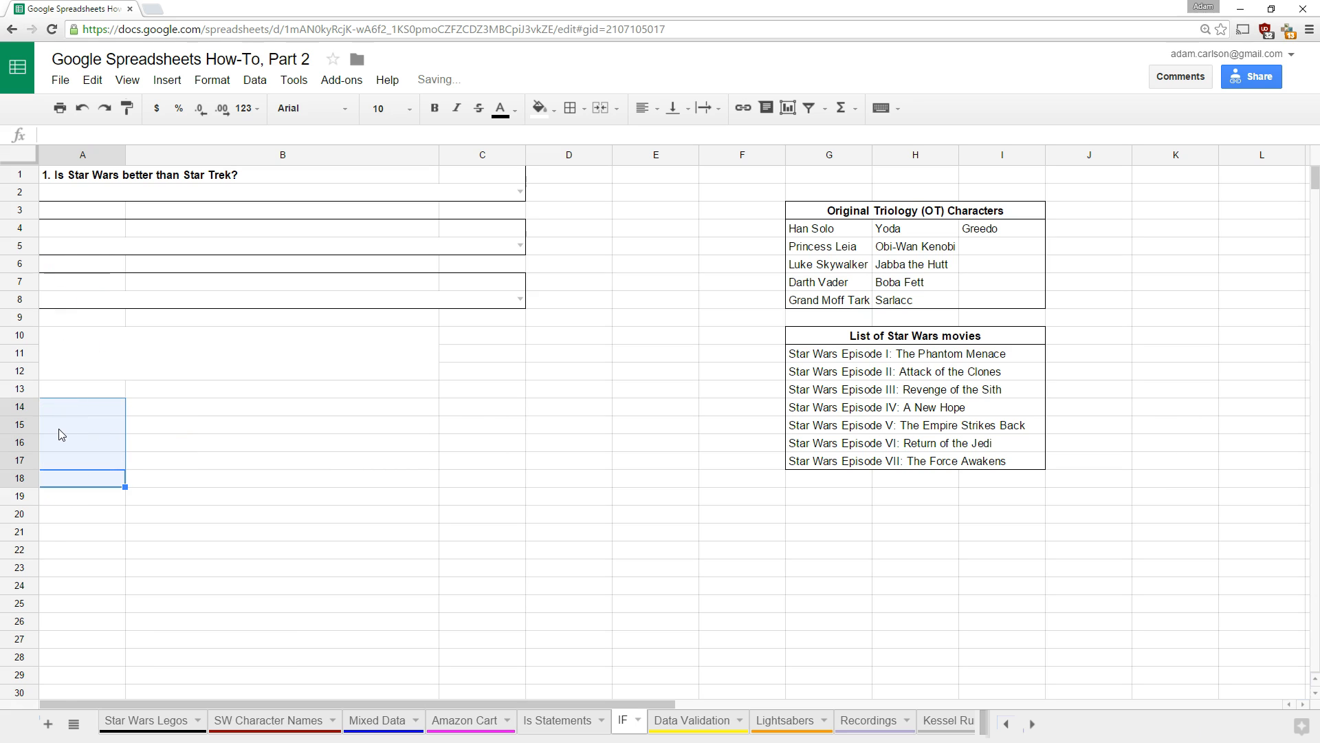
Enter 1 in A14 and 2 in A15, and extend the number series through 7 in A20.
left_click(73, 407)
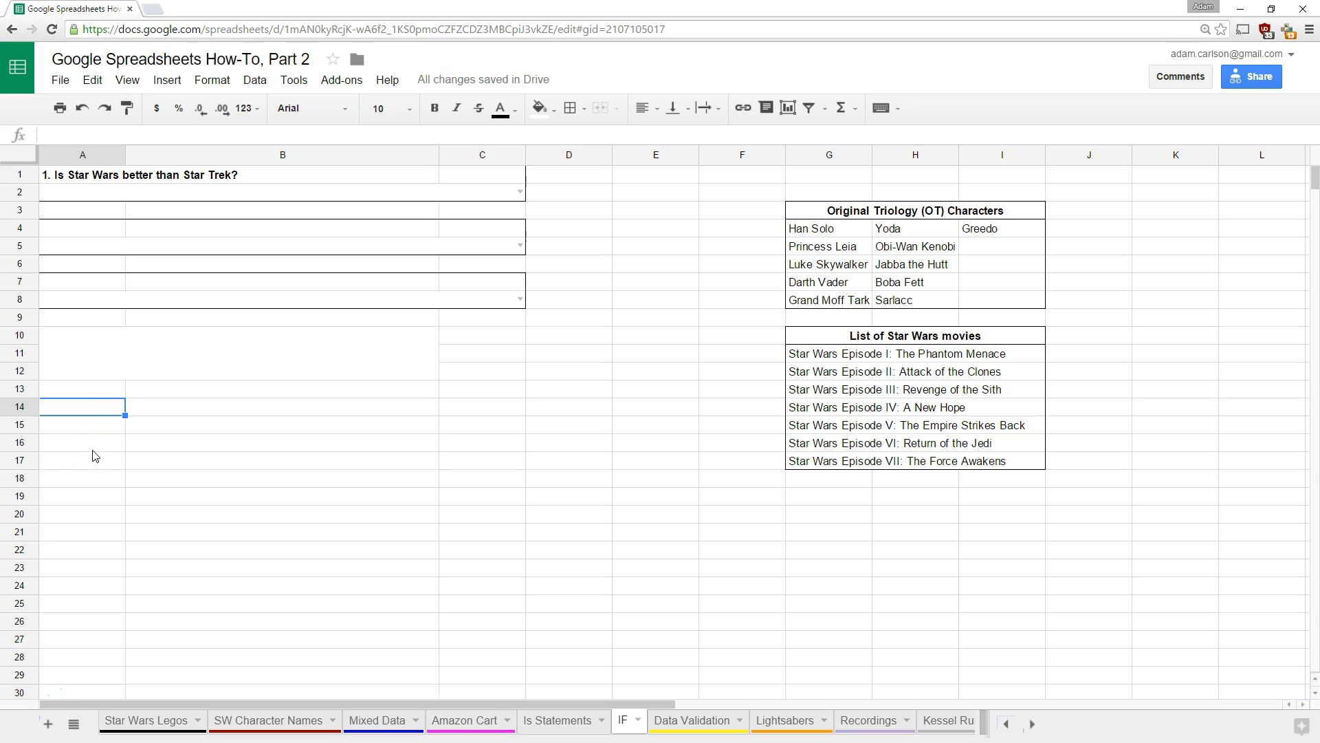
type("1")
key("Return")
type("2")
key("Return")
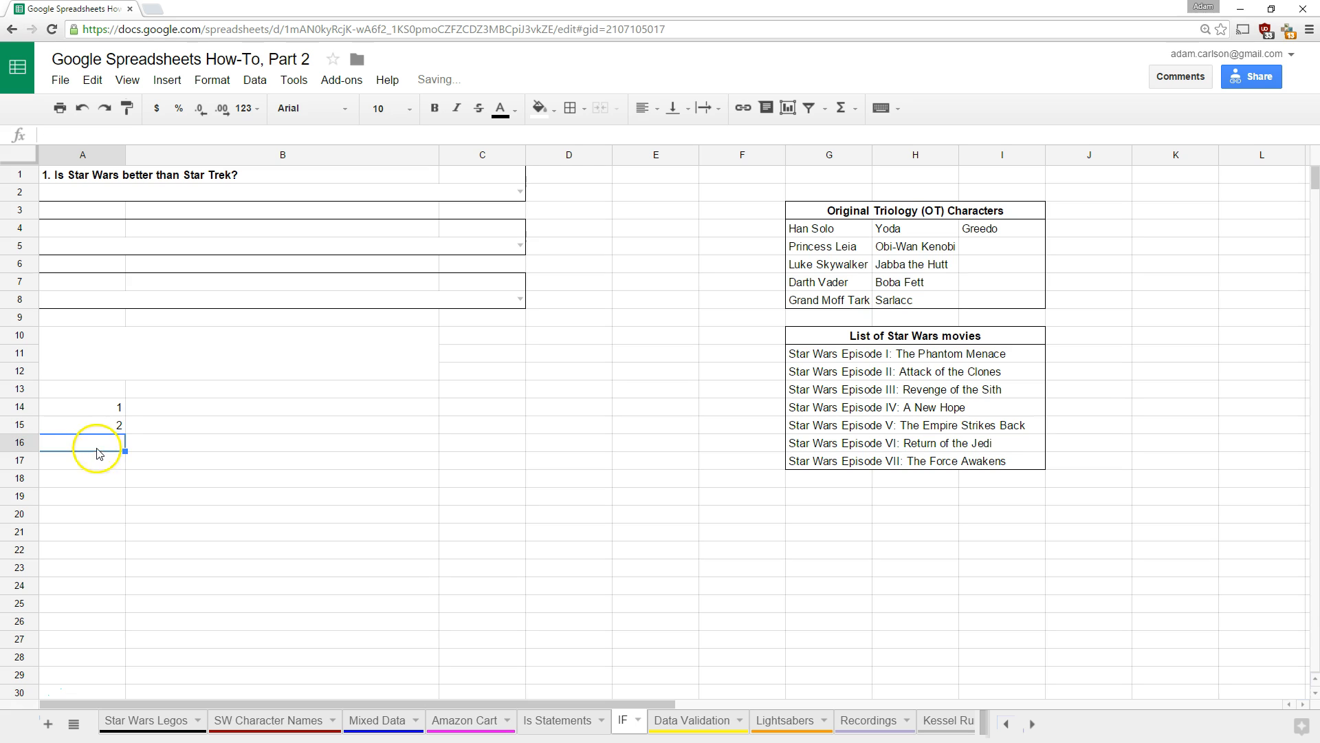
left_click_drag(103, 406, 127, 517)
left_click(179, 489)
left_click(122, 407)
Enter ="In Episode #"&A14&", who is your favorite Star Wars character?" in B14 and fill it down through B20.
left_click(170, 409)
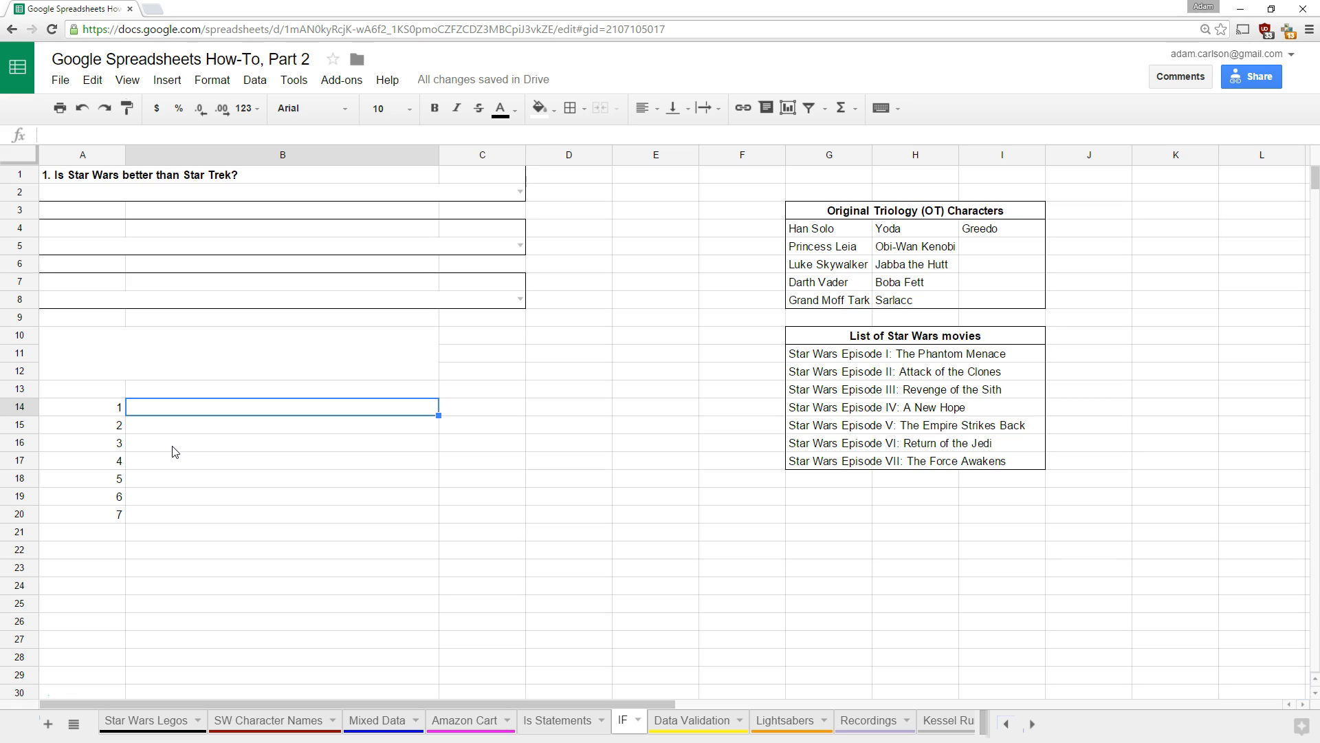
type("=\"")
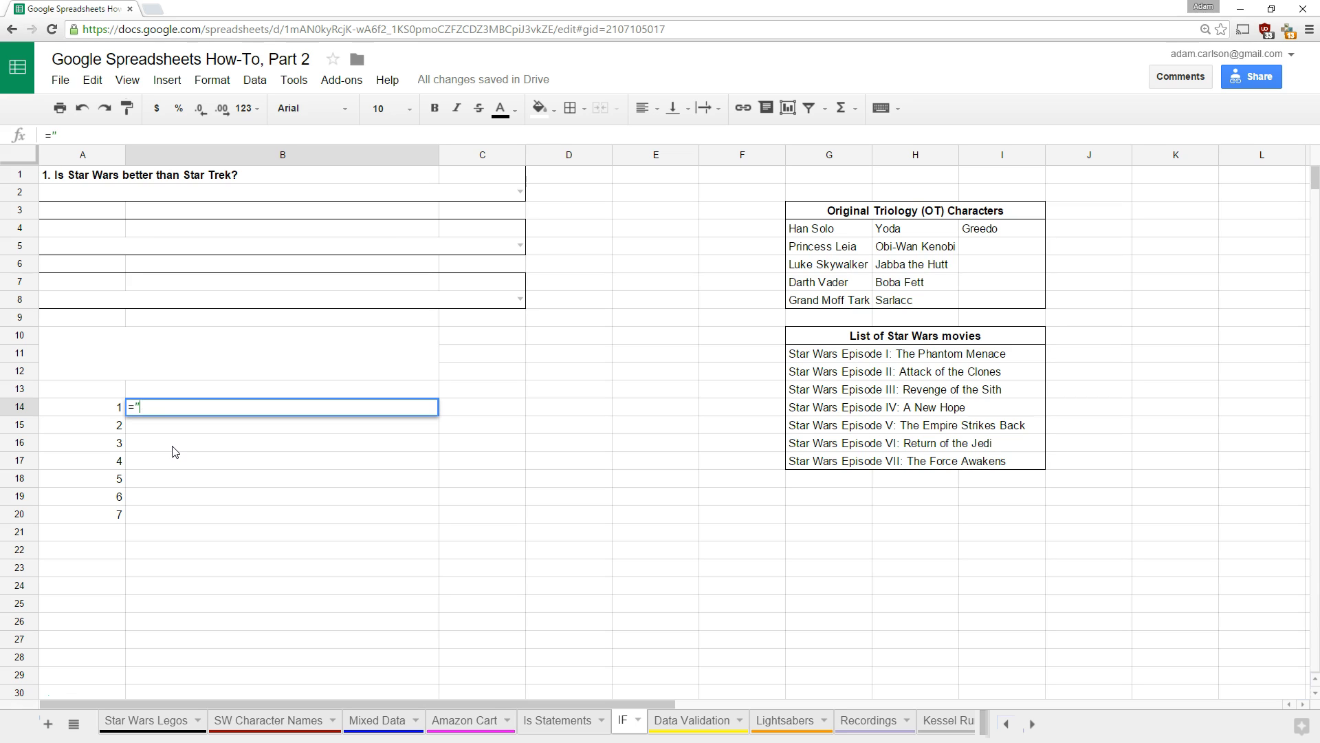
type("In Episode #\"")
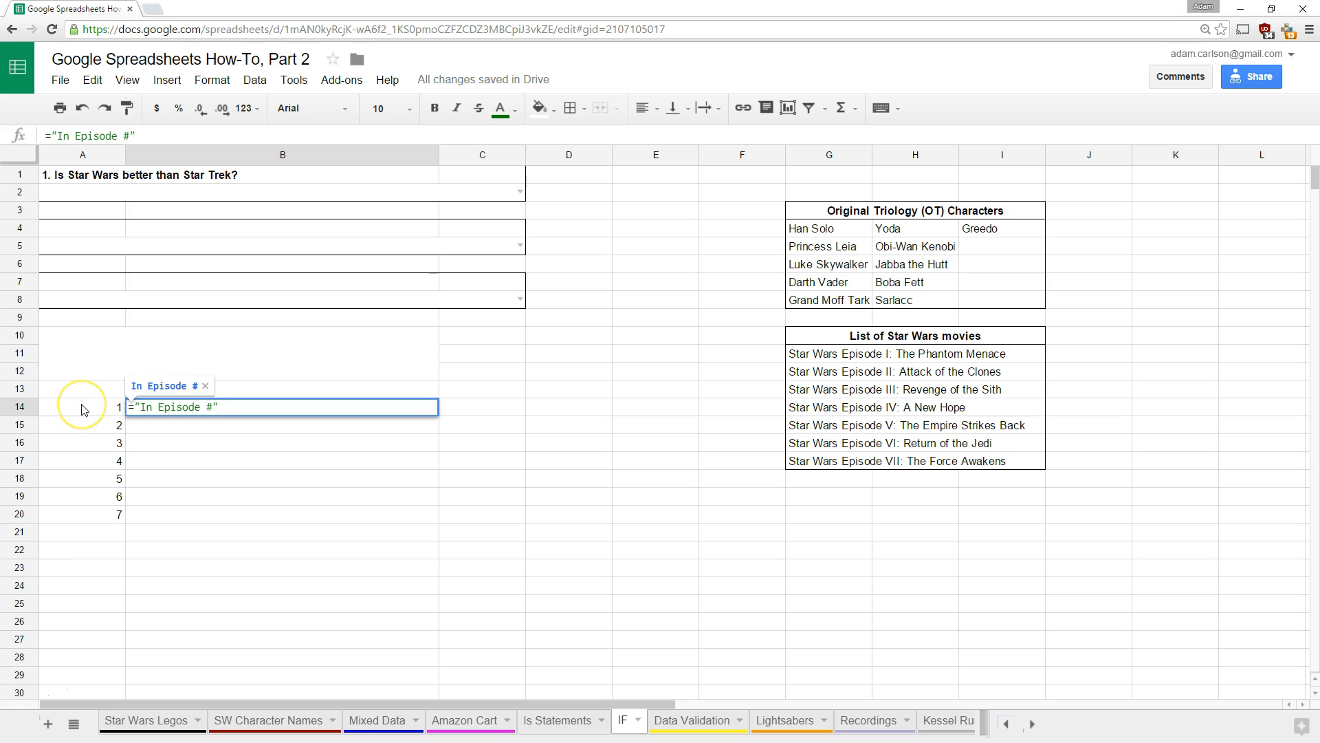
type("&")
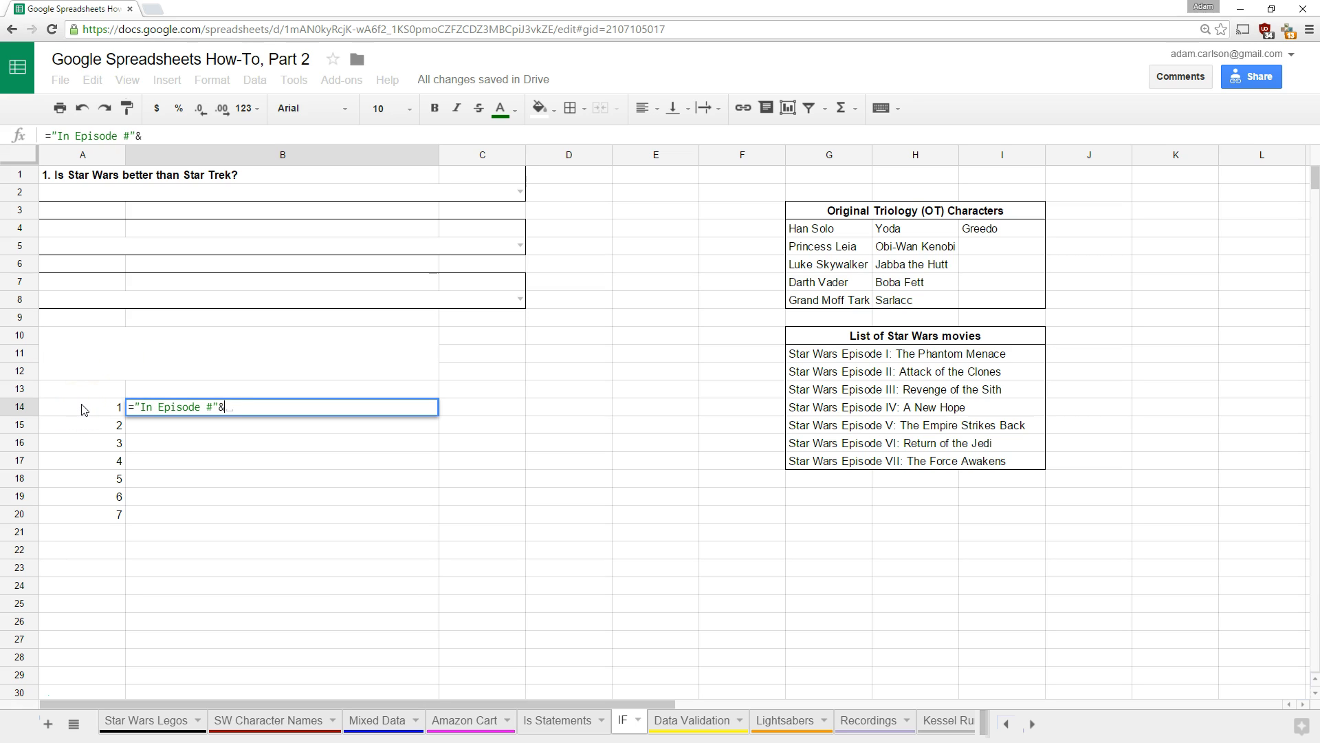
left_click(82, 409)
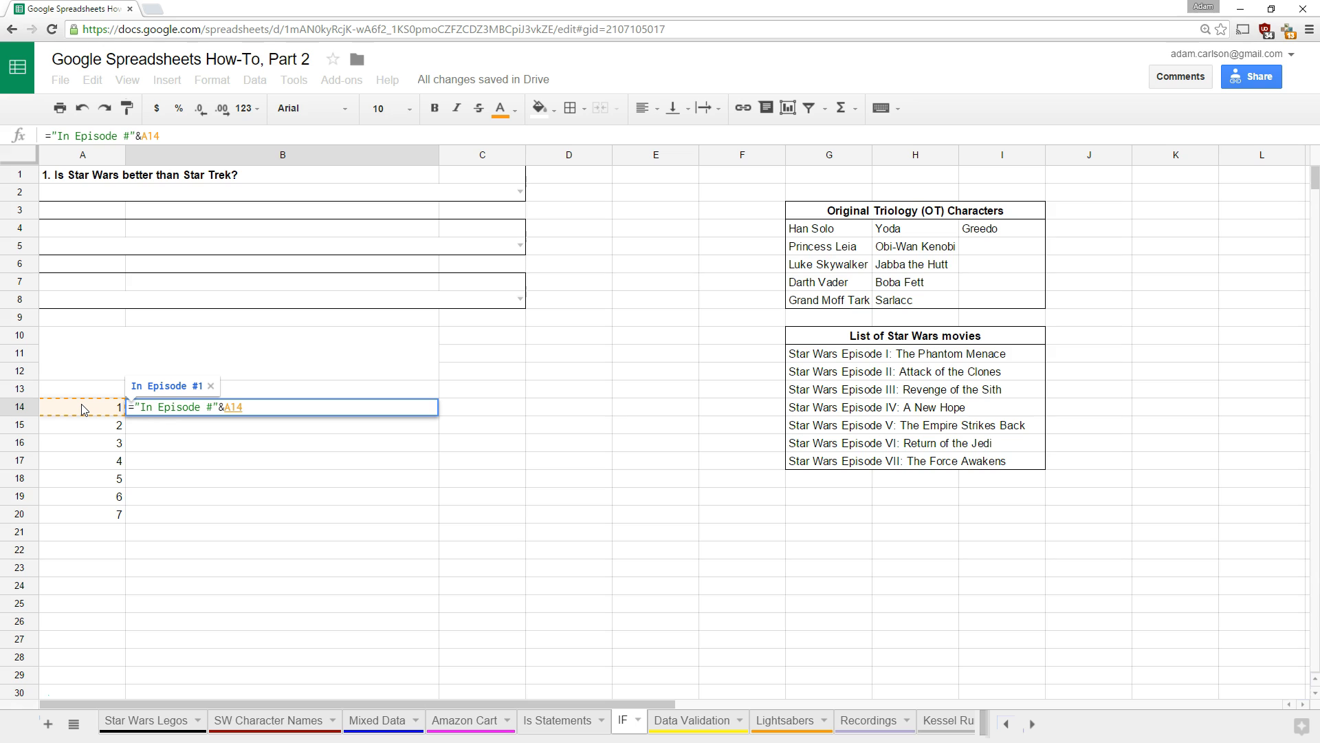
type("&")
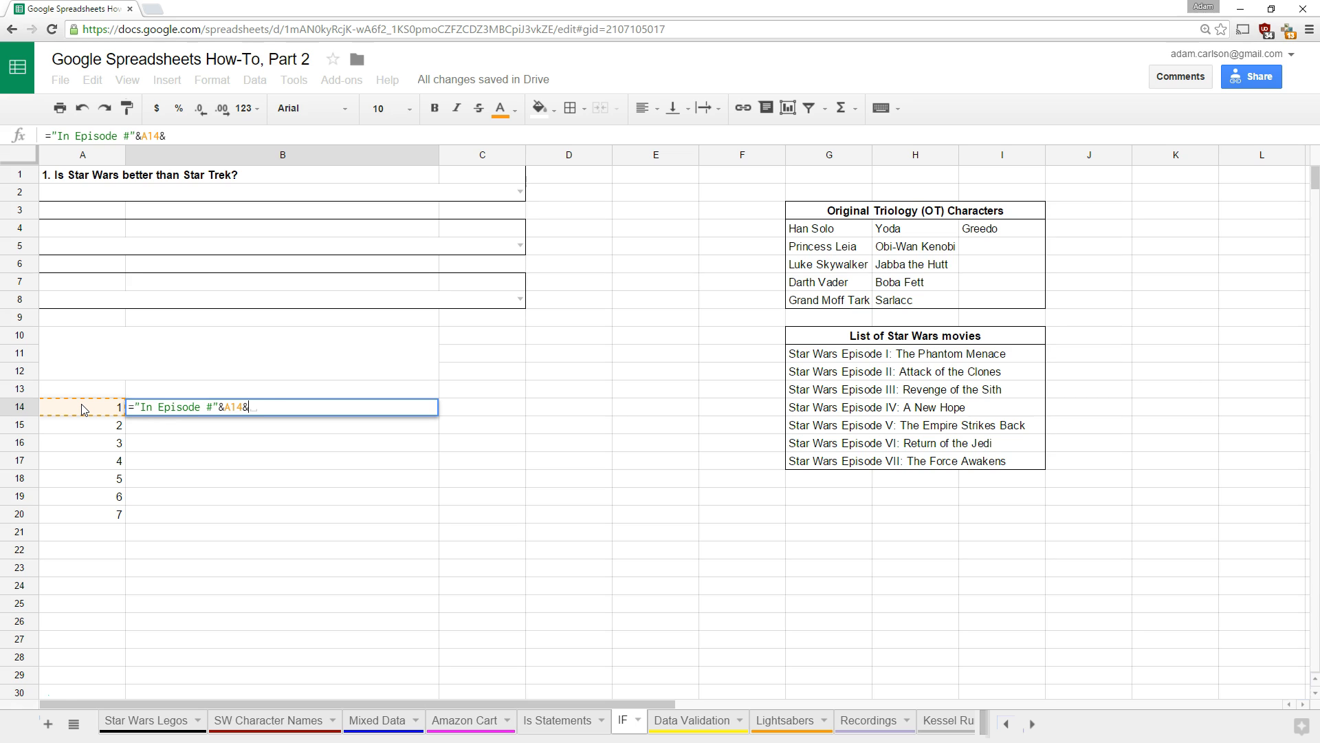
type("\", who is your favorite Star Wars character?\"")
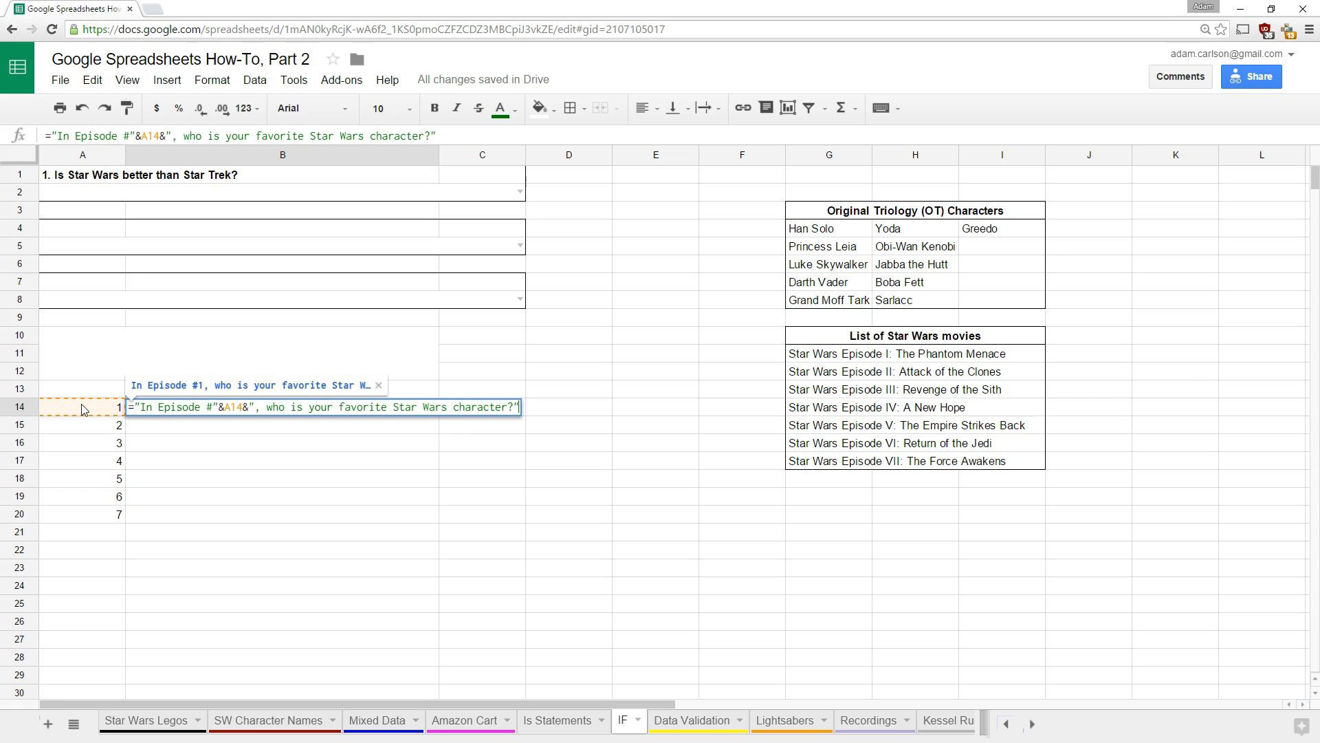
key("Return")
key("Up")
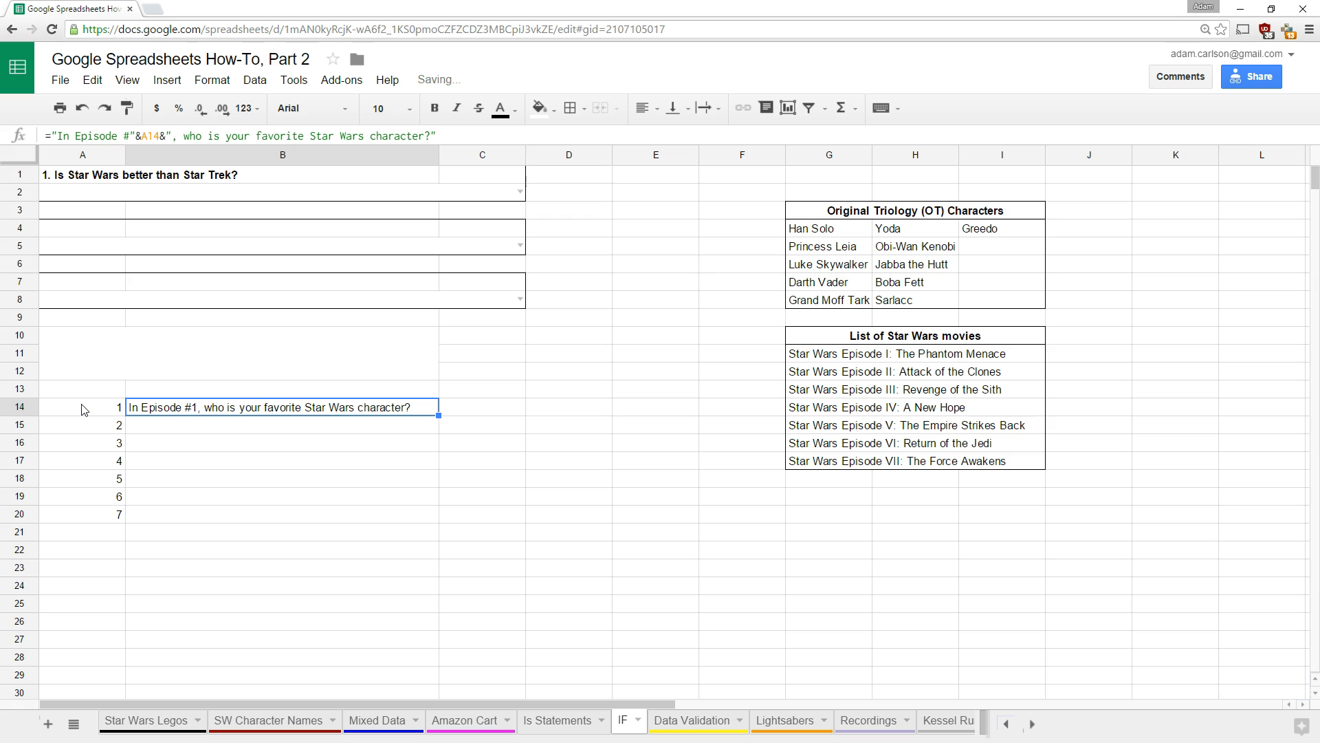
left_click_drag(438, 415, 423, 514)
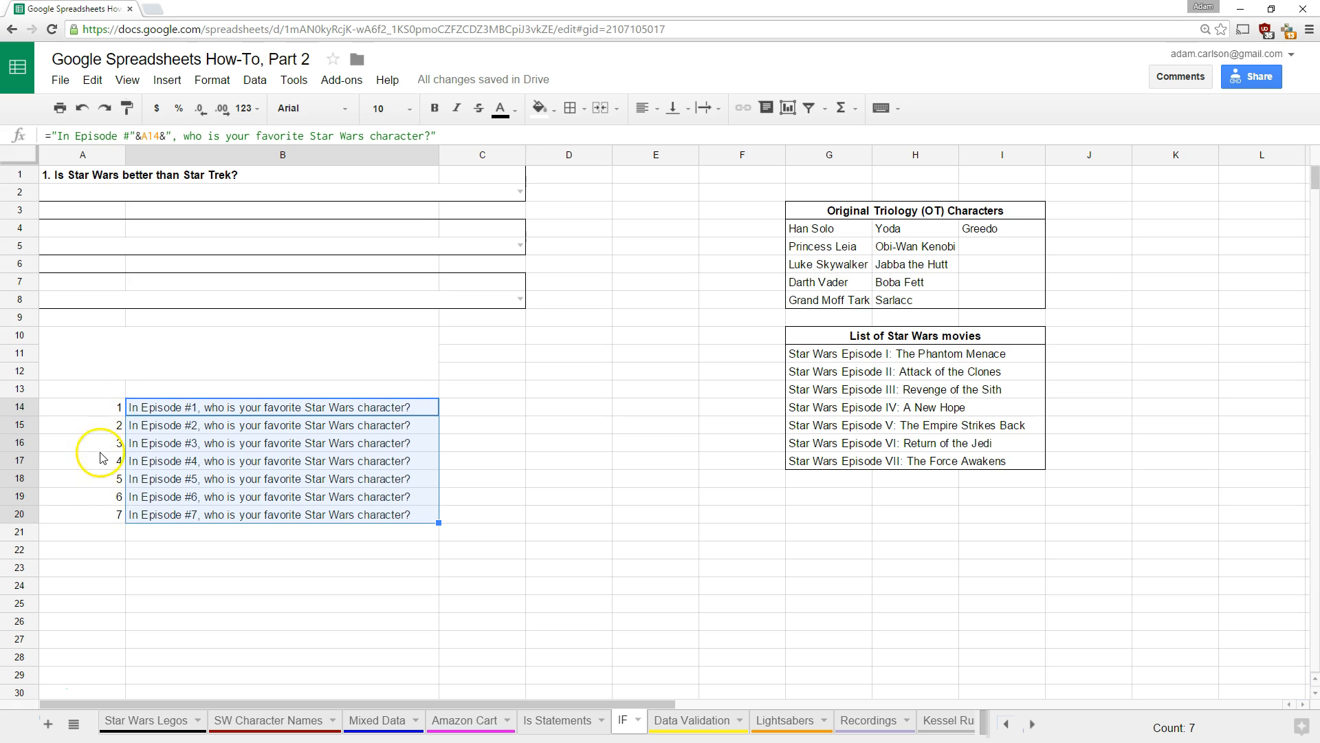
Check the filled question formulas in B14:B20 by temporarily showing all formulas.
left_click(159, 415)
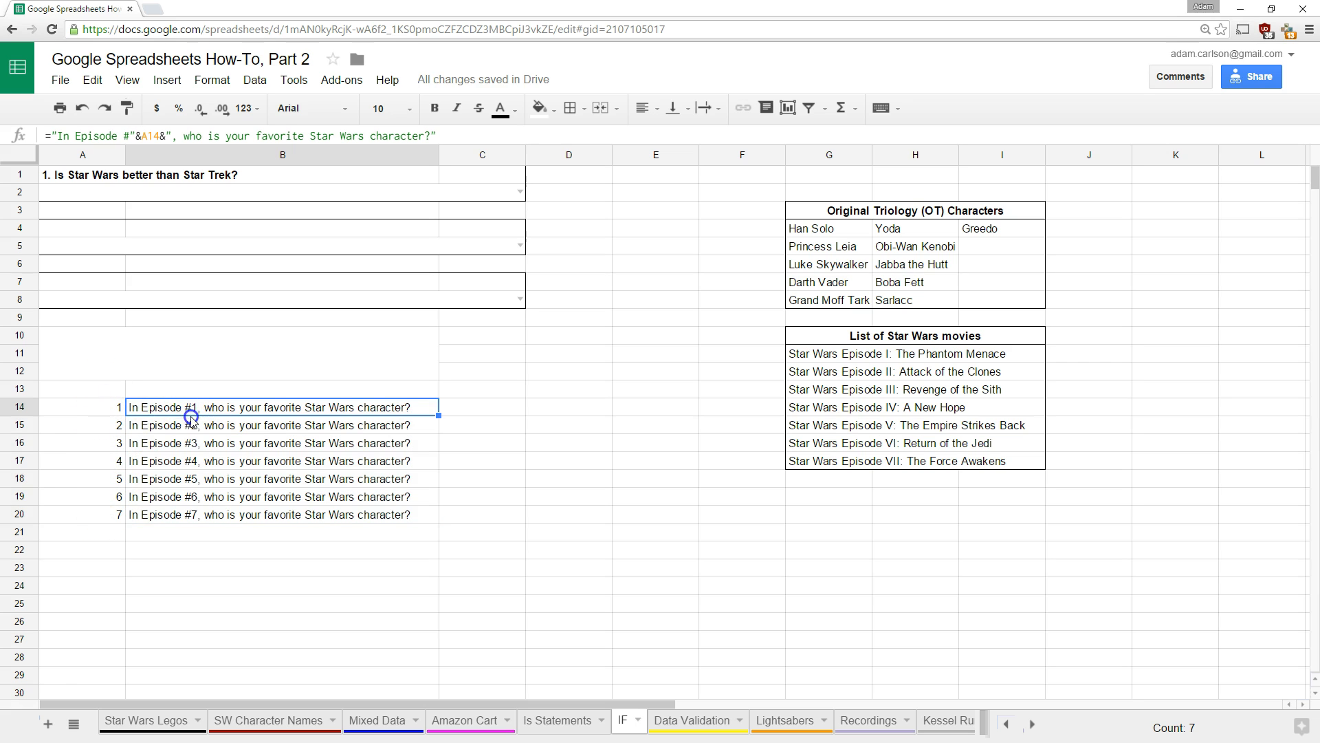
key("ctrl+grave")
key("ctrl+grave")
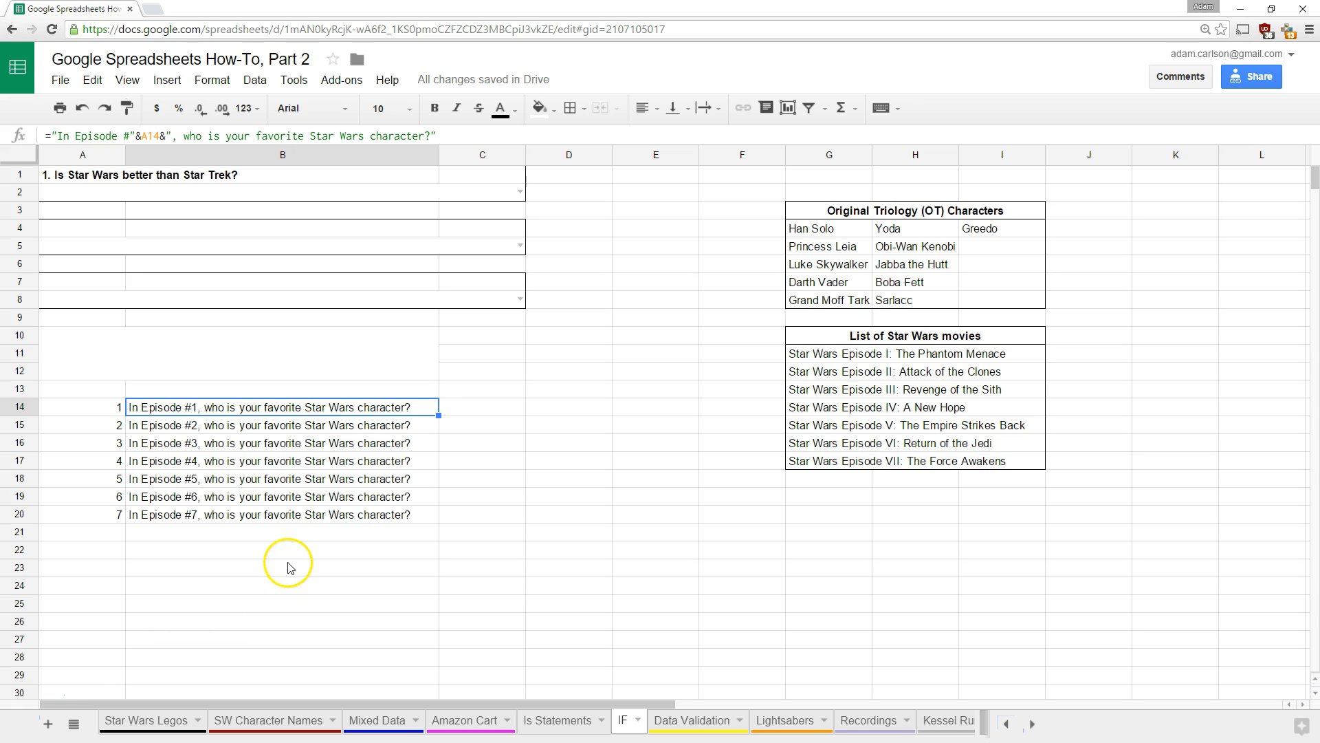
left_click_drag(285, 573, 112, 405)
On the SW Character Names sheet, add the header New Email Address in G1.
left_click(268, 720)
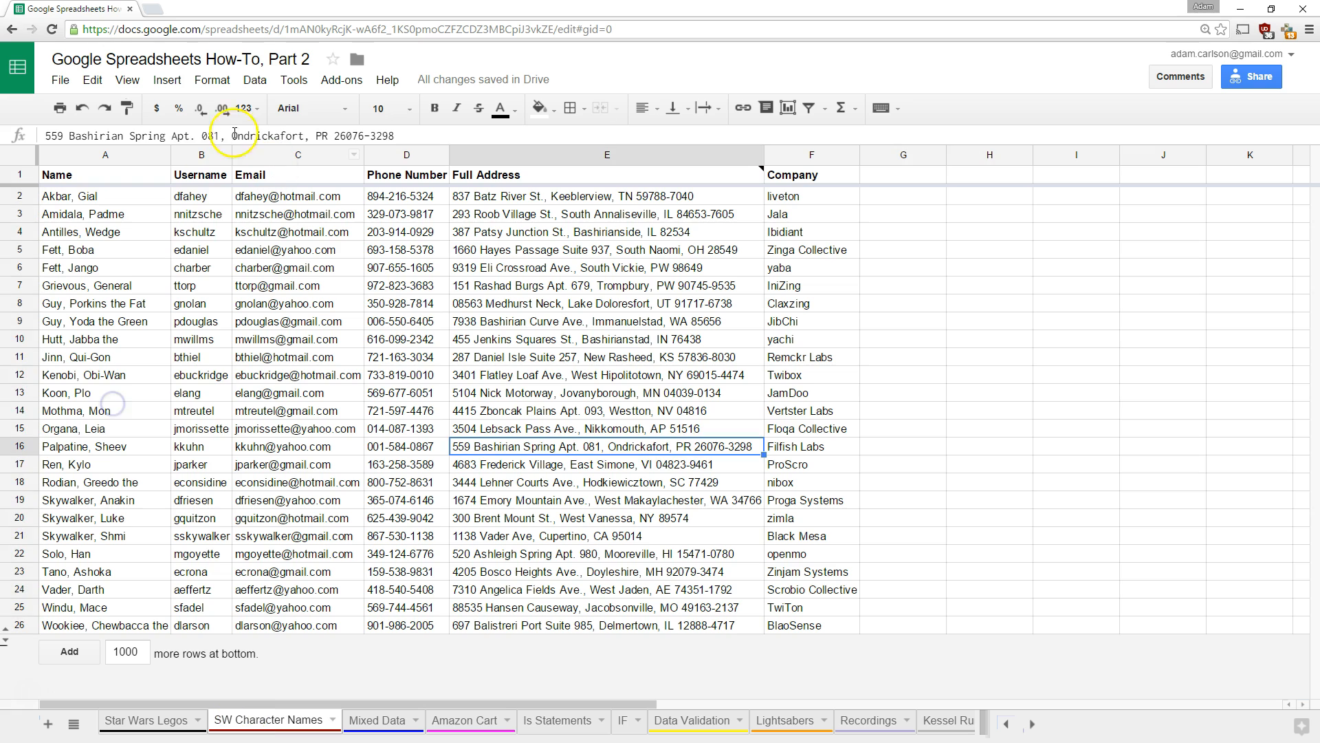
left_click(196, 195)
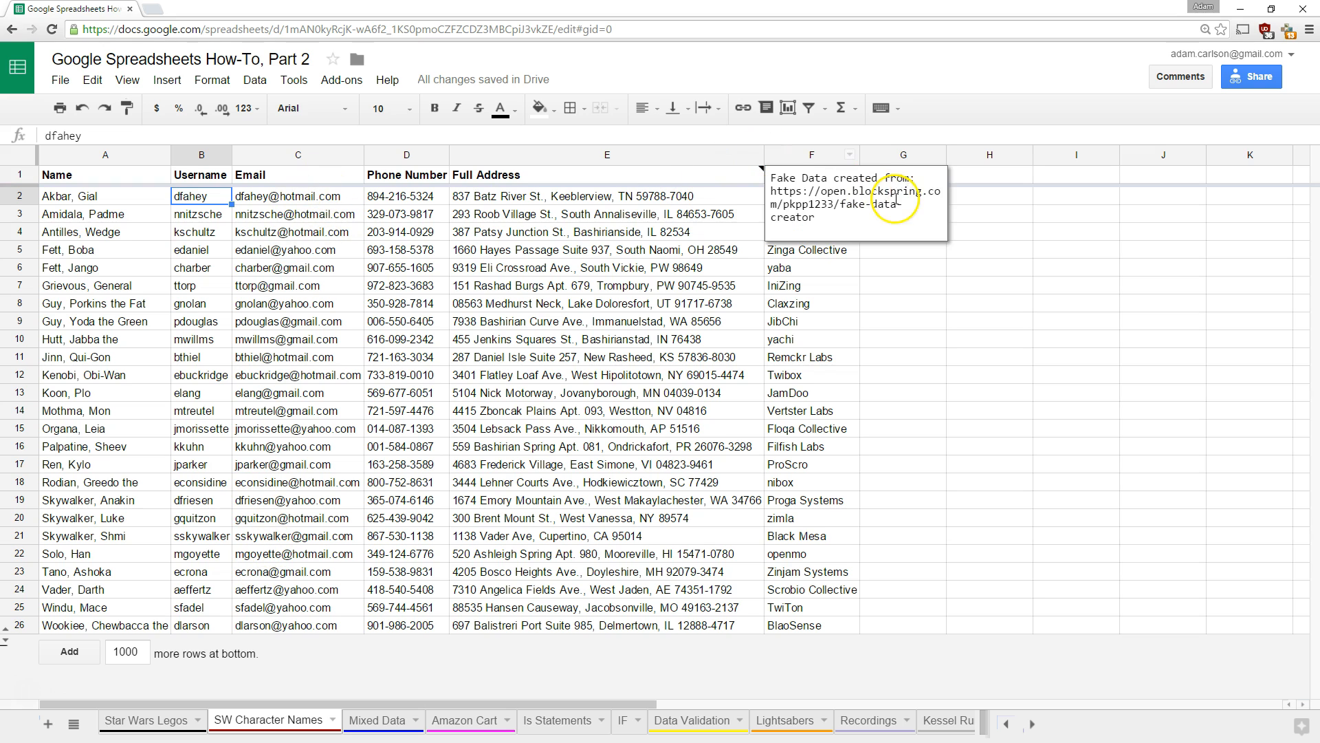
left_click(978, 282)
left_click(913, 177)
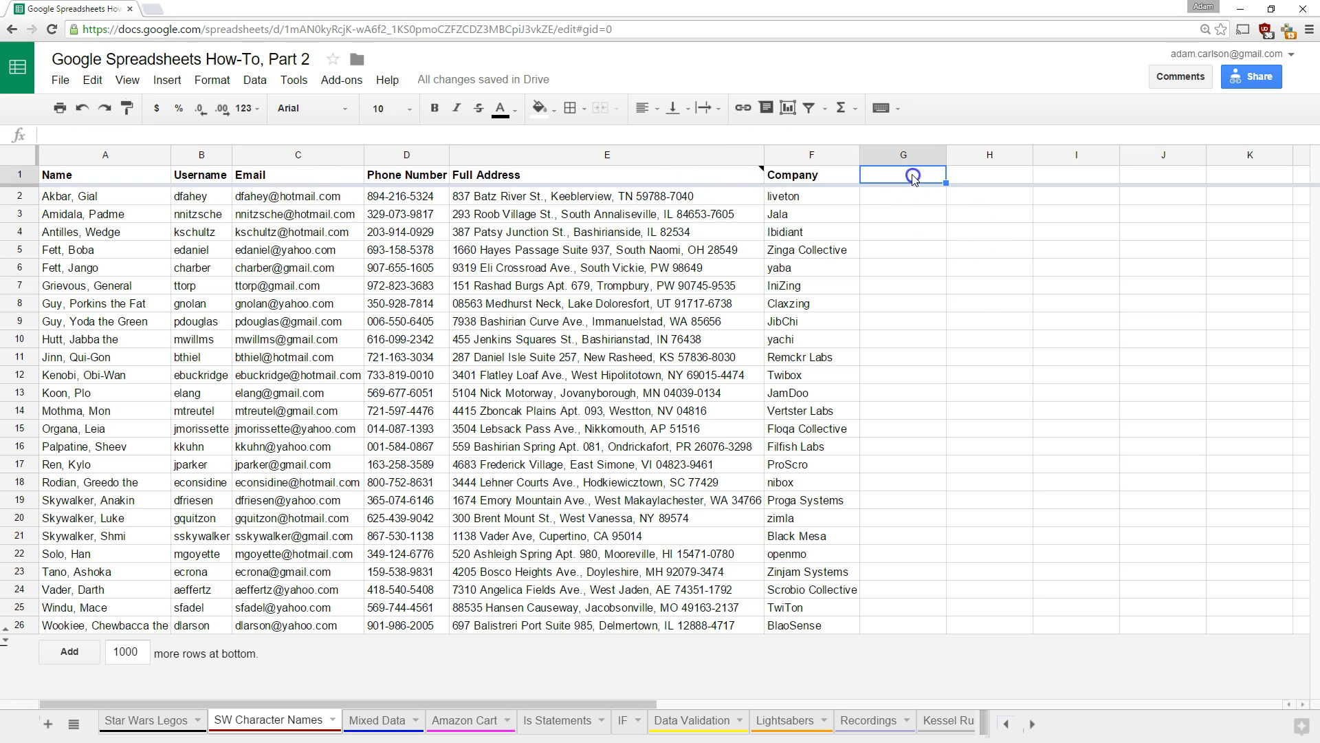
type("New Email Address")
key("Return")
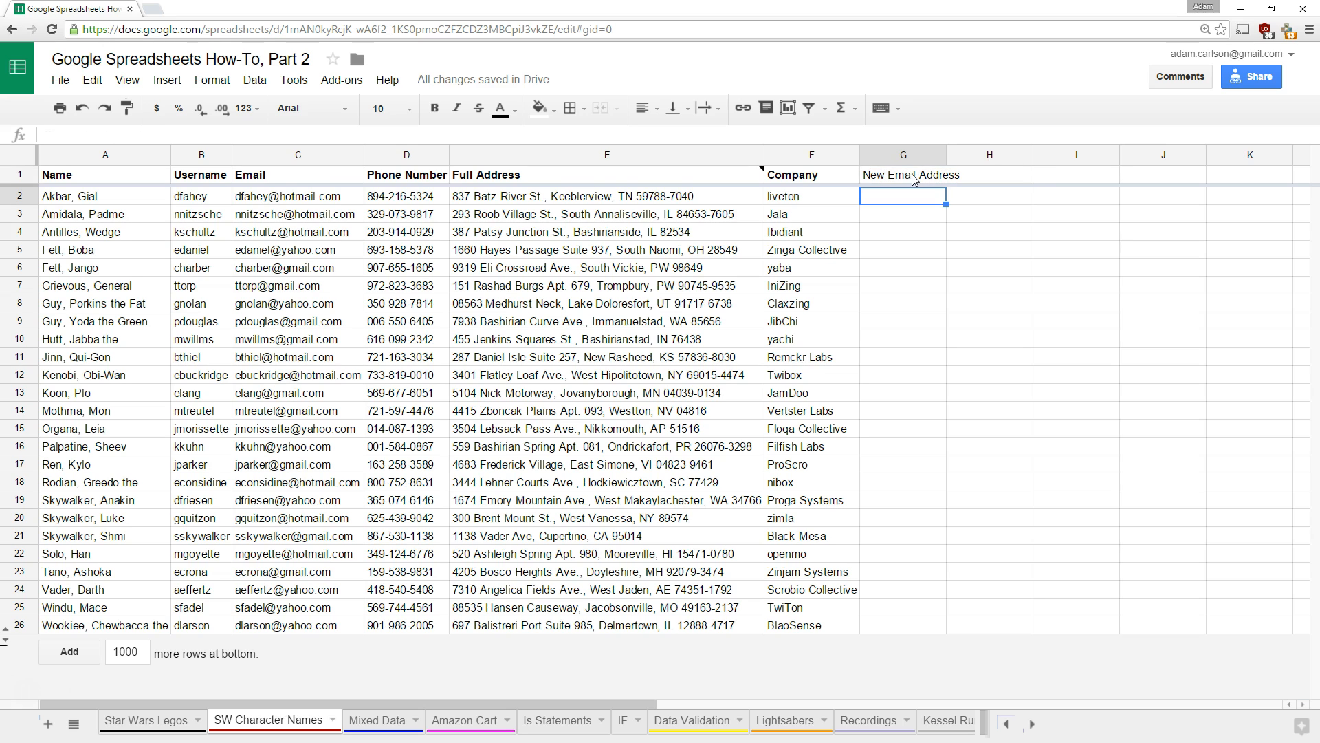
type("=")
key("Left")
key("Left")
key("Left")
key("Left")
key("Left")
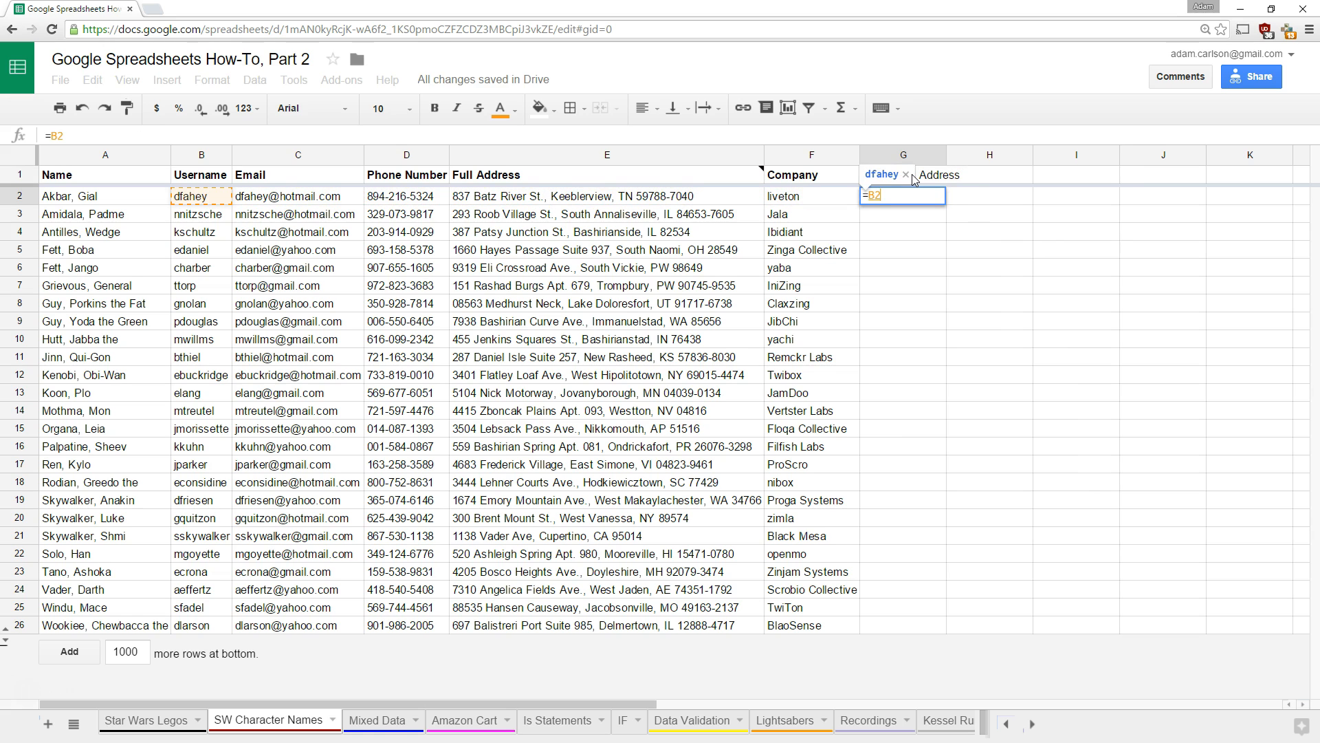
type("&")
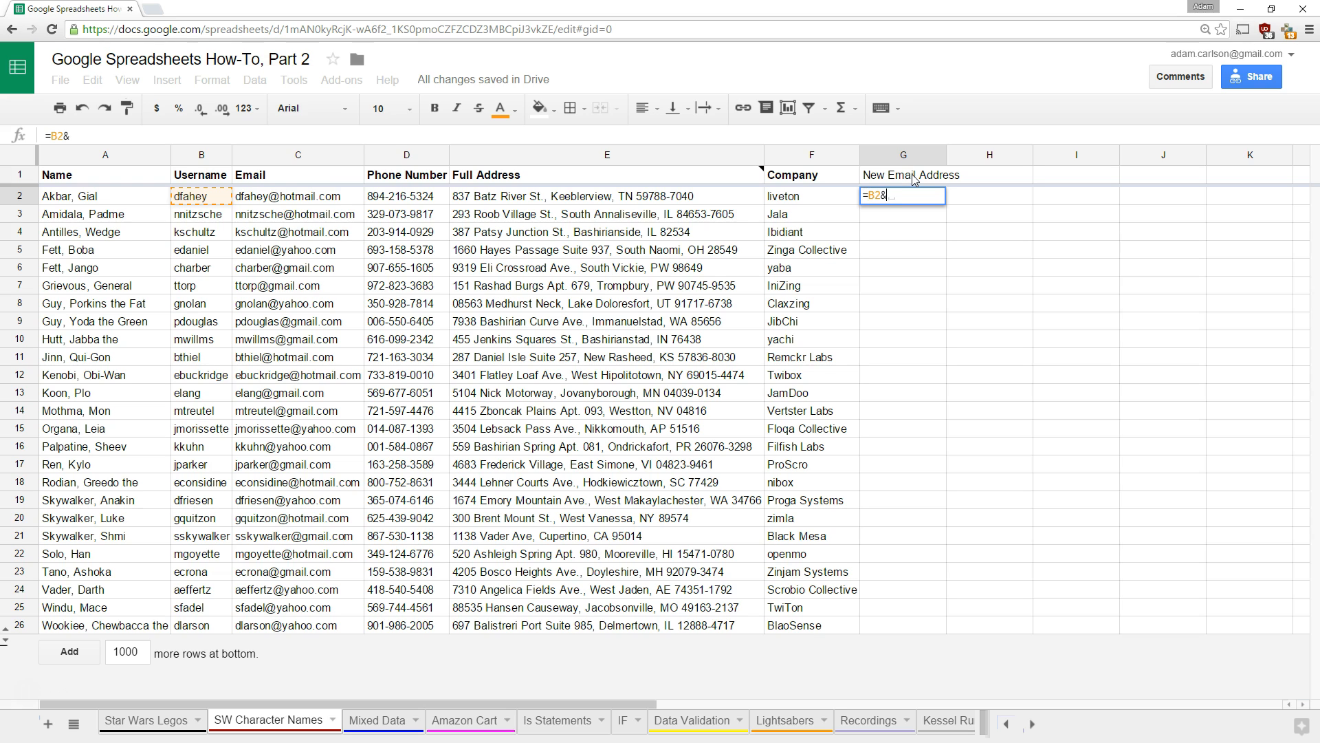
type("\"")
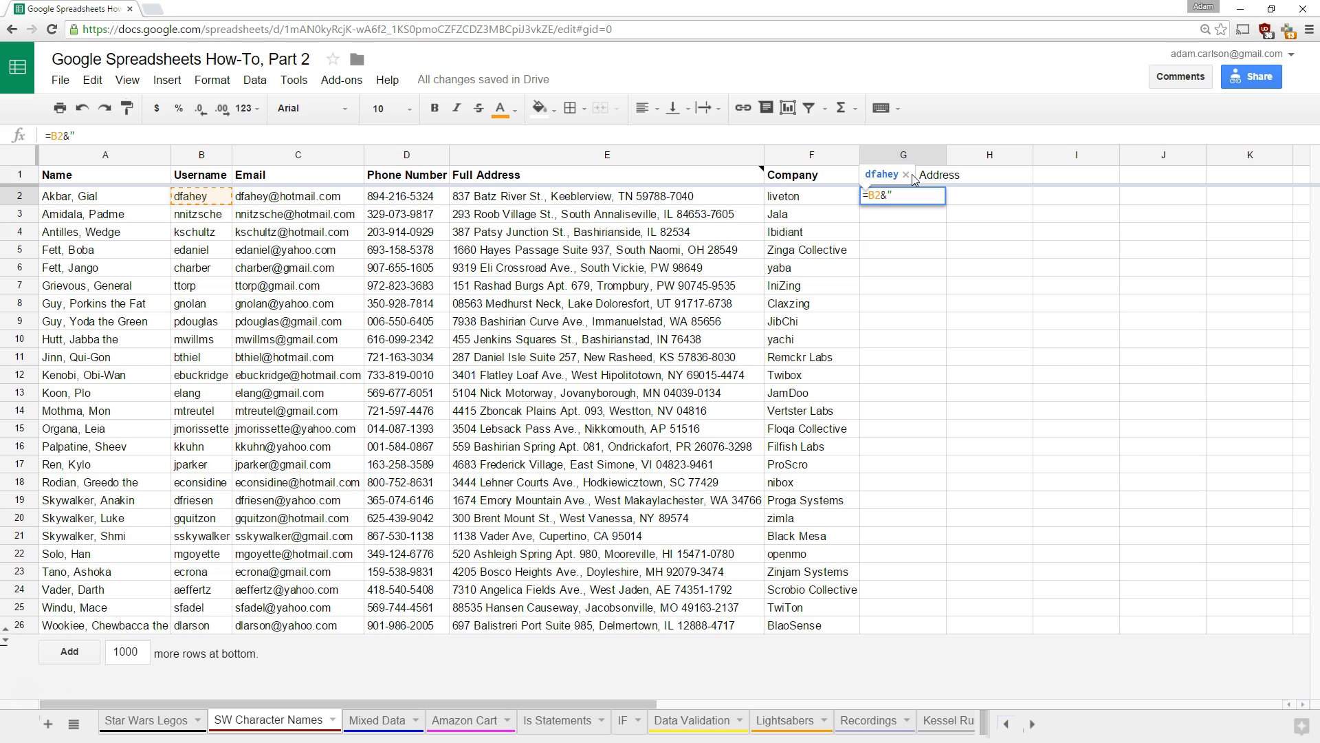
type("@isd622.org\"")
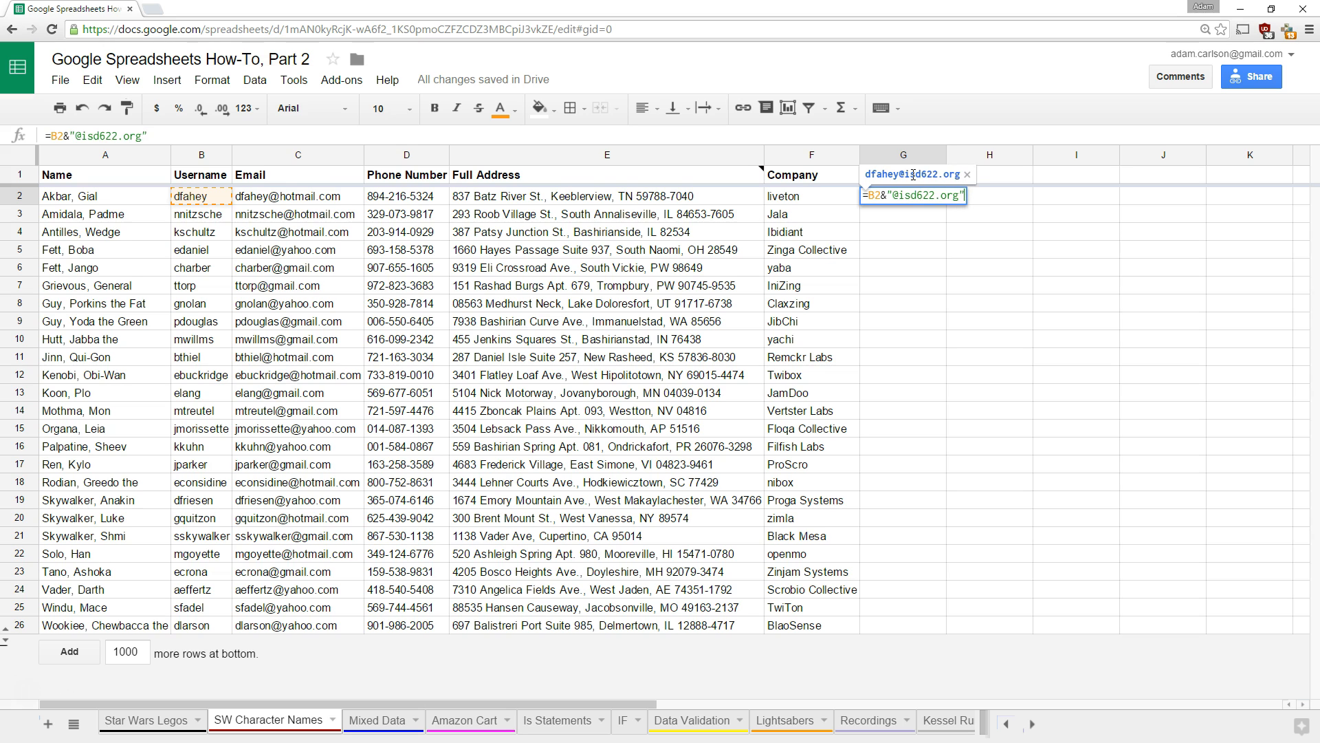
key("Return")
Fill the email formula from G2 down through G26 and copy the filled range.
left_click(901, 197)
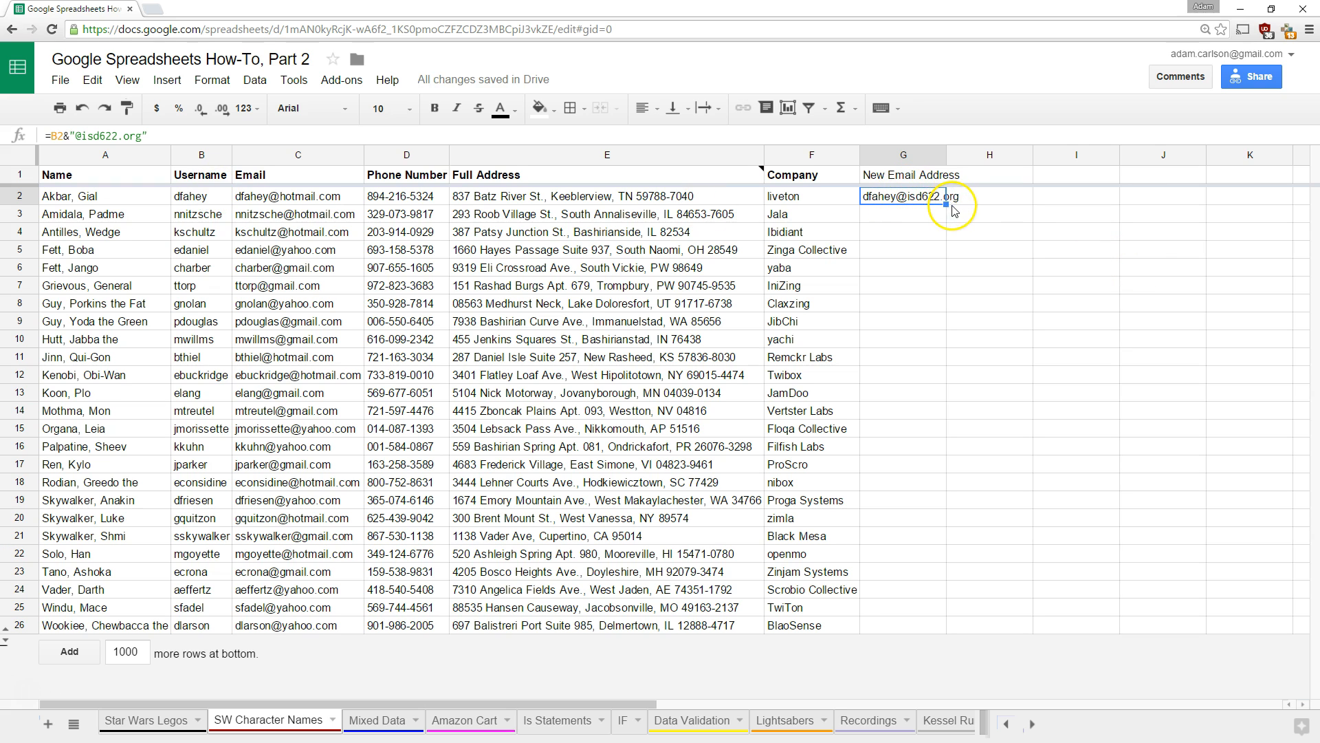
left_click_drag(947, 204, 911, 199)
left_click(1077, 427)
key("ctrl+c")
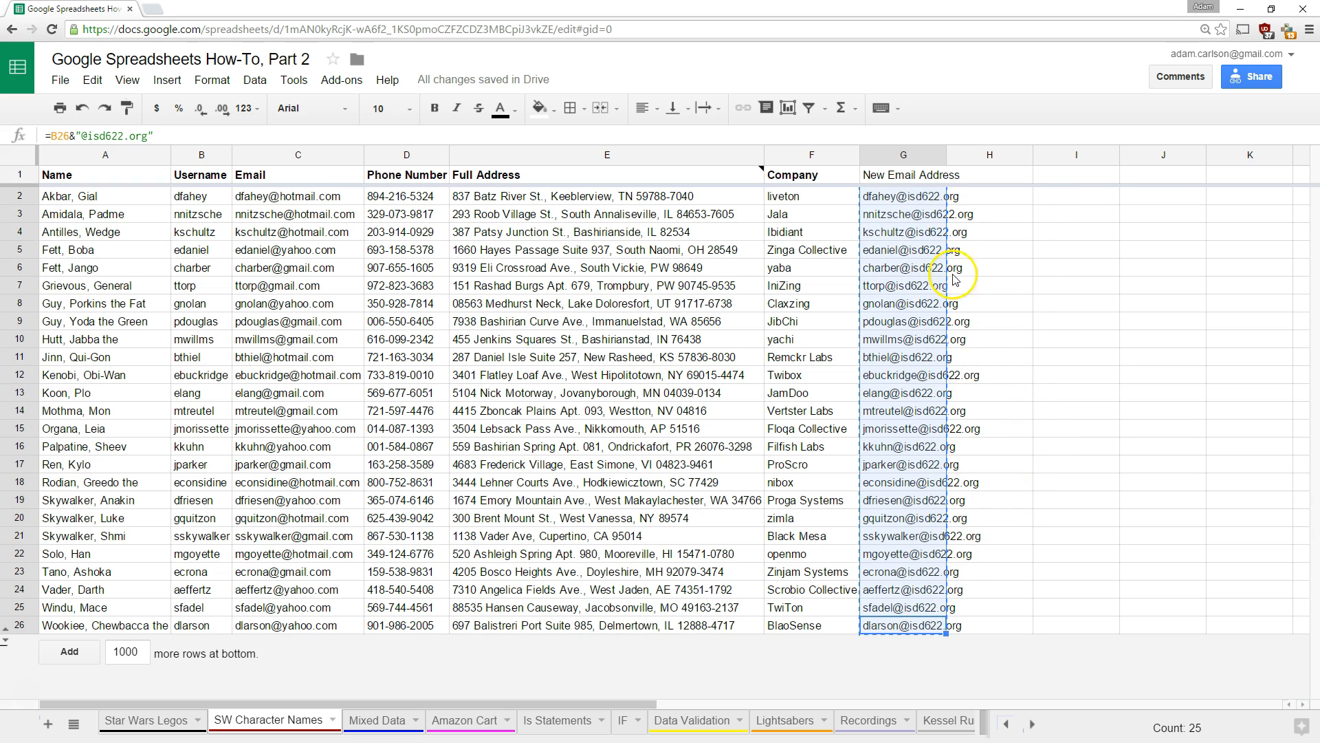
left_click(1050, 626)
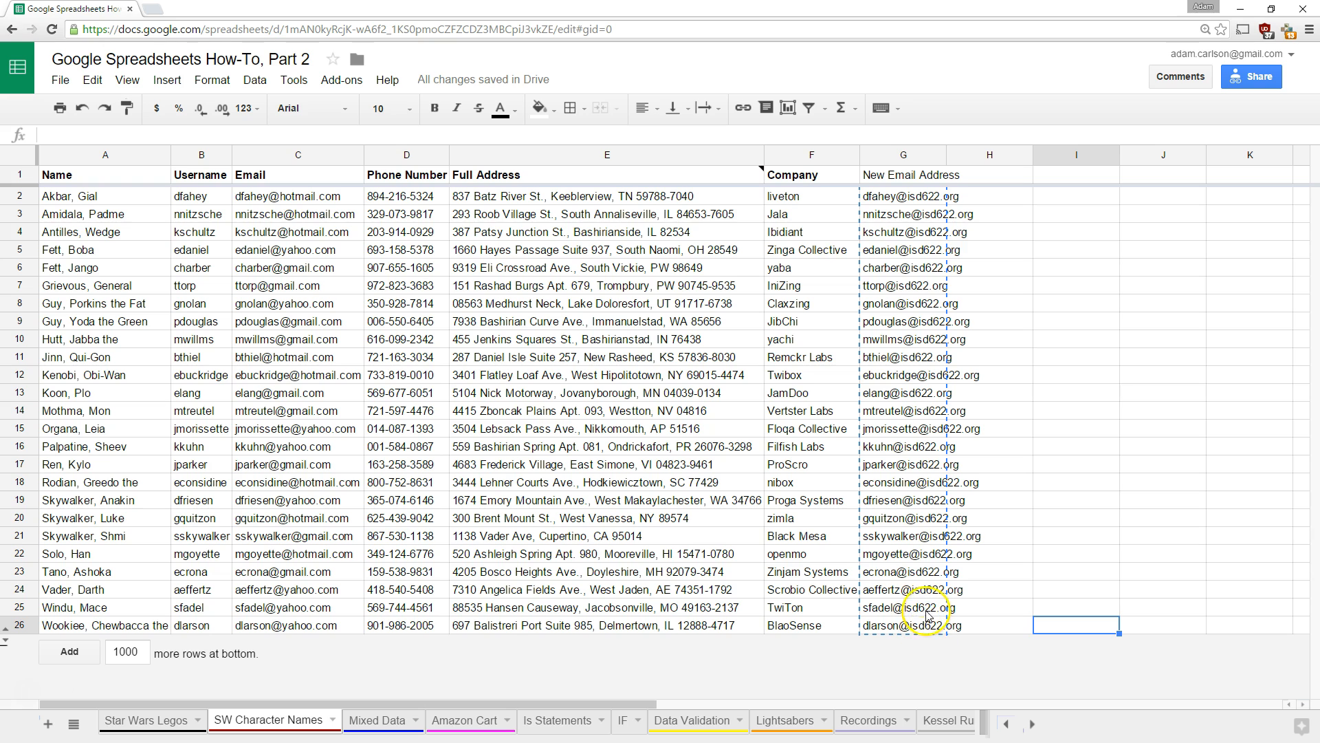
Inspect the username in B2, the domain text in G2's formula, and the list of names in A2:A26.
left_click(185, 197)
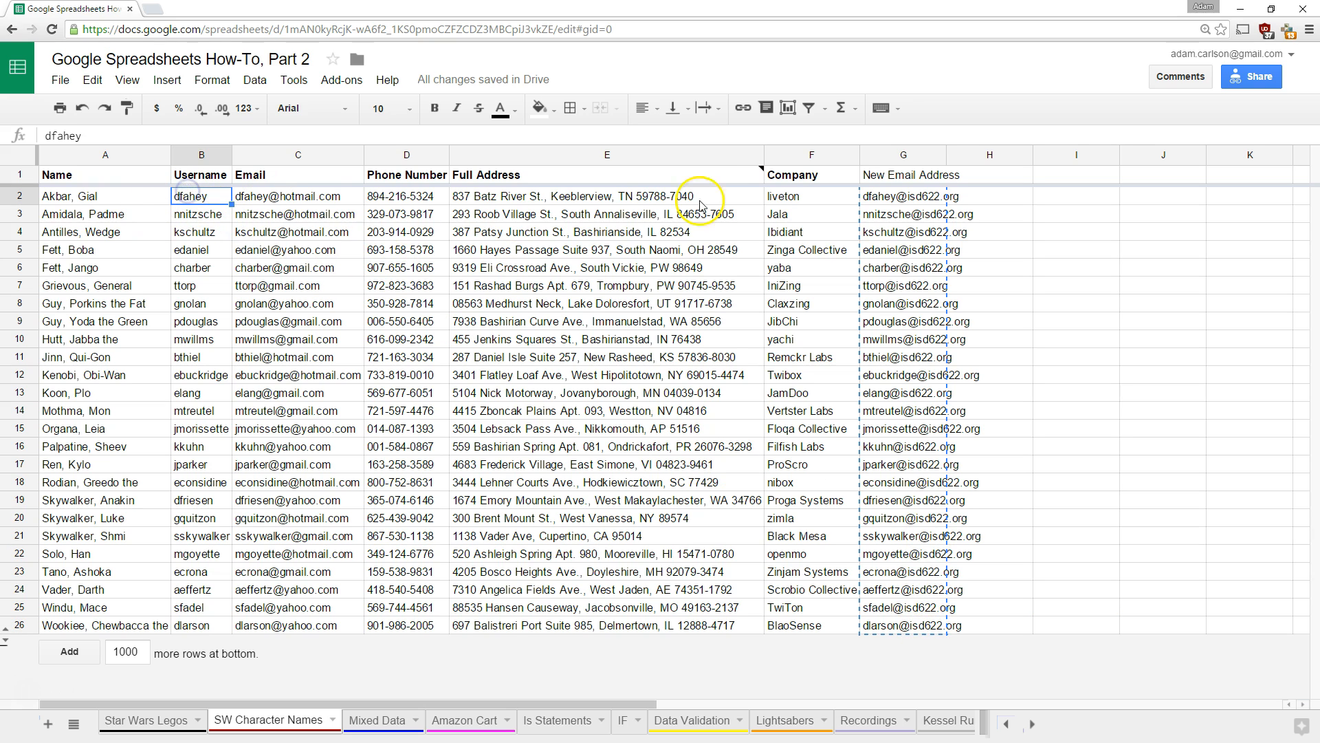
left_click(923, 199)
left_click_drag(148, 136, 69, 135)
left_click(100, 696)
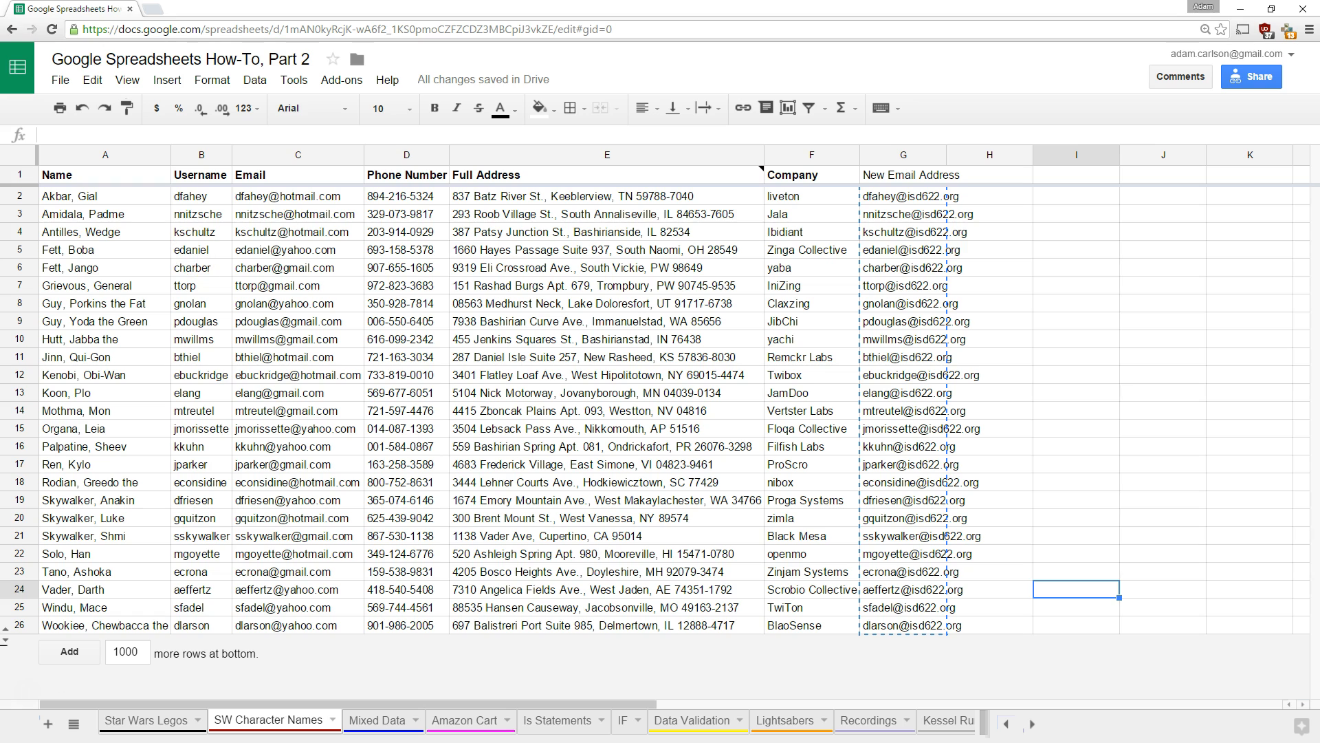
left_click(72, 196)
key("ctrl+shift+Down")
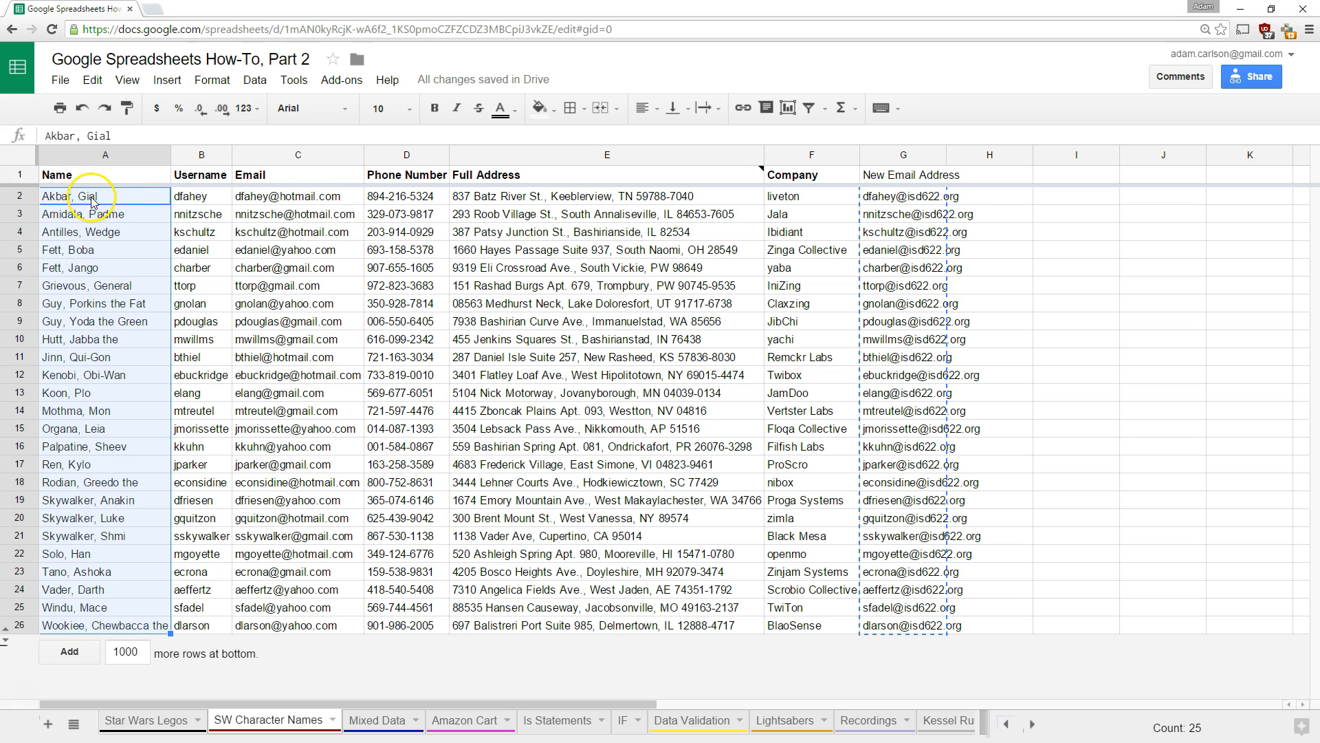
Clear column G and enter =split(A2,",") in G2 to divide the name at the comma.
left_click(887, 155)
key("Delete")
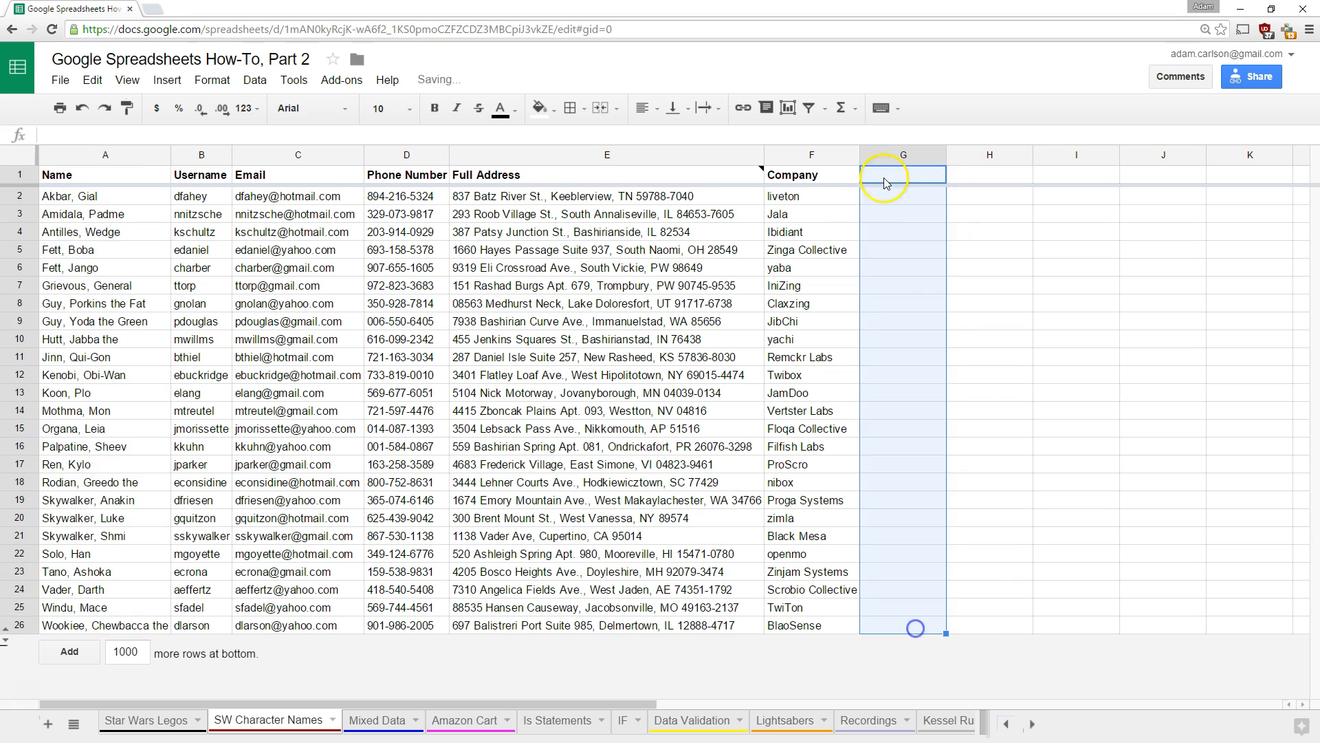
left_click(885, 177)
key("Down")
type("=")
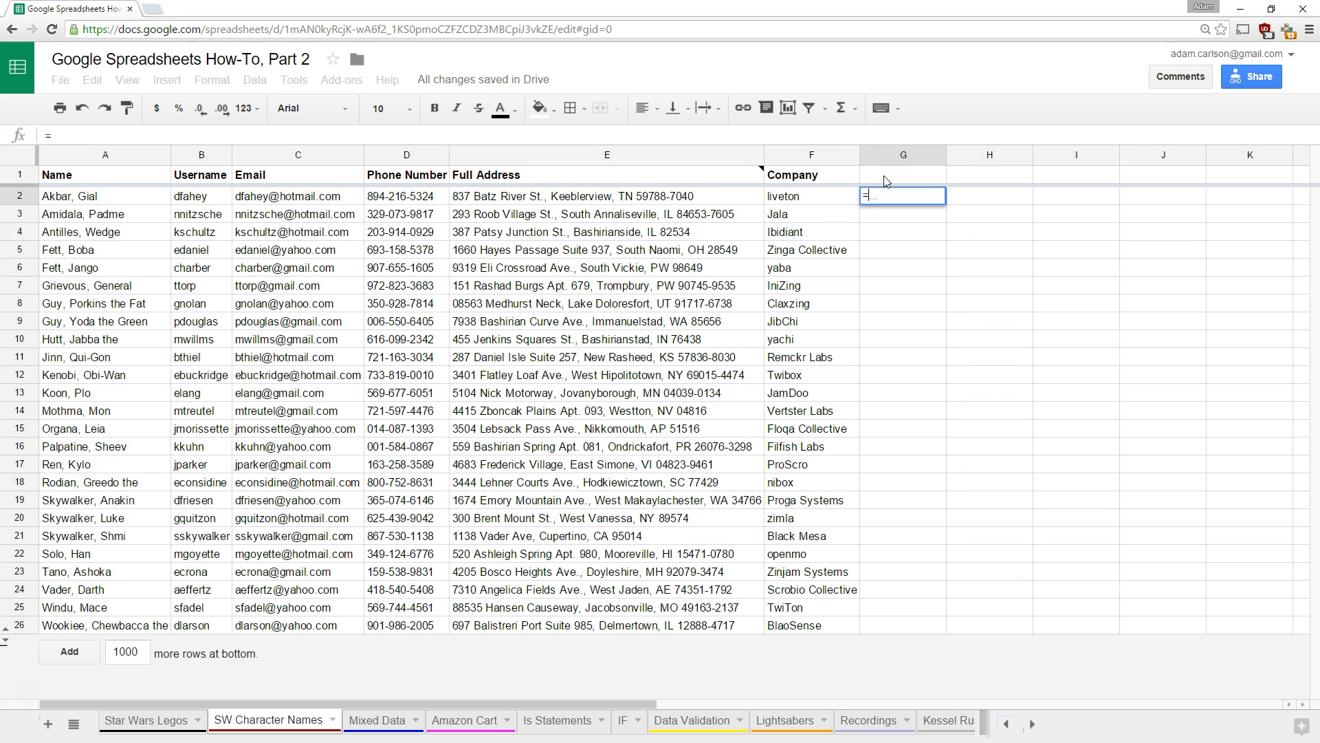
type("split(D2")
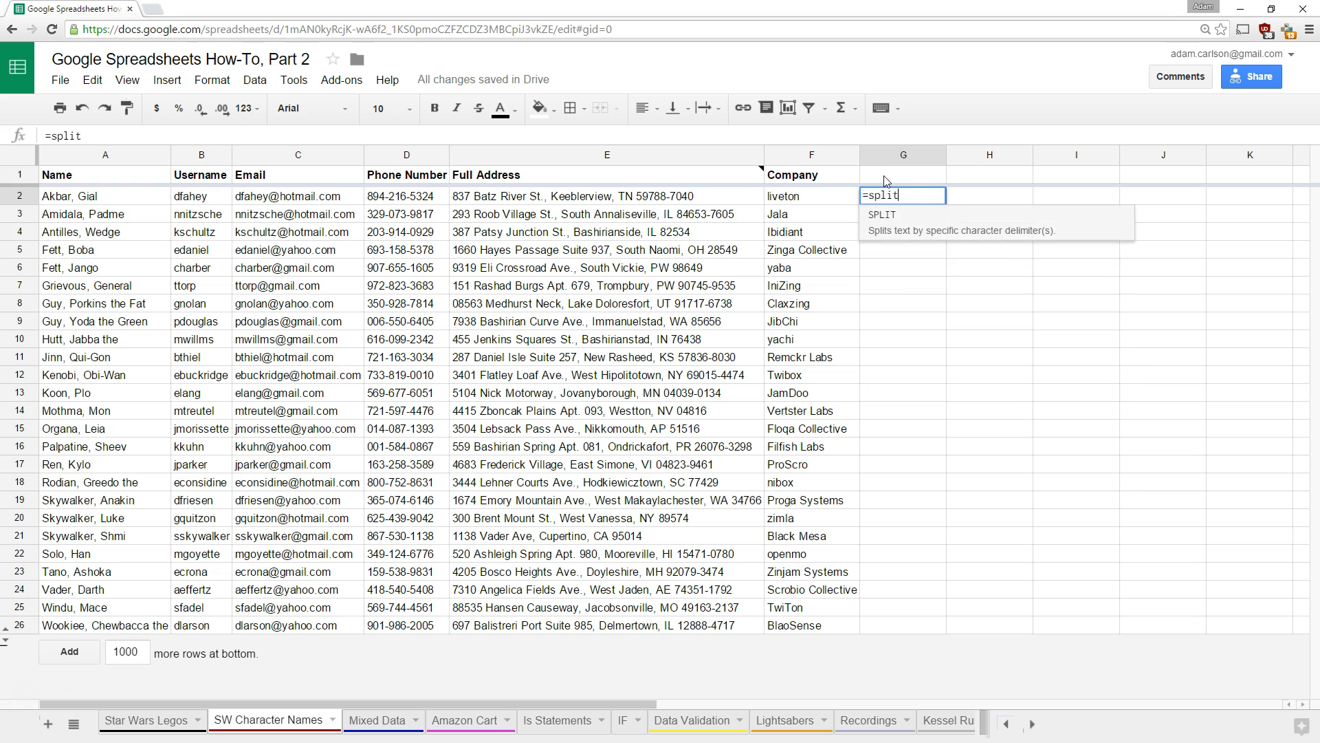
key("Left")
key("Left")
key("Left")
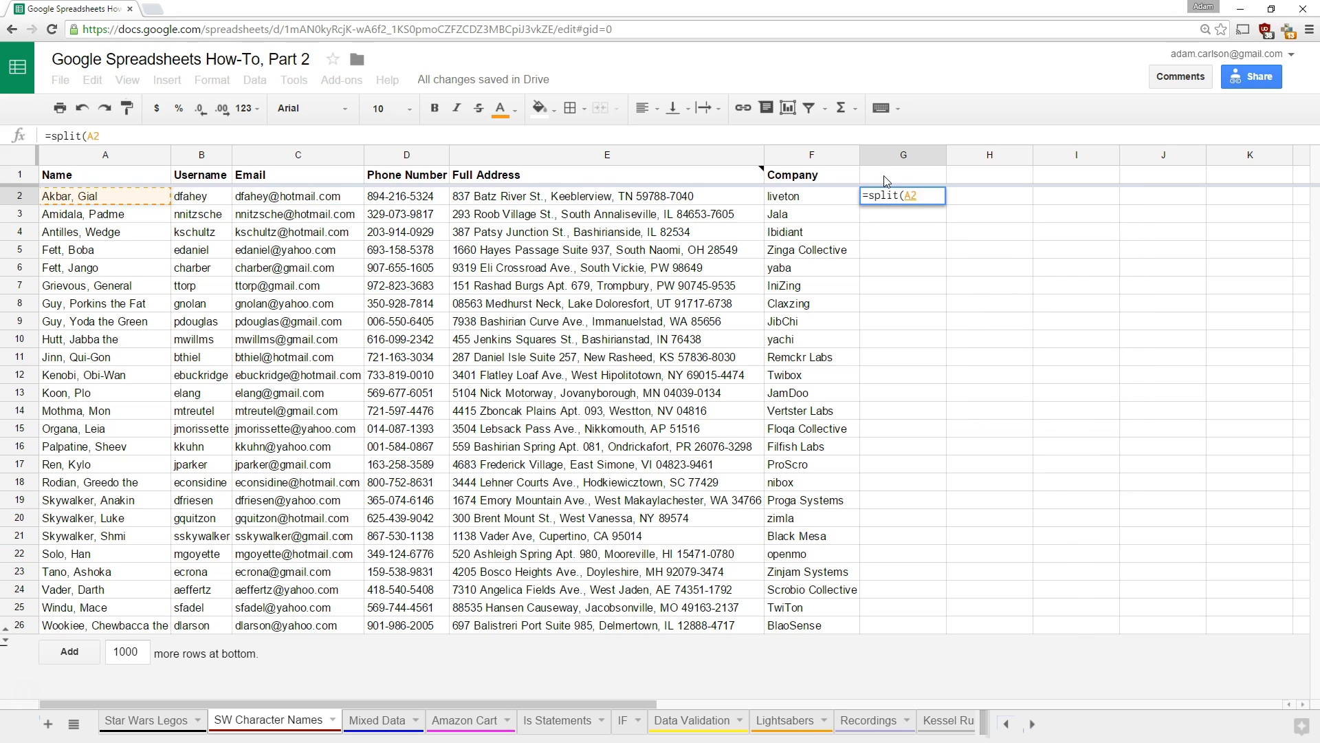
type(",\"")
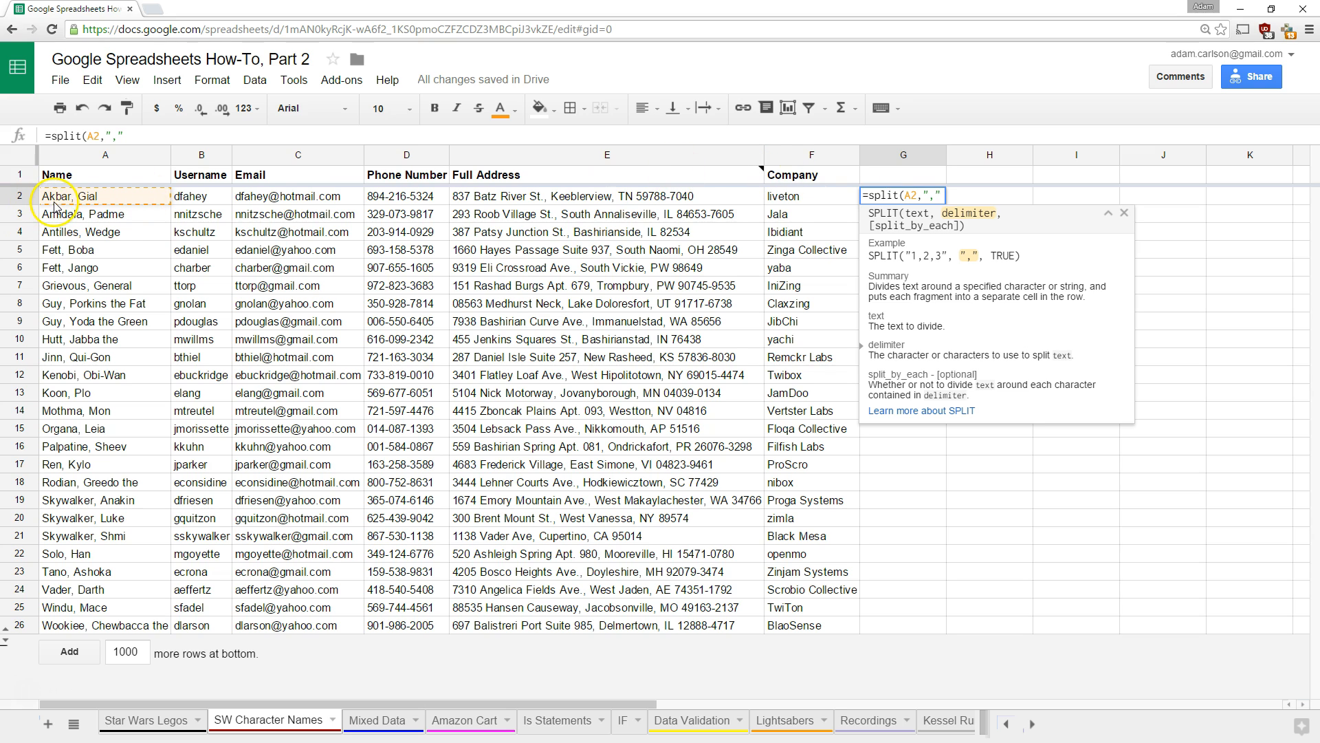
type(",\")")
key("Return")
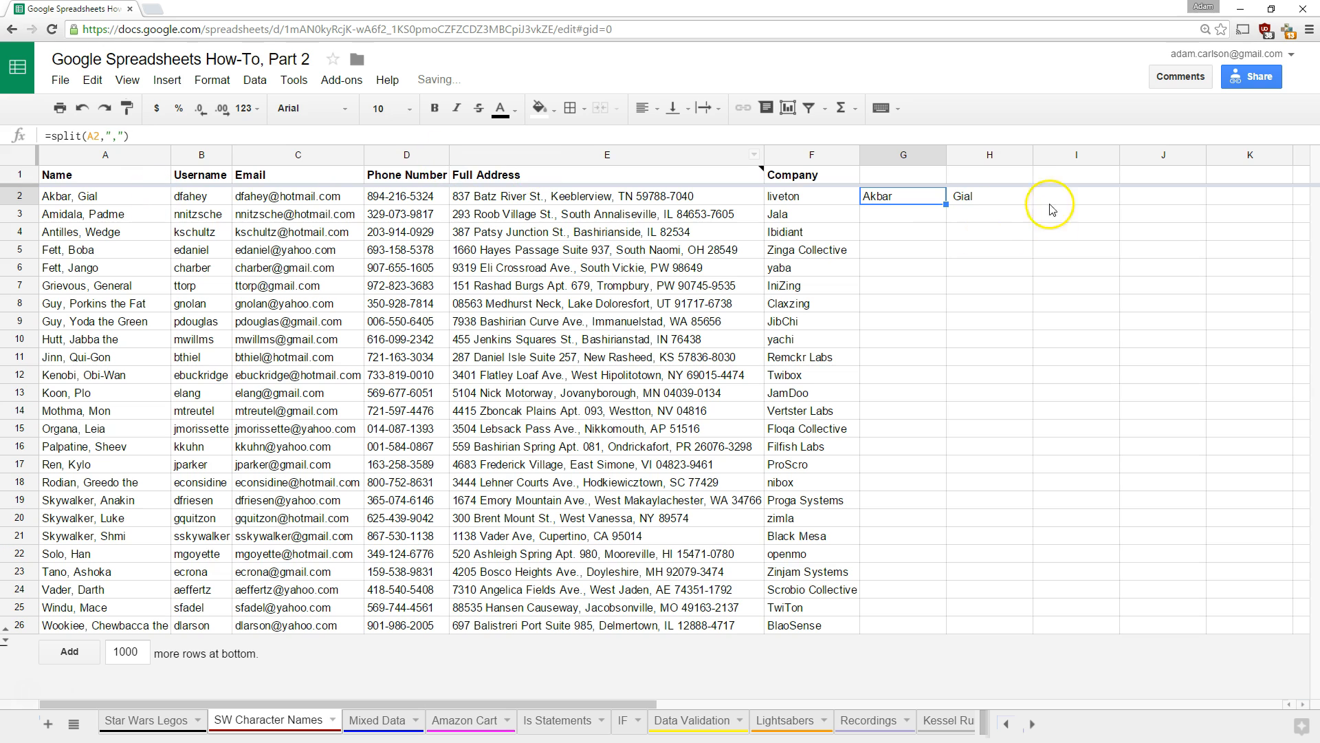
Fill the name-splitting formula from G2 down through G26.
left_click(1001, 196)
left_click(909, 198)
left_click_drag(947, 202, 954, 622)
left_click(1050, 542)
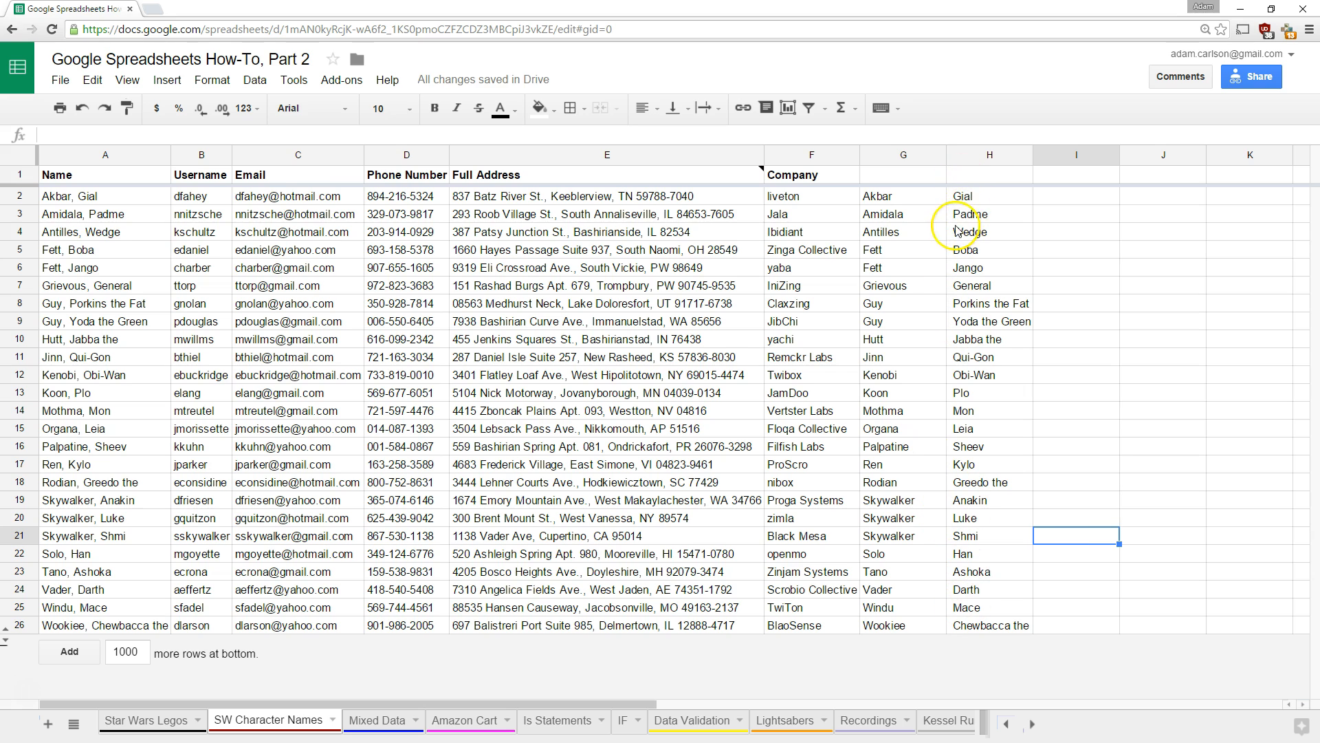
Inspect the start of the split text in H2 for a space, and return to the formula in G2.
left_click(963, 198)
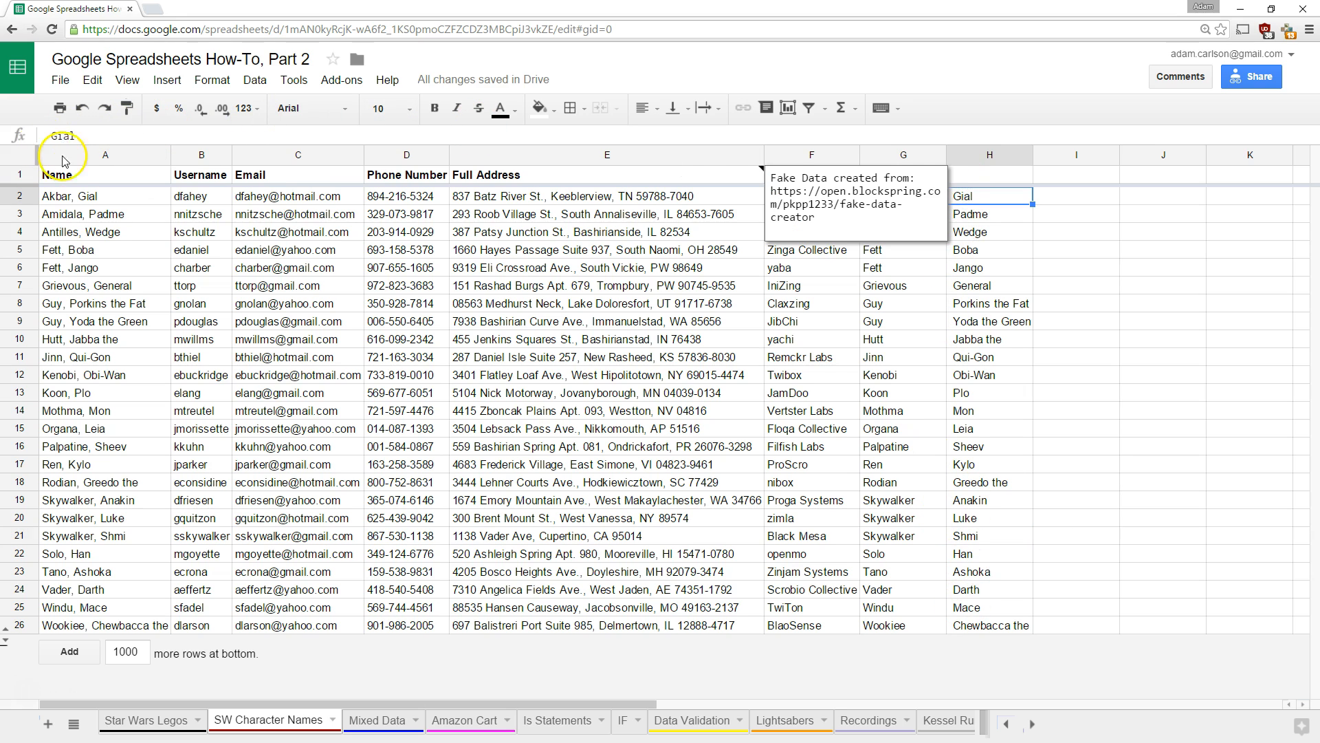
left_click(55, 135)
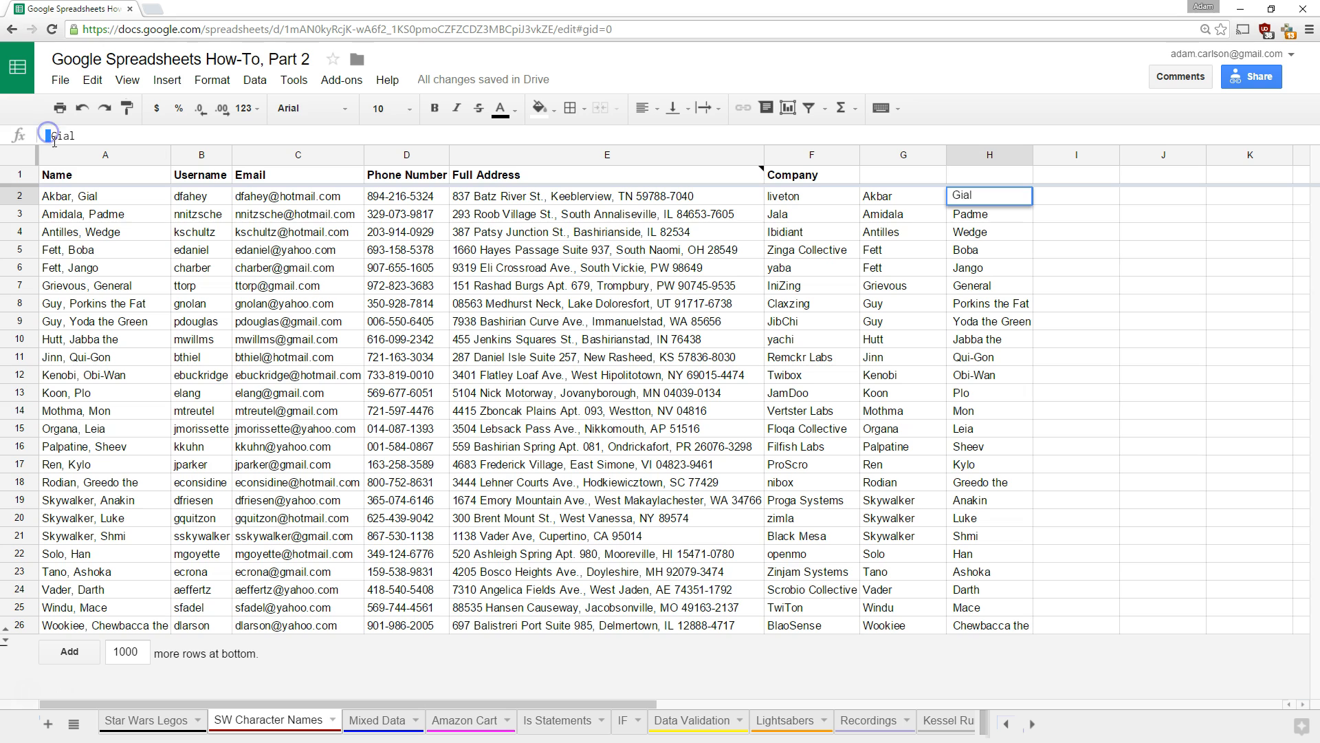
left_click(887, 196)
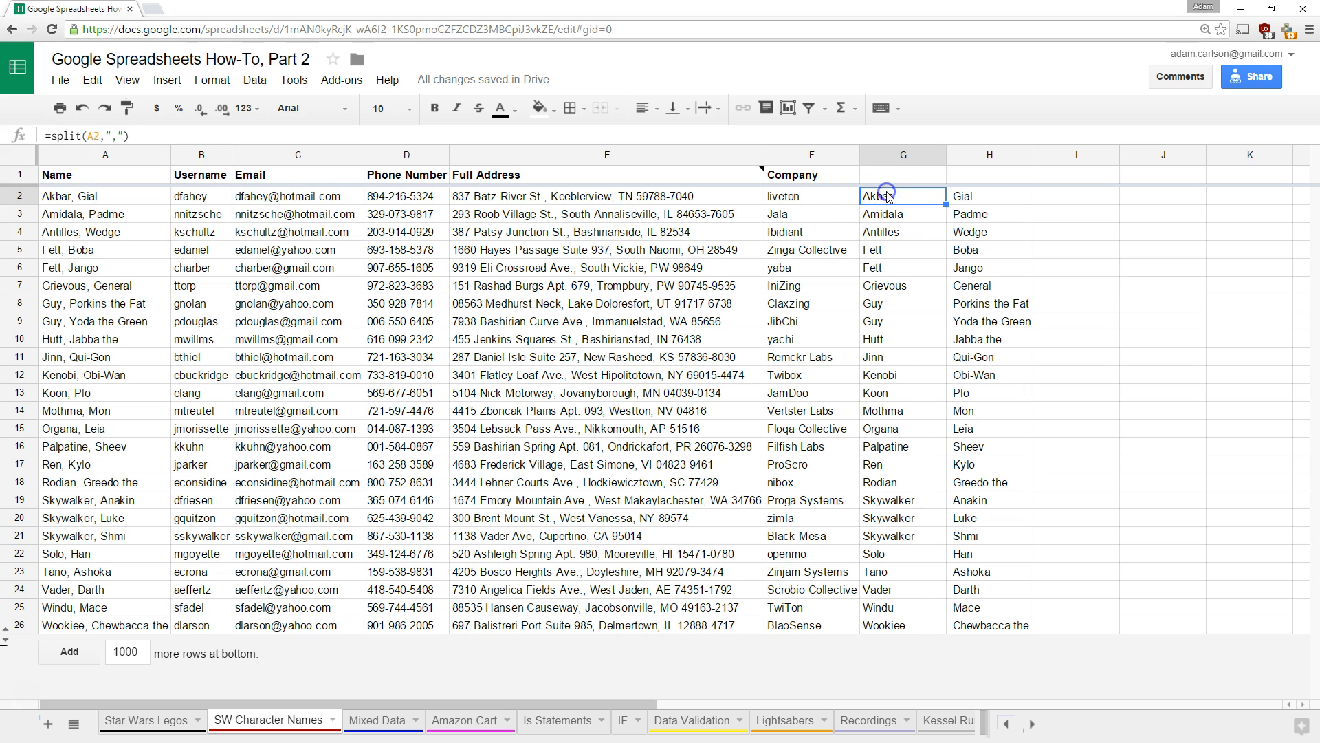
Show all formulas, change G2 to =split(A2,", ") with a space after the comma, and fill it down through G26.
key("ctrl+grave")
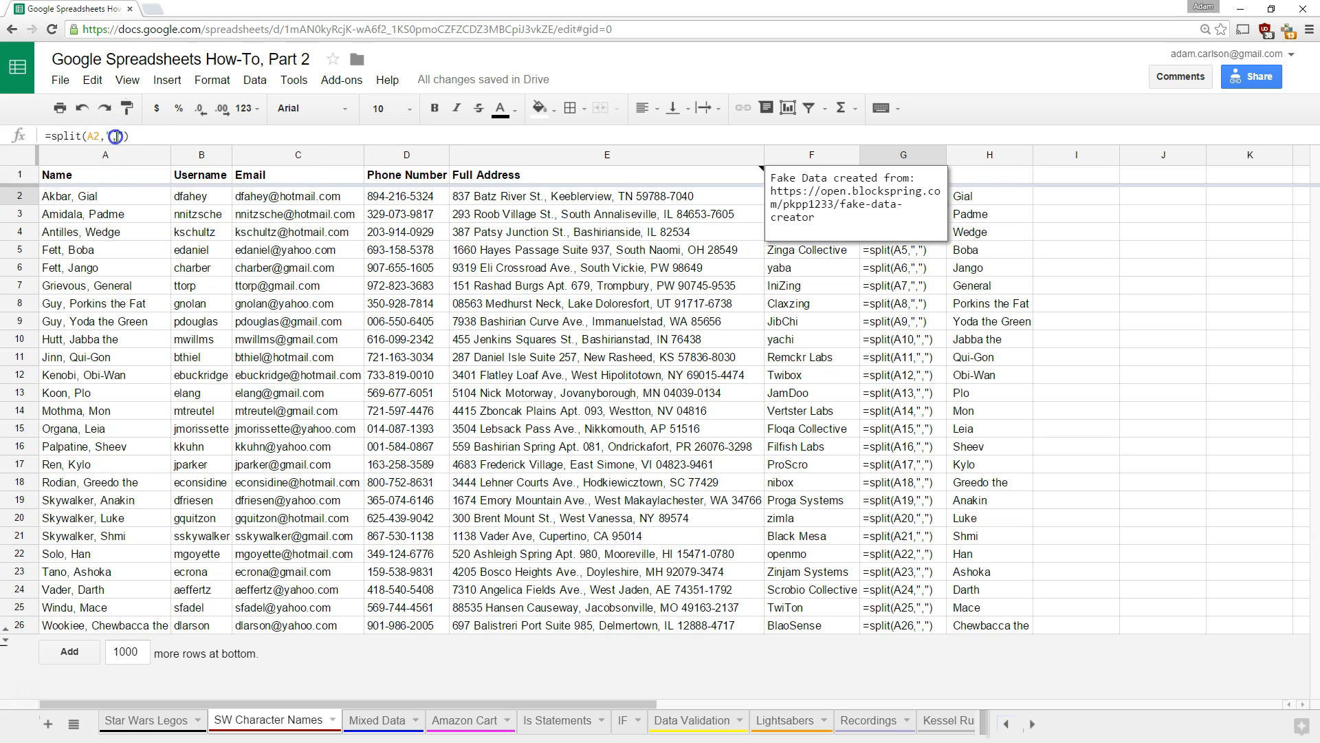
left_click(115, 137)
key("Return")
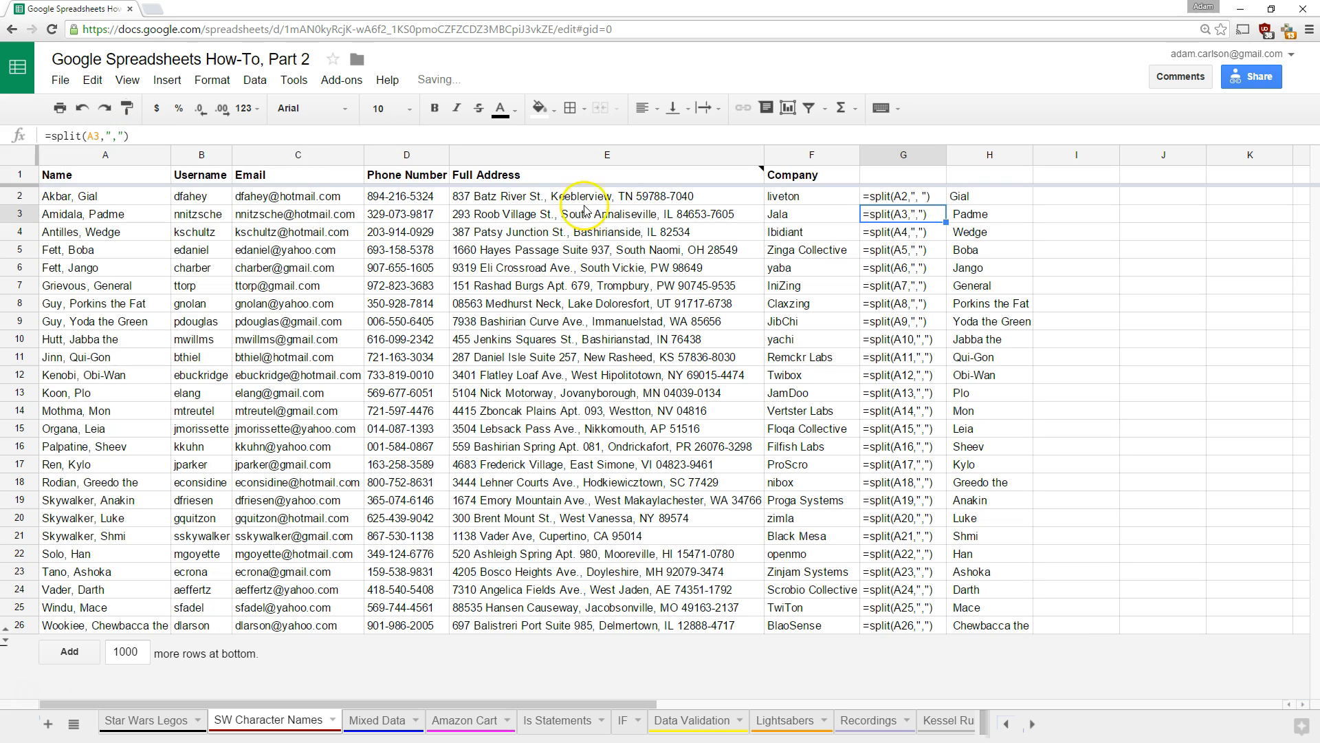
left_click(968, 192)
left_click(925, 198)
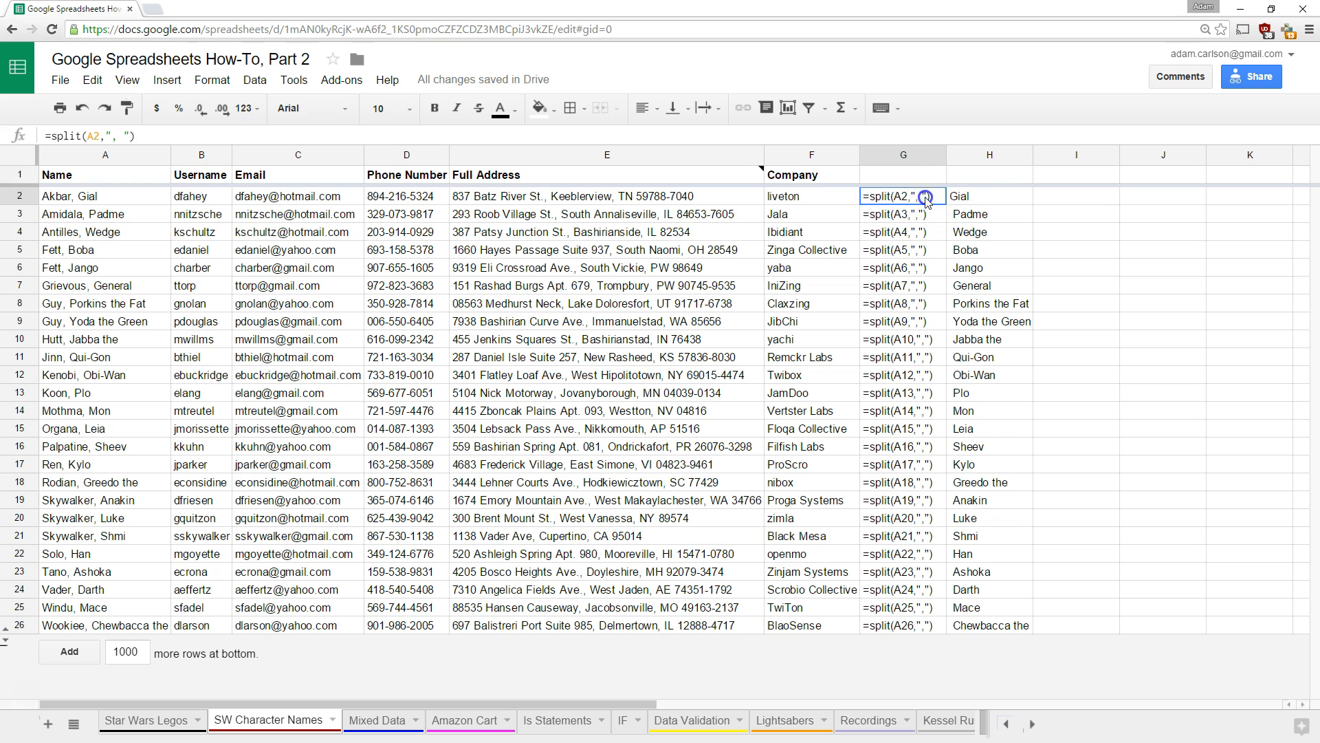
left_click_drag(946, 204, 948, 630)
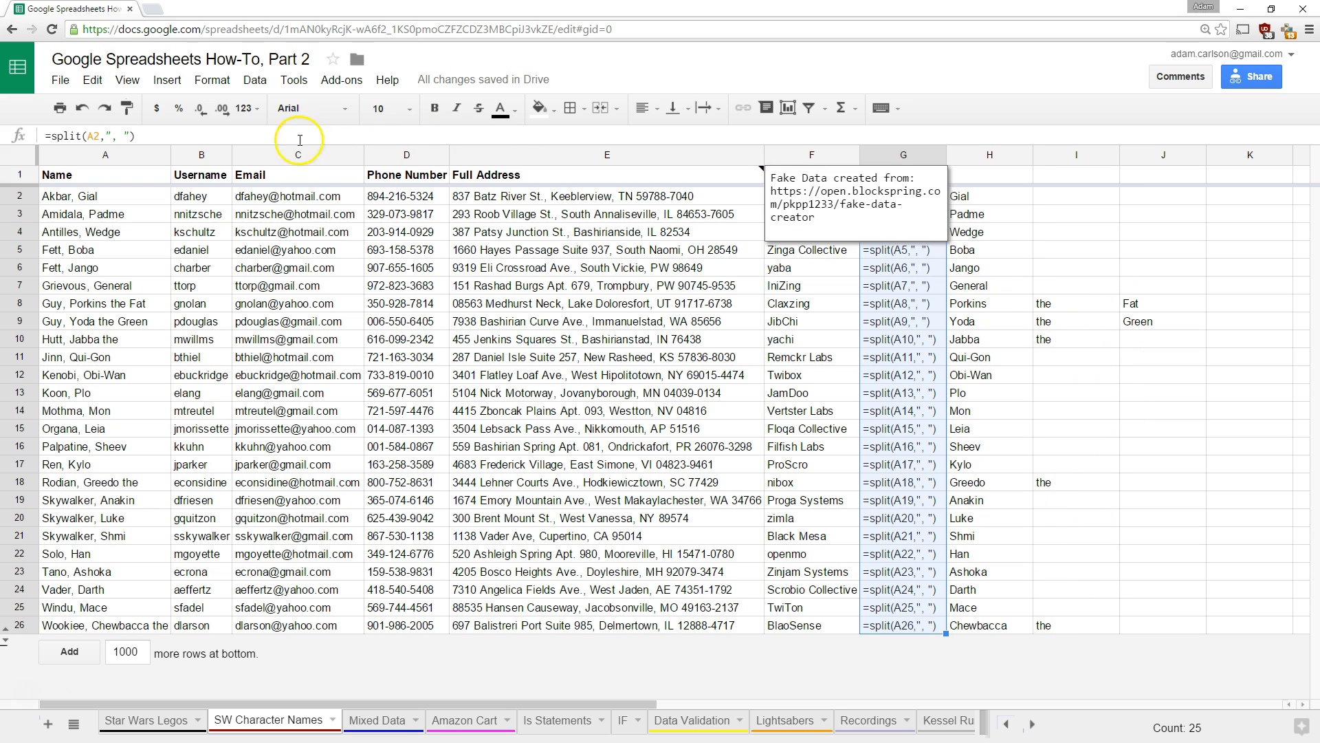
Change G2 to =split(A2,", ",FALSE) so the delimiter is treated as a whole, and fill it down through G26.
left_click(128, 136)
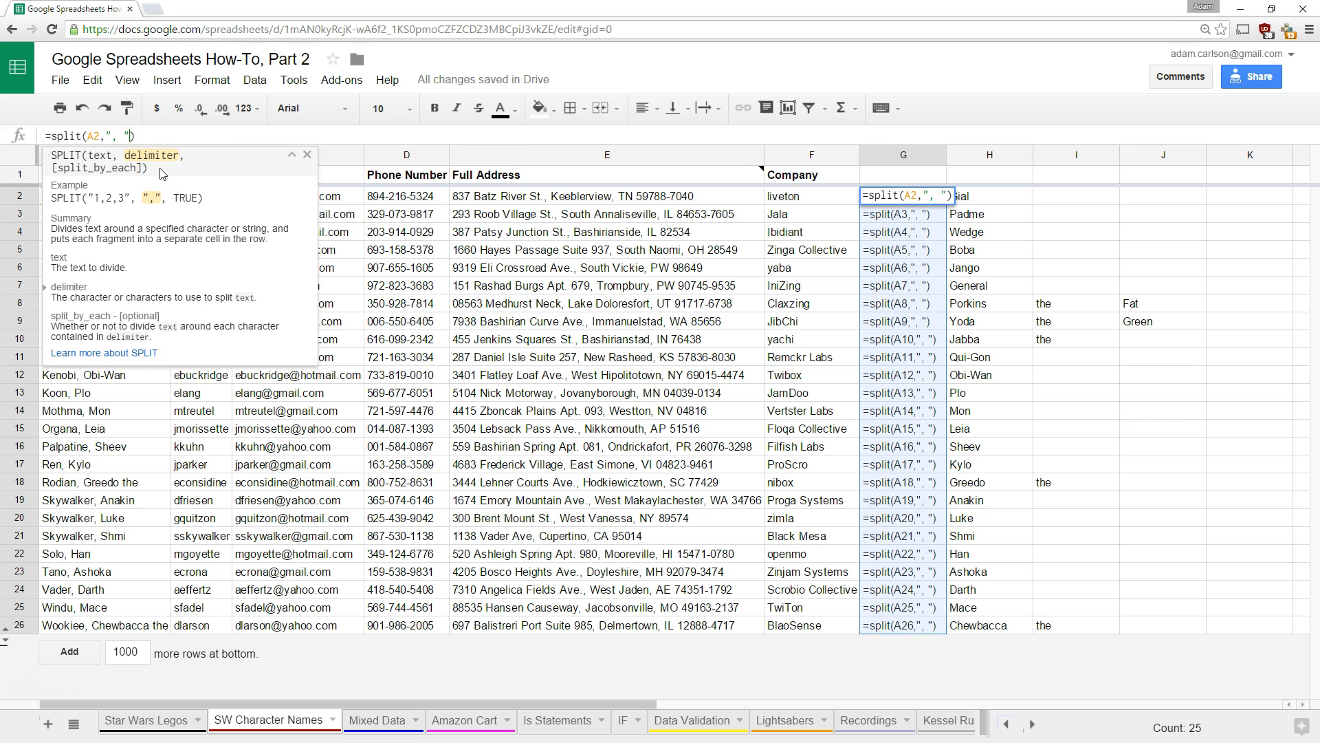
type(",")
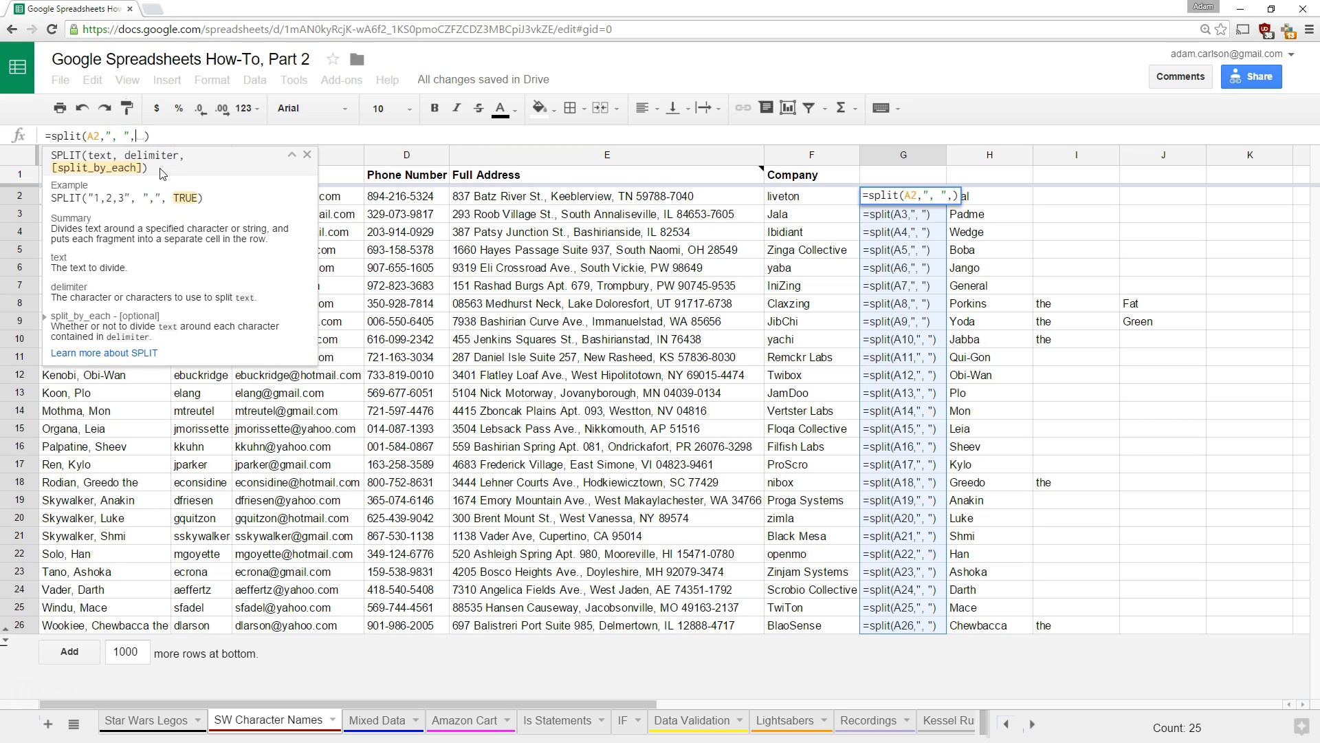
type("FAL")
left_click(161, 173)
key("Return")
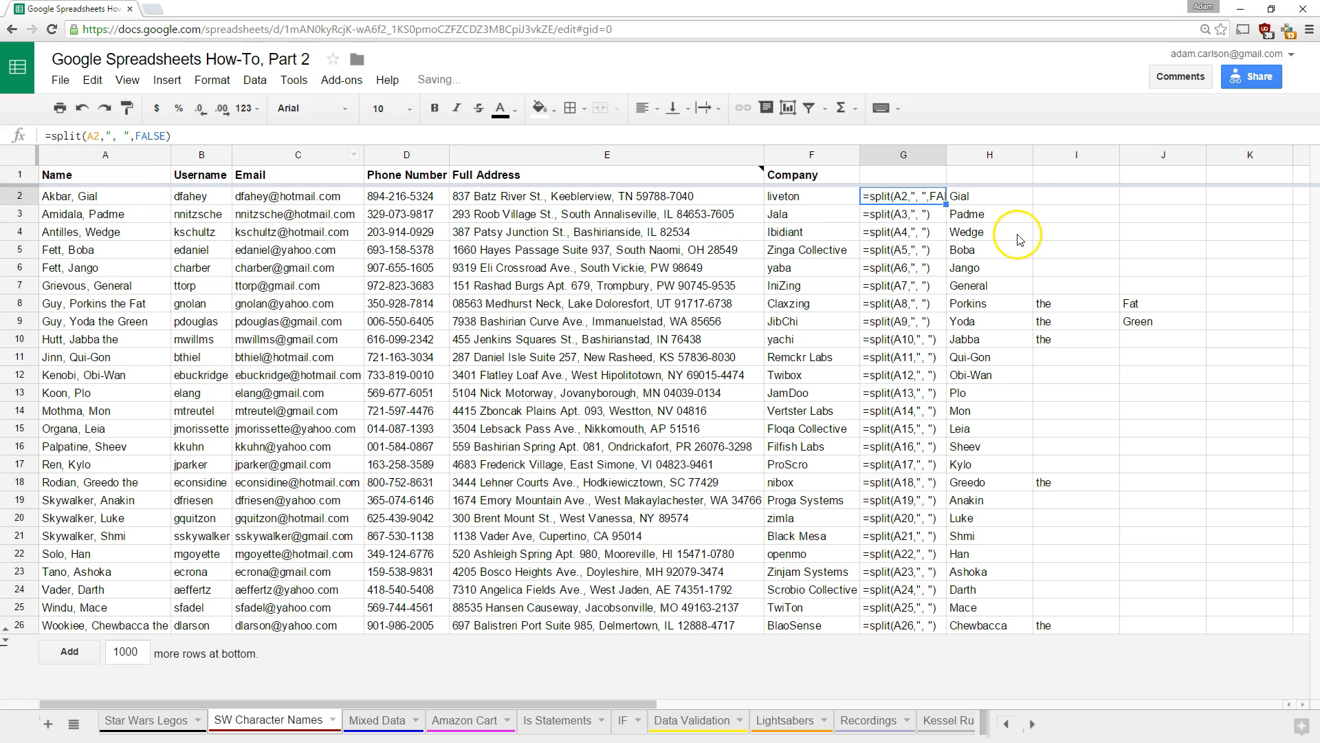
key("ctrl+shift+Down")
key("ctrl+d")
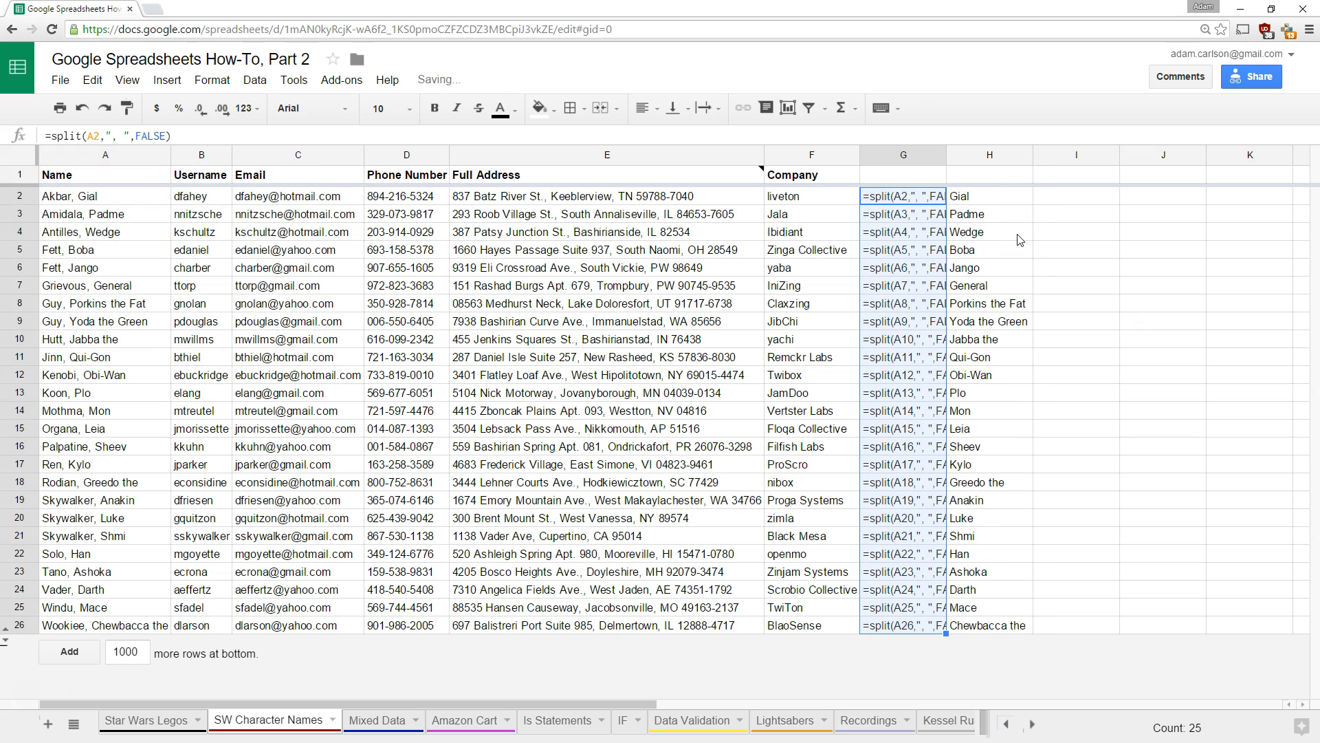
left_click(1022, 328)
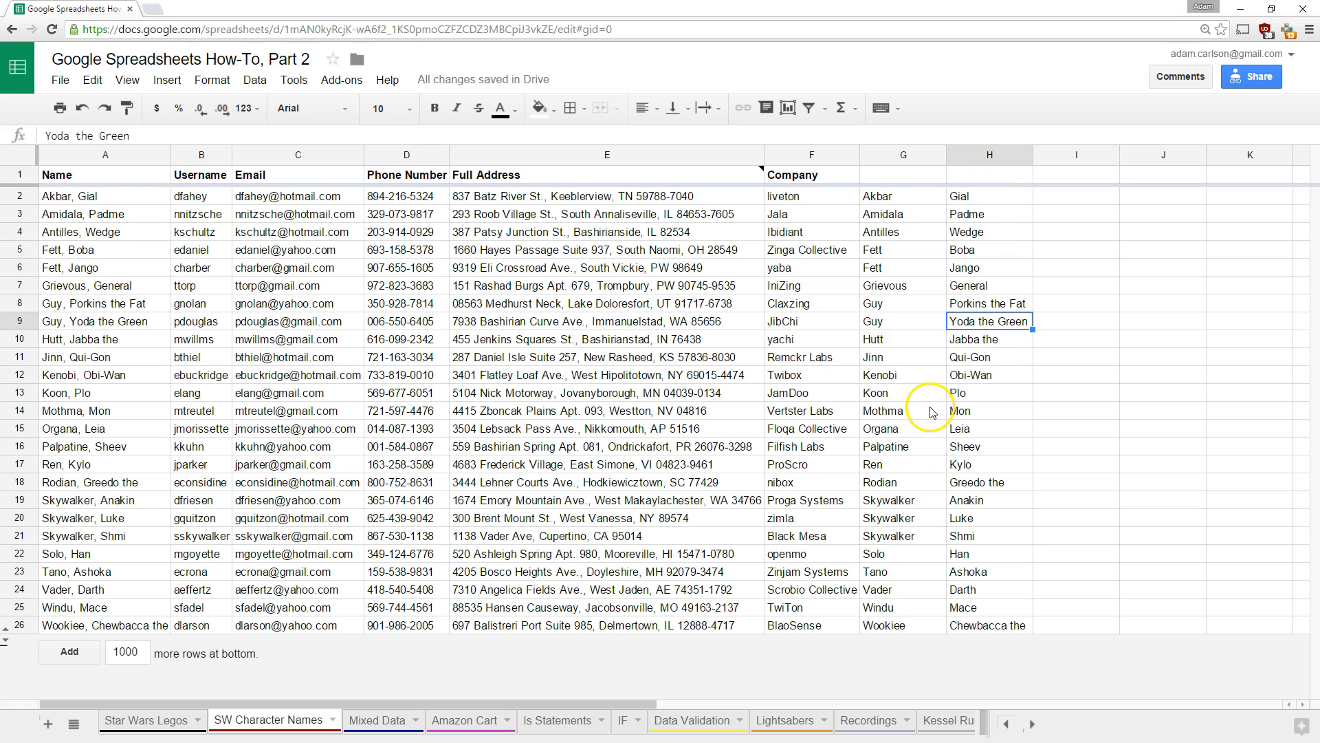
Show all formulas, examine the comma-and-space delimiter in G2's SPLIT formula, and switch back to showing values.
key("ctrl+grave")
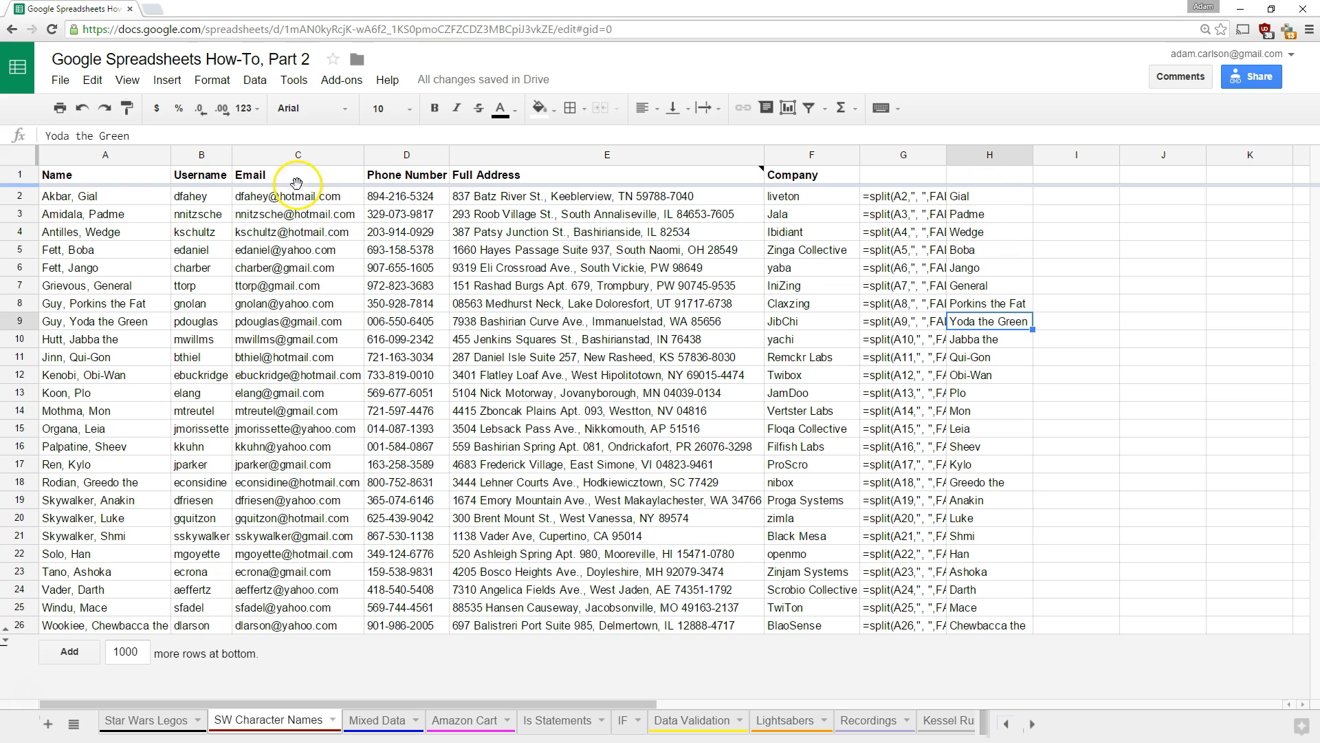
left_click(914, 198)
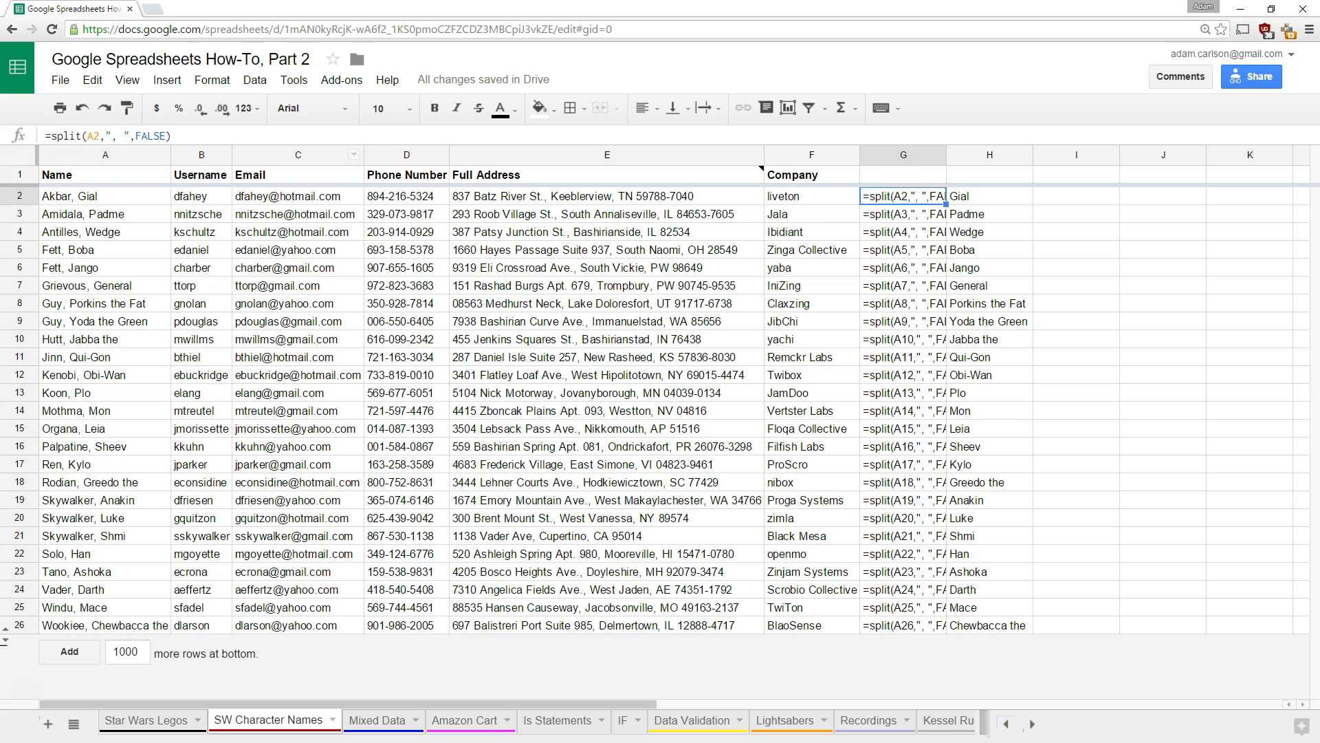
left_click(115, 135)
left_click_drag(111, 136, 119, 137)
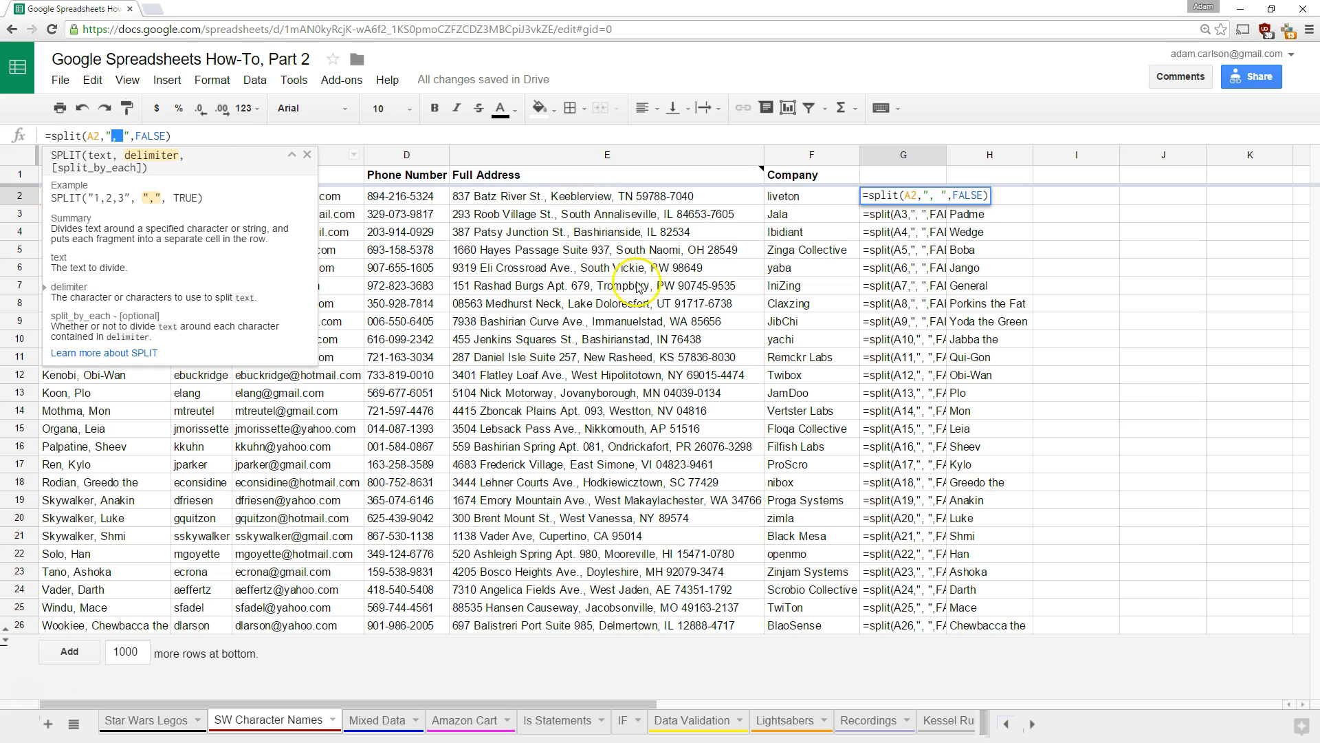
left_click(745, 372)
key("ctrl+grave")
Enter =H2&" "&G2 in I2 to join the first and last name with a space between them.
left_click(1063, 194)
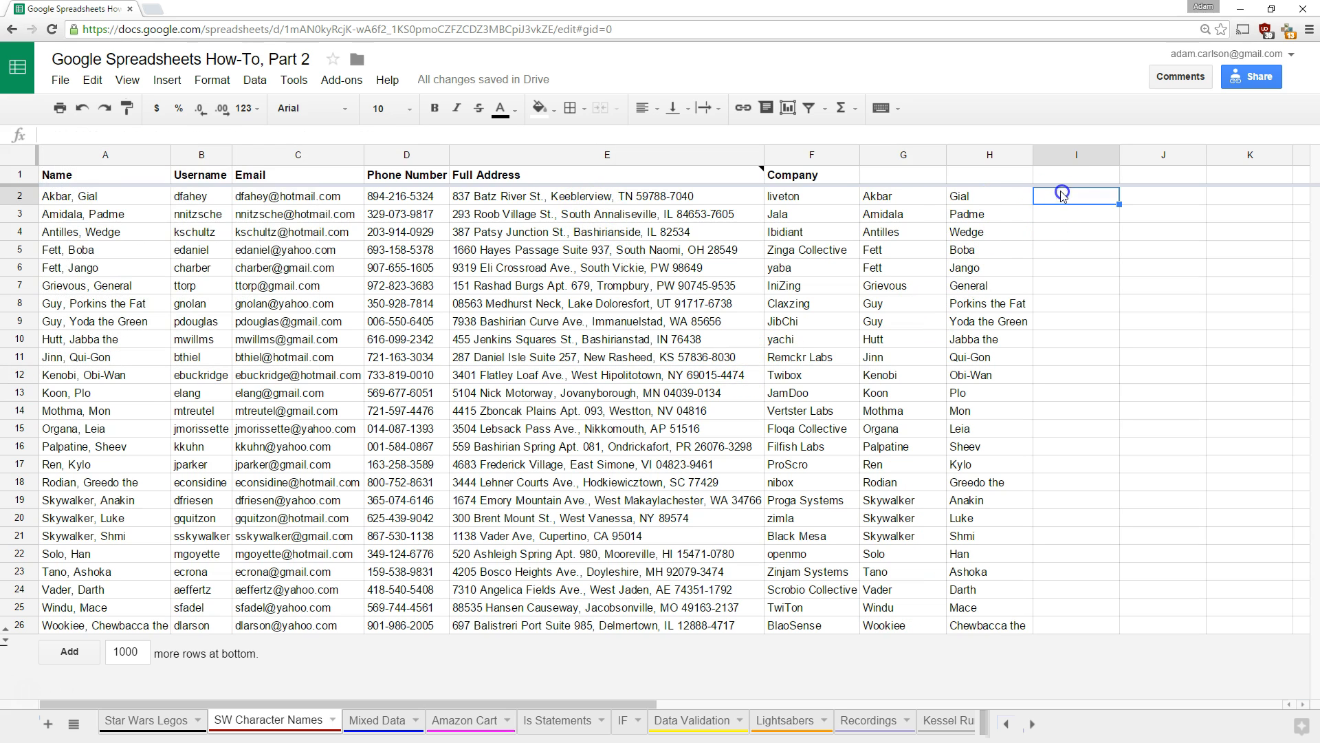
left_click(974, 198)
key("Left")
left_click(1052, 198)
type("=")
key("Left")
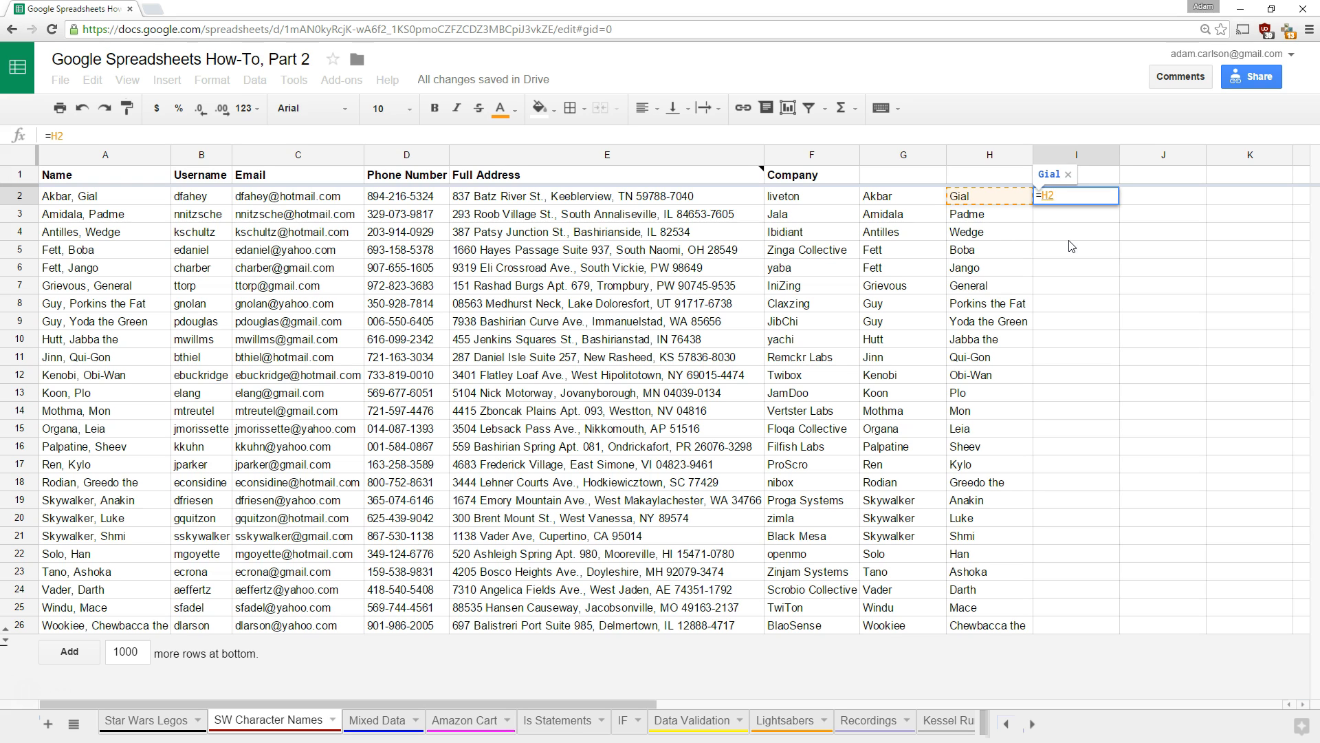
type("&\"")
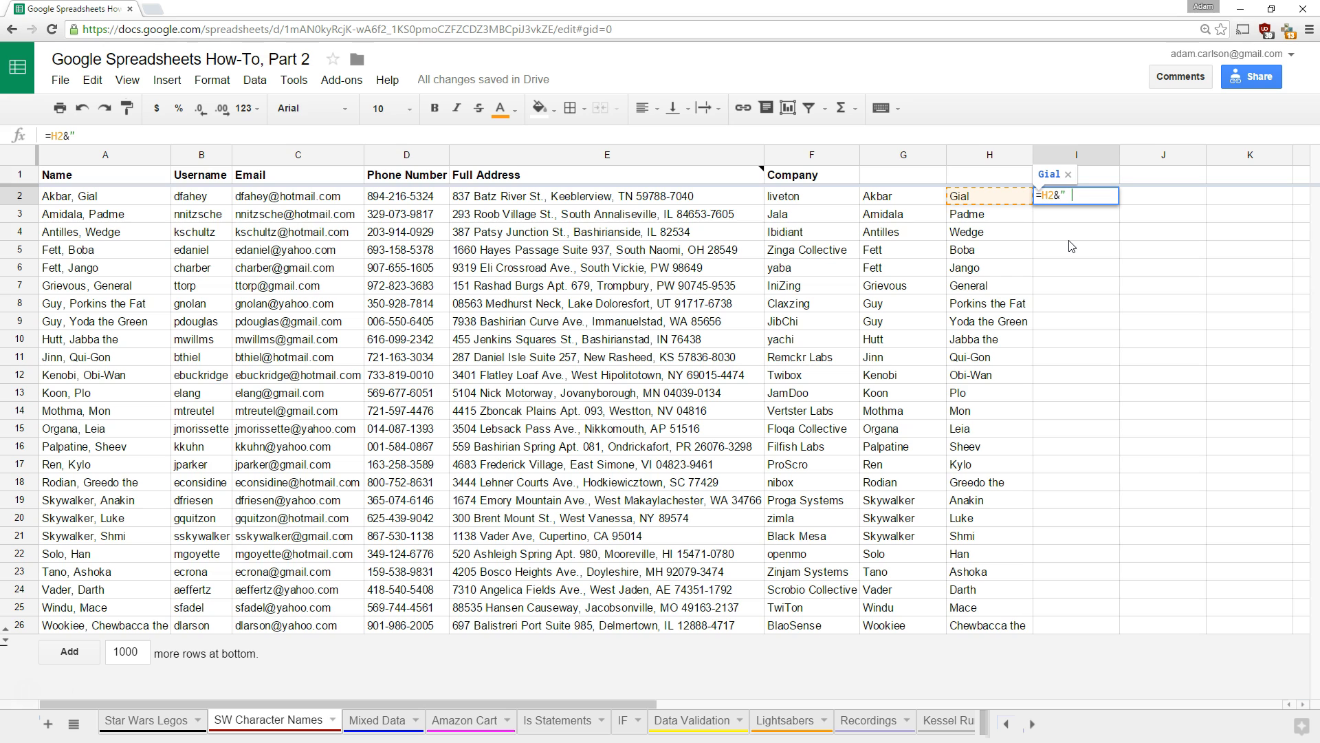
type("\"&G2")
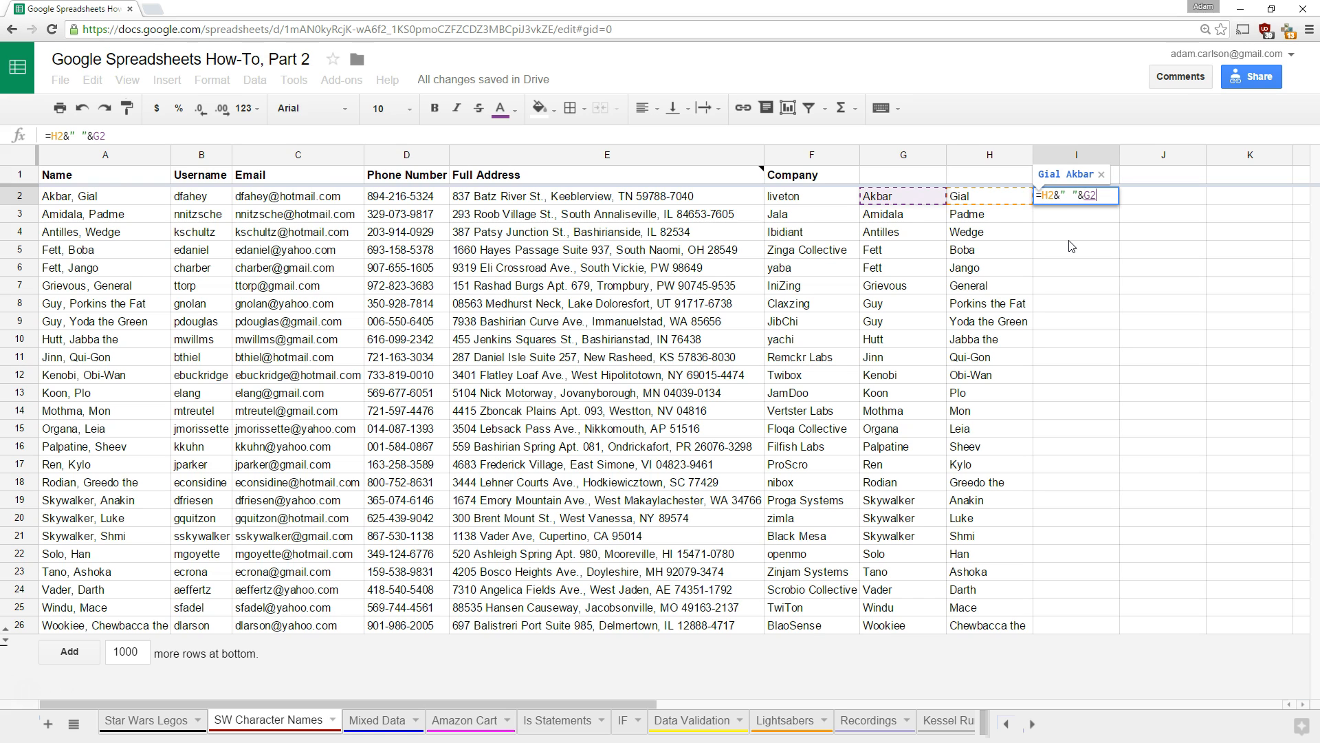
key("Return")
key("Up")
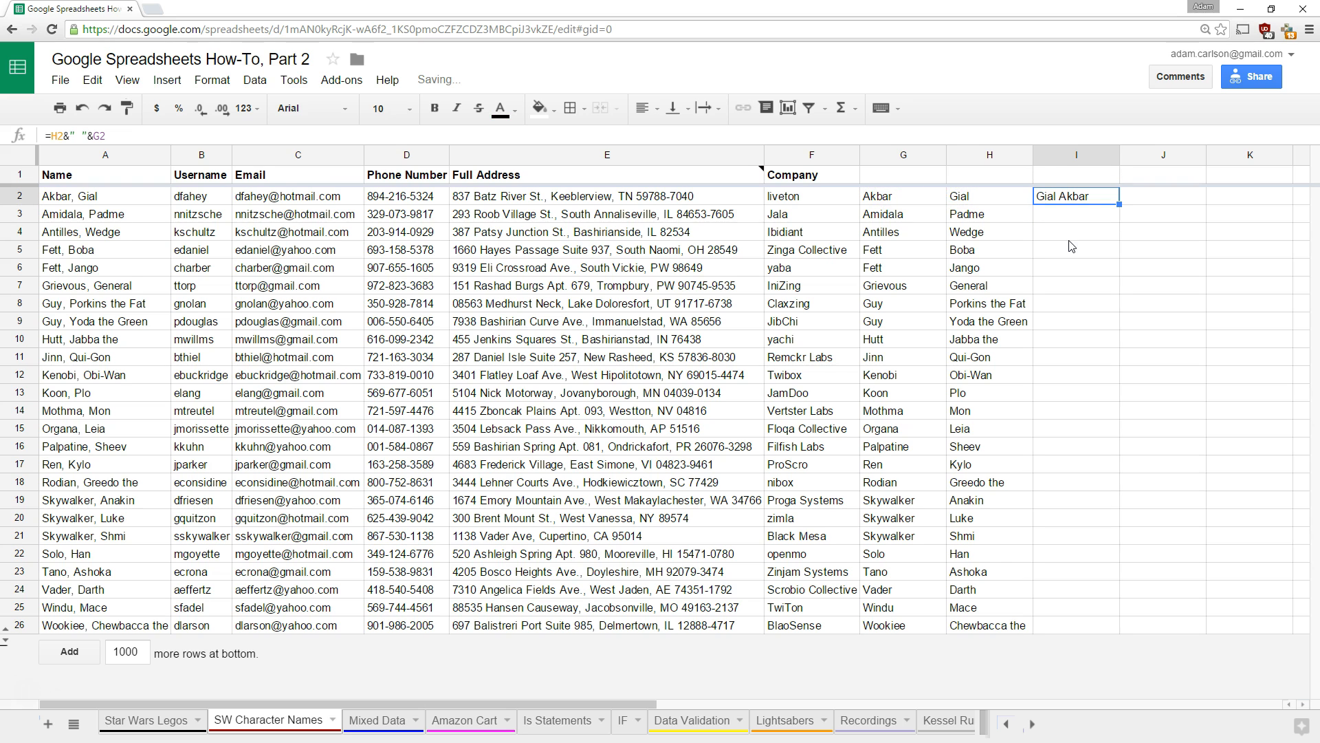
Fill the name-joining formula from I2 down through I26, and compare I2 with the original name in A2.
key("ctrl+shift+Down")
key("ctrl+d")
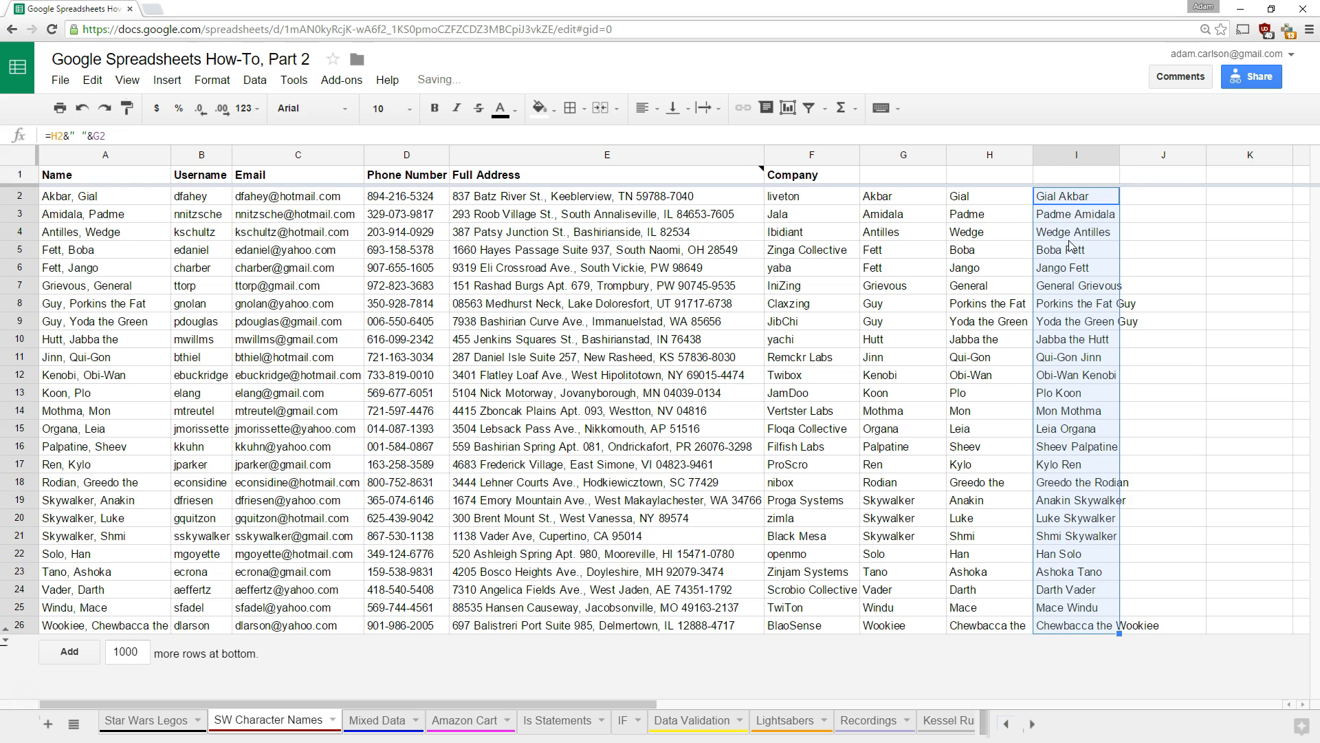
left_click(1162, 355)
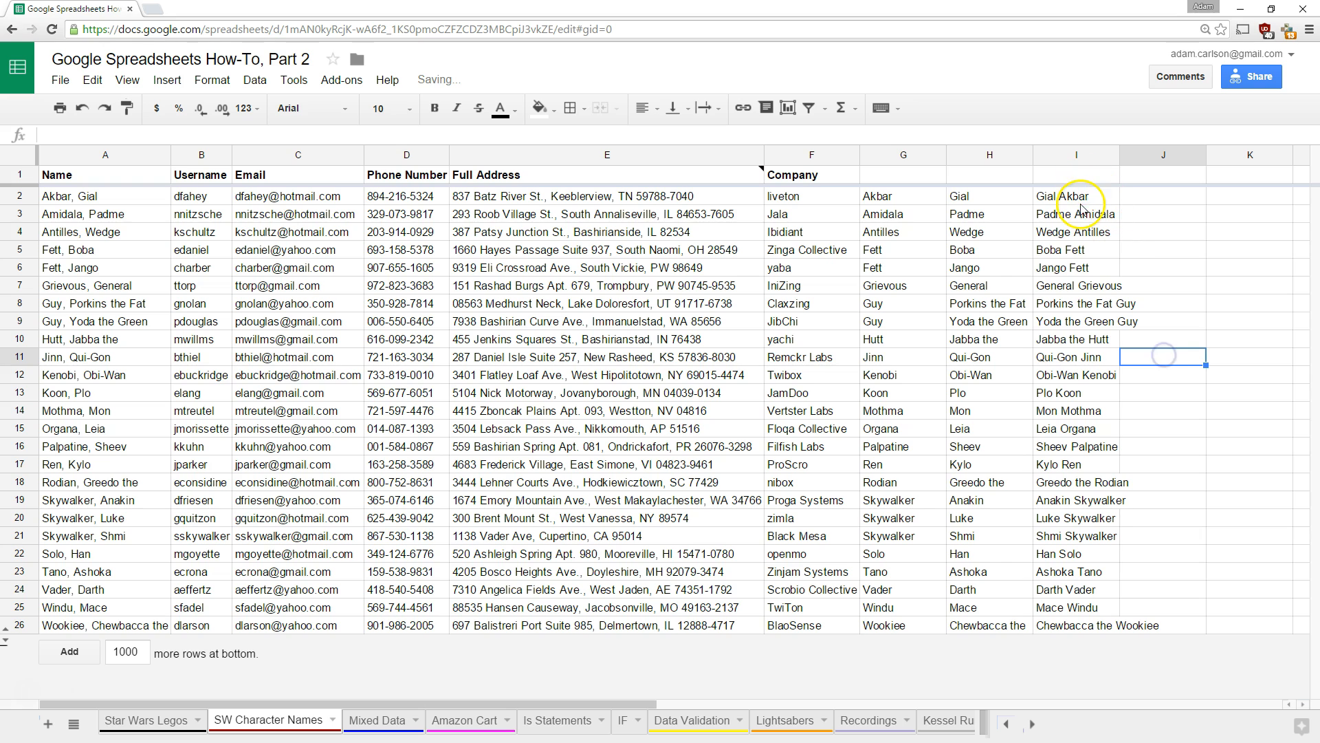
left_click(91, 198)
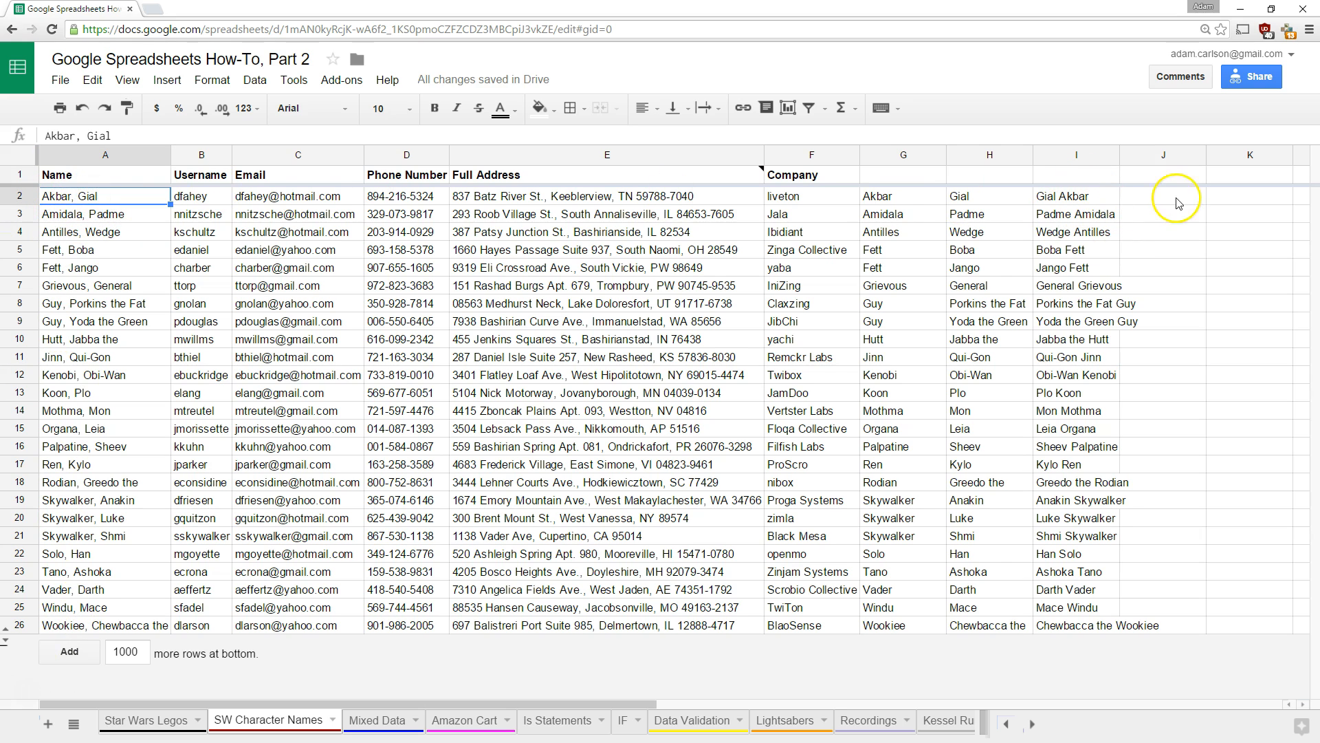
left_click(1100, 197)
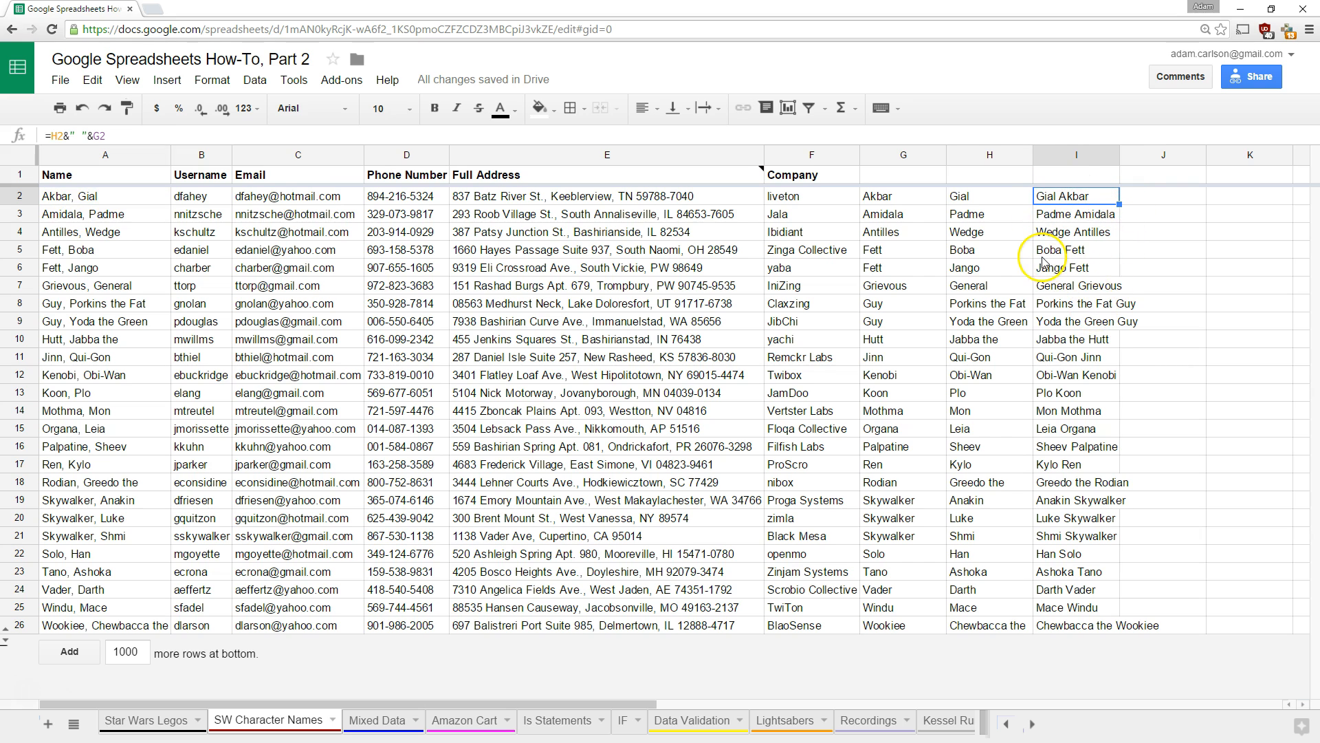
Show all formulas and examine the delimiter and the FALSE argument in G2's SPLIT formula.
key("ctrl+grave")
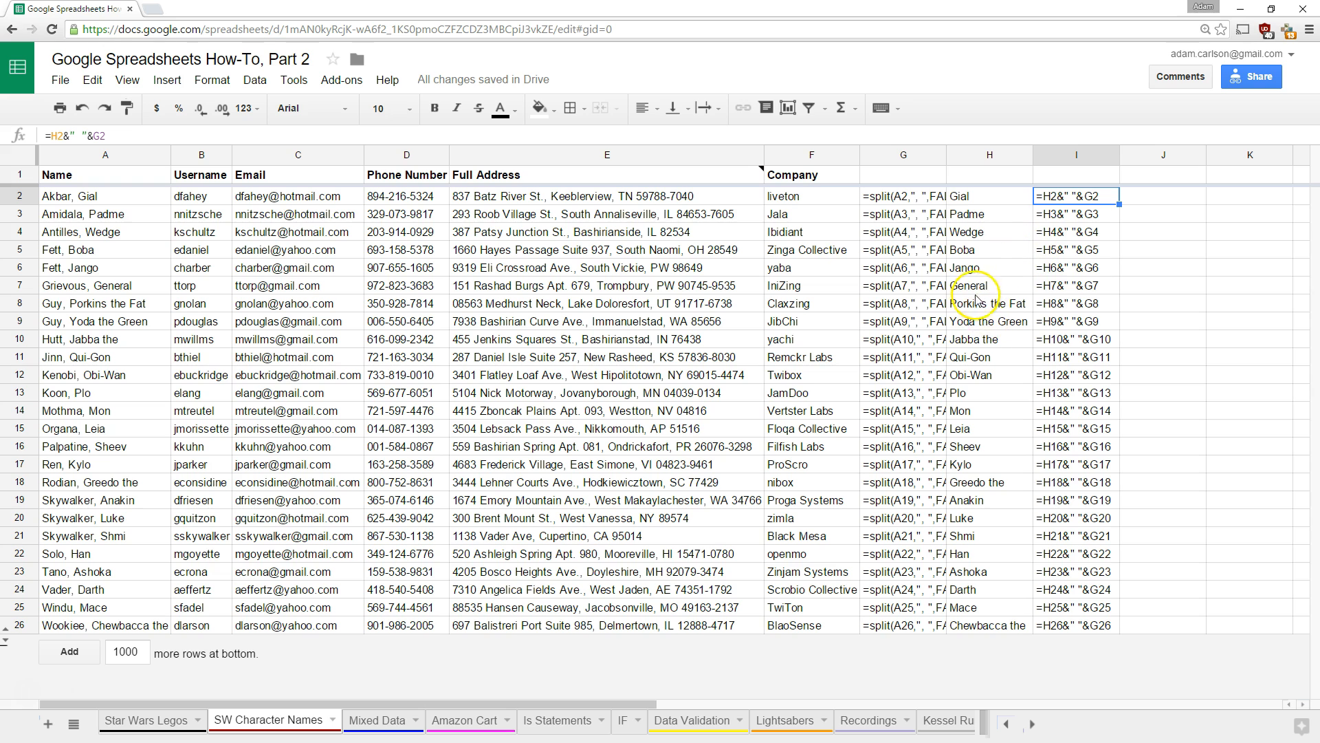
left_click(894, 201)
double_click(119, 135)
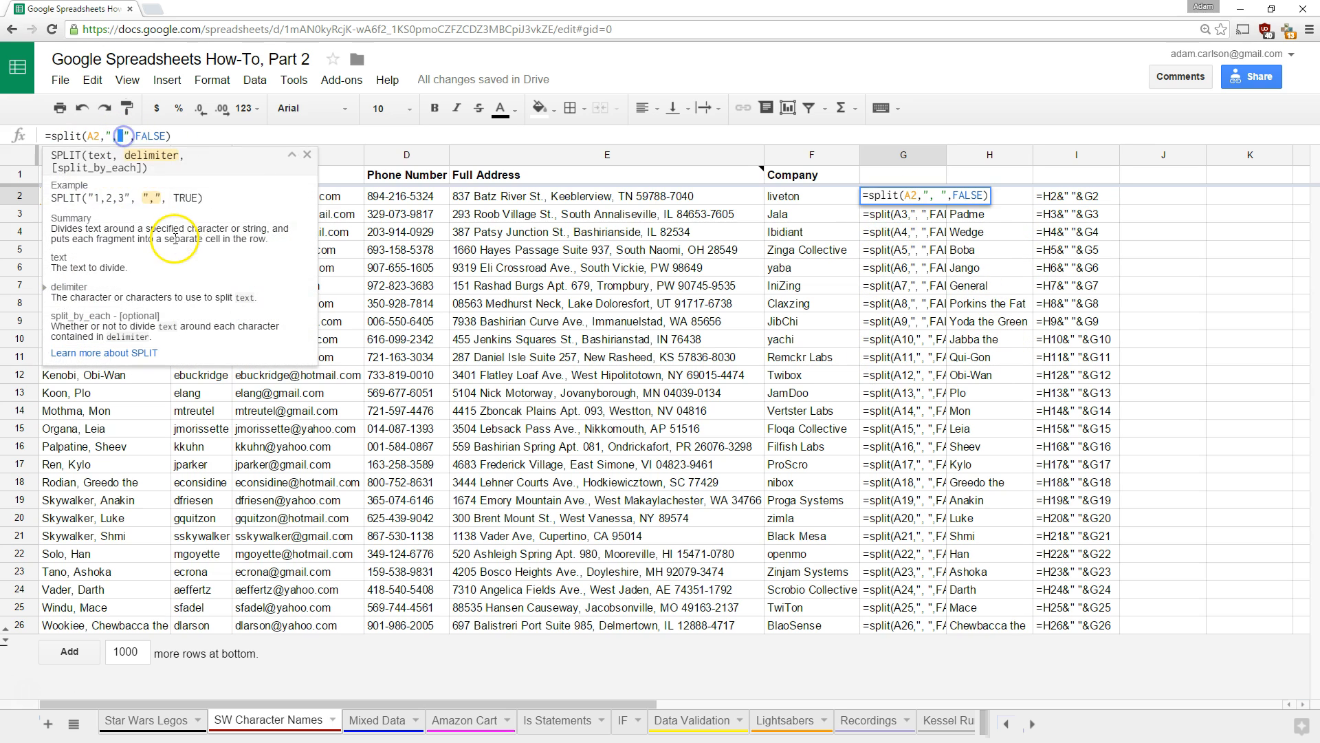
double_click(143, 136)
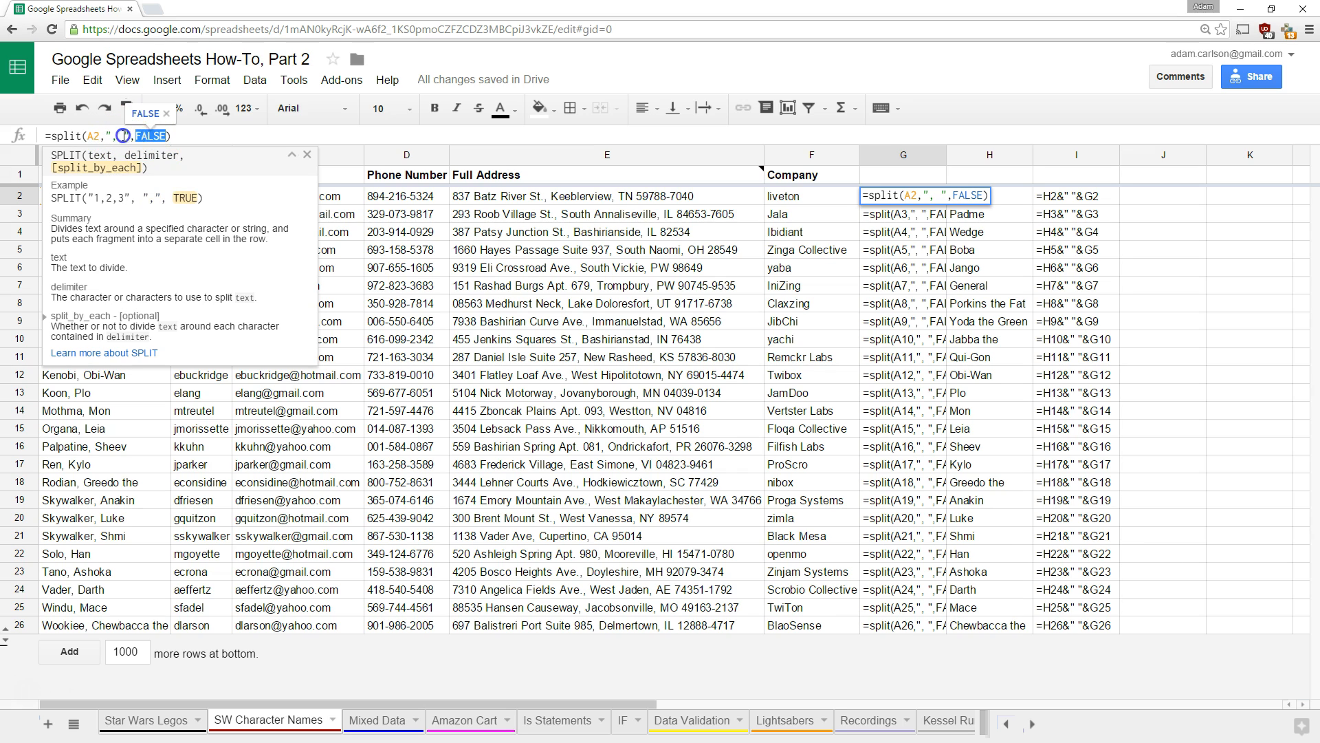
double_click(114, 135)
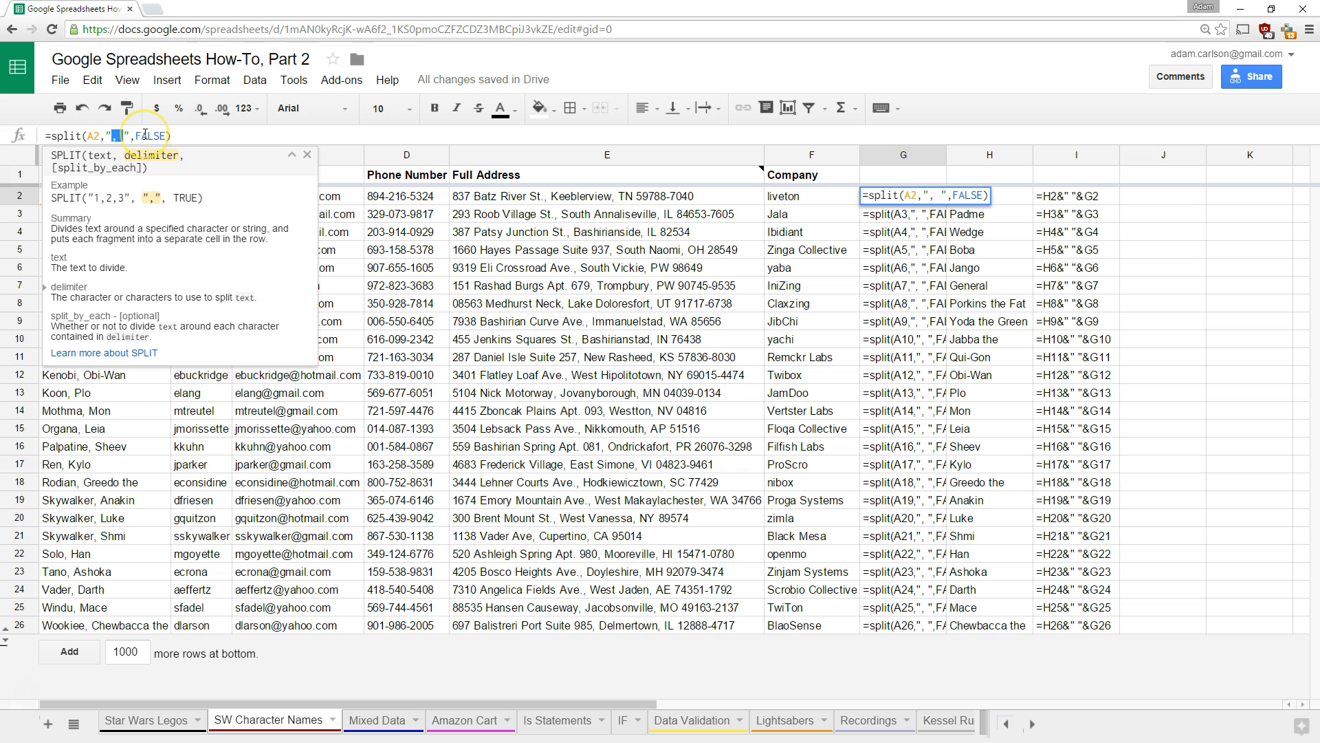